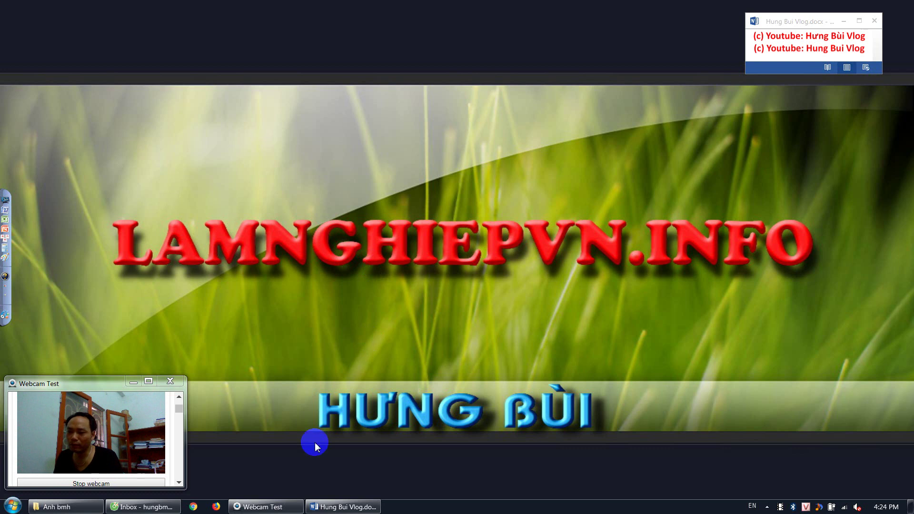
Step: Switch to the Cốc Cốc browser, close the course-materials tab, and load lamnghiepvn.info in a new tab
click(145, 510)
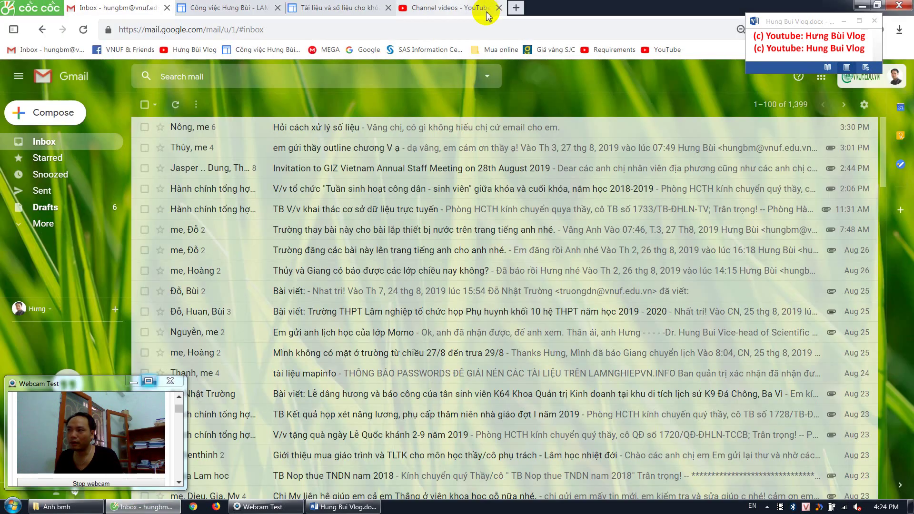
click(351, 10)
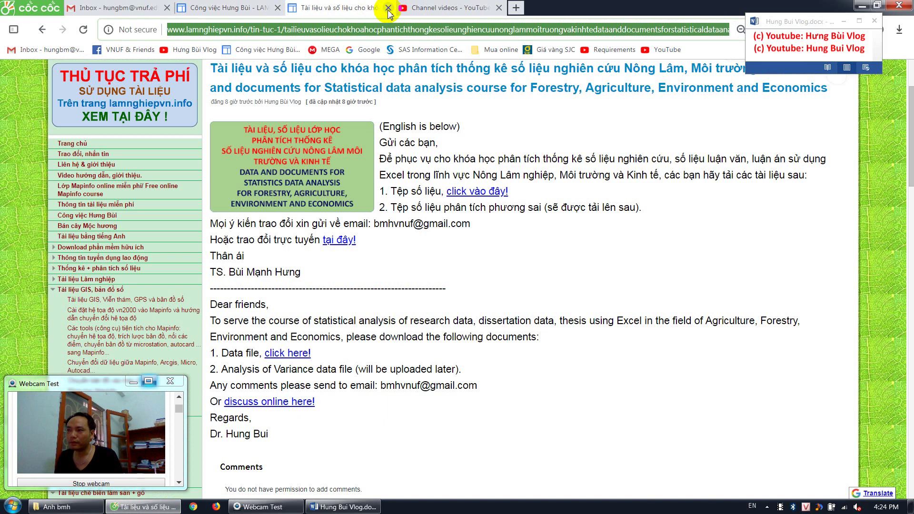
click(388, 8)
click(403, 8)
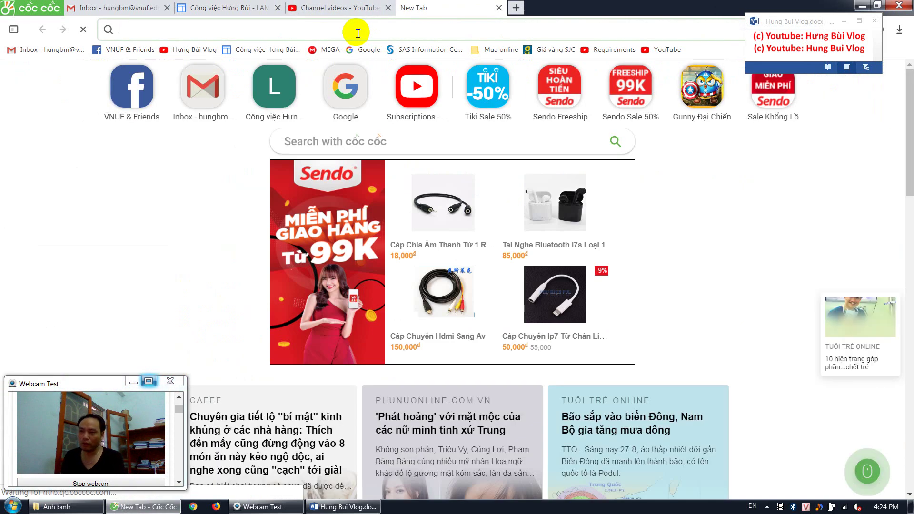
text(lam)
key(Right)
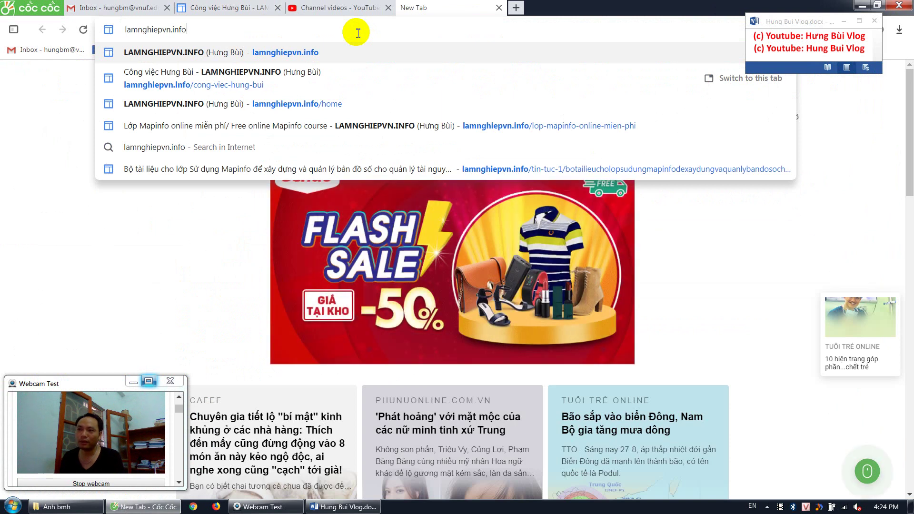
key(Return)
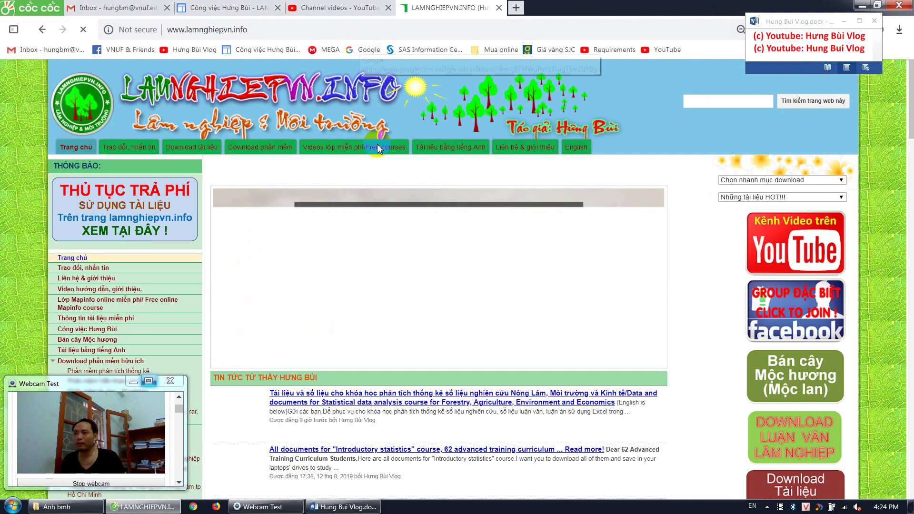
Step: Open the homepage article on data and documents for the statistical data analysis course and follow its English data file link
scroll(400, 180, down, 5)
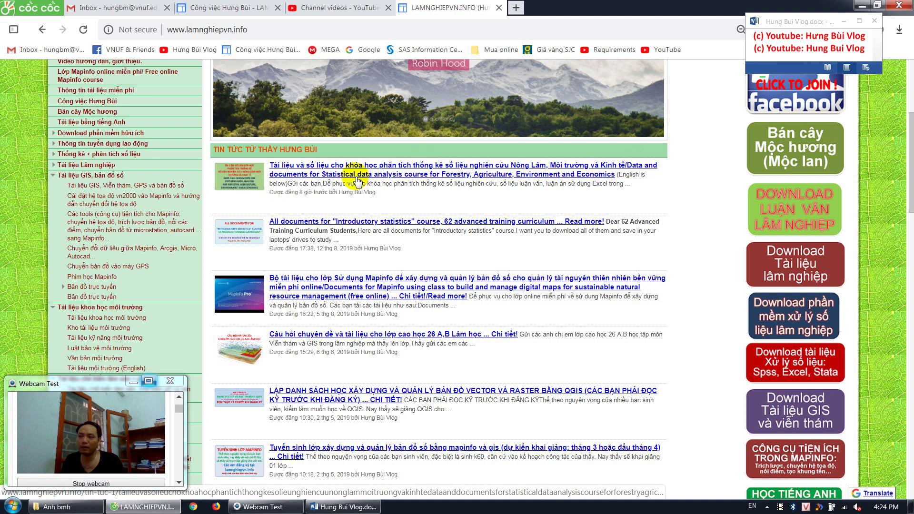
click(394, 169)
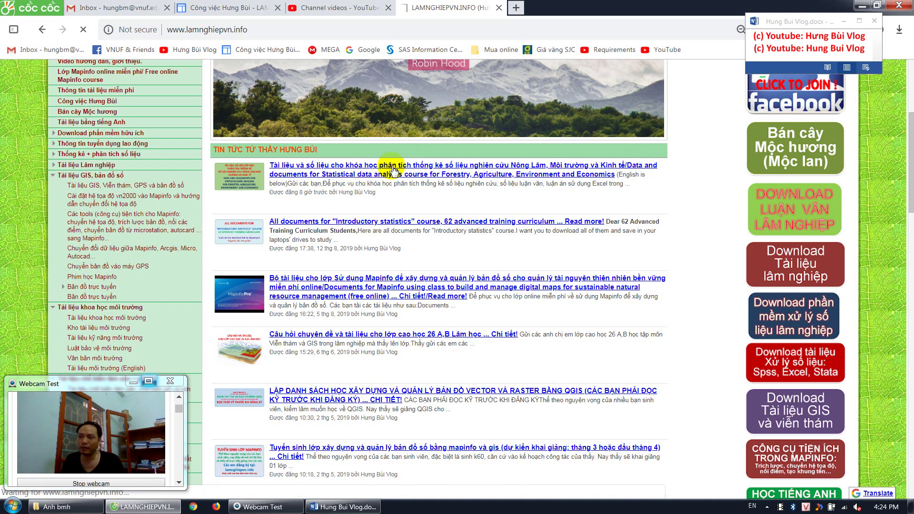
scroll(316, 182, down, 5)
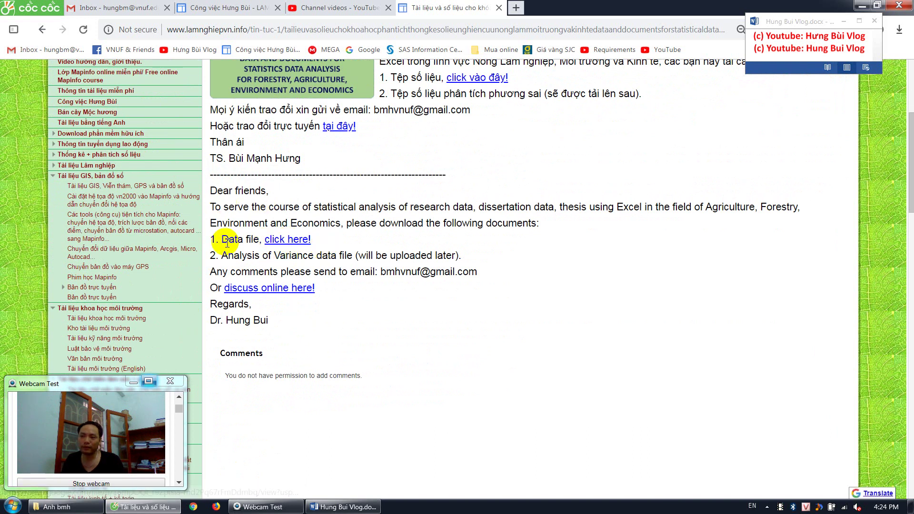
click(281, 242)
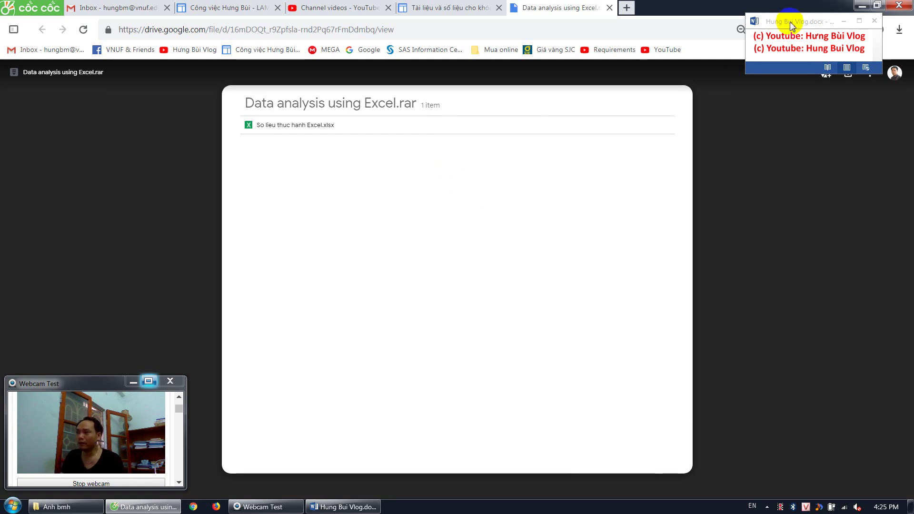
Step: Download Data analysis using Excel.rar from Google Drive, moving the floating Word and webcam windows clear of the controls
drag(790, 21, 743, 14)
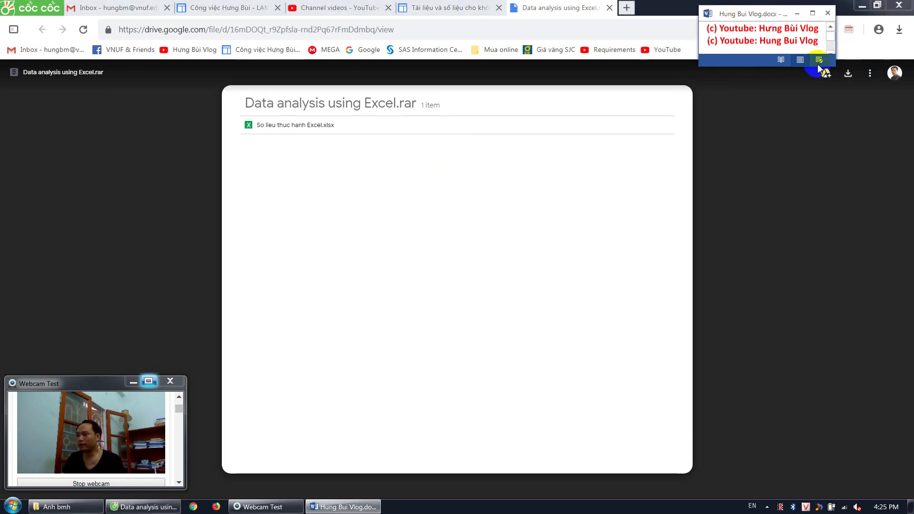
click(849, 75)
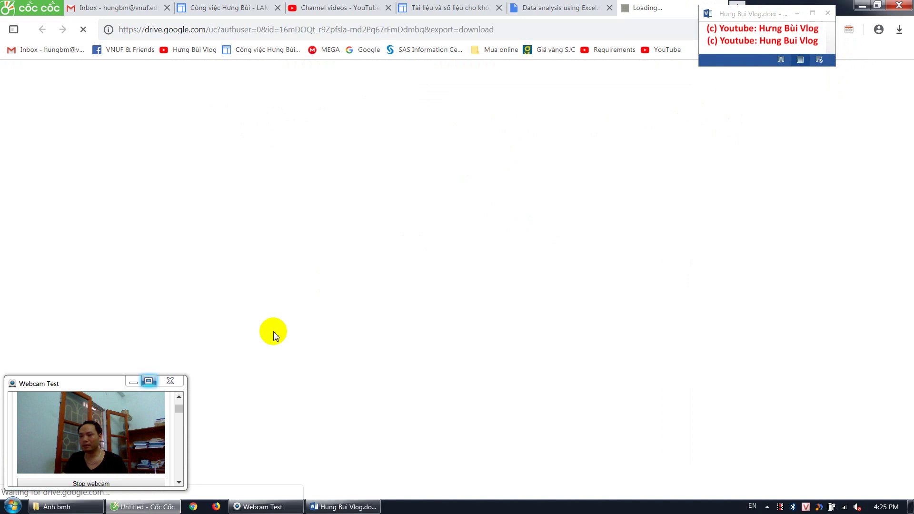
drag(95, 387, 92, 361)
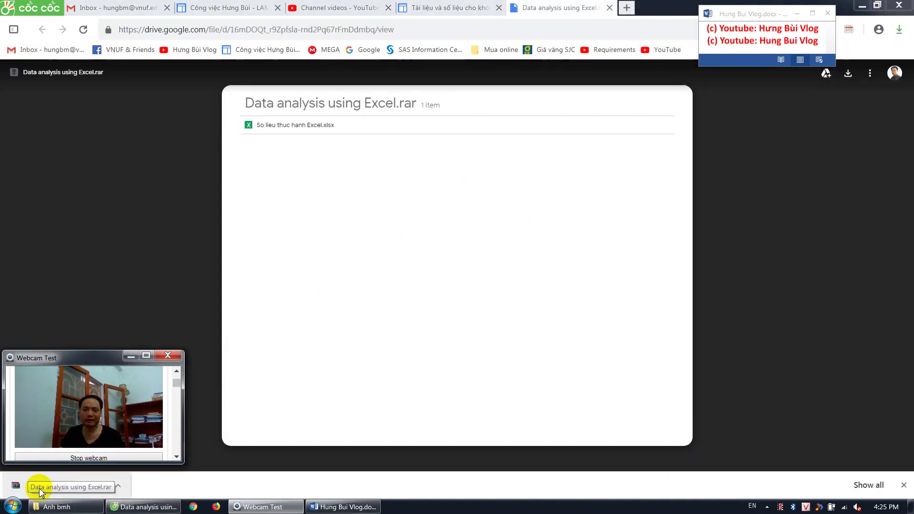
Step: Switch to Windows Explorer and cut Data analysis using Excel.rar from the Downloads folder
click(58, 507)
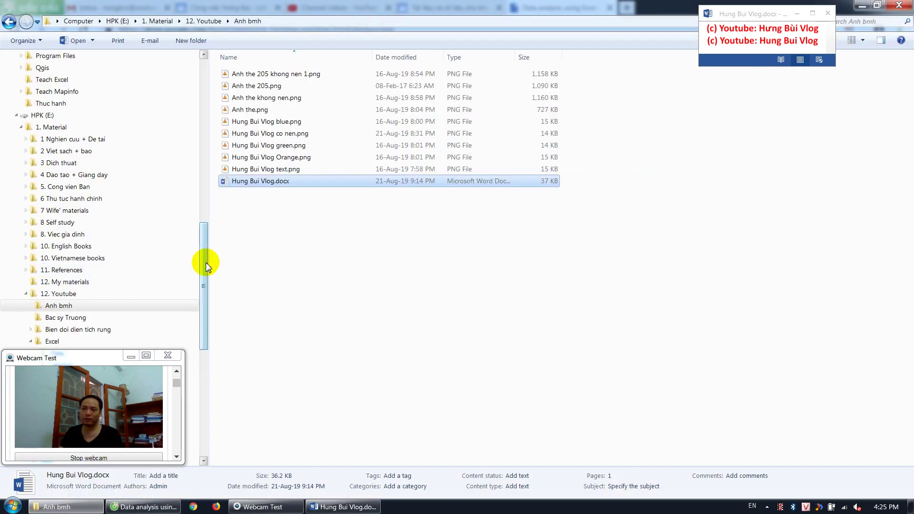
drag(206, 262, 204, 90)
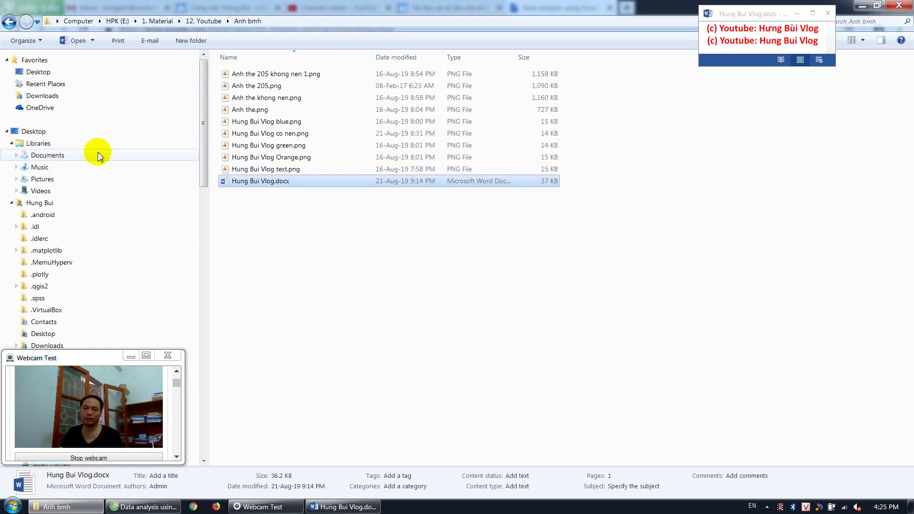
click(53, 95)
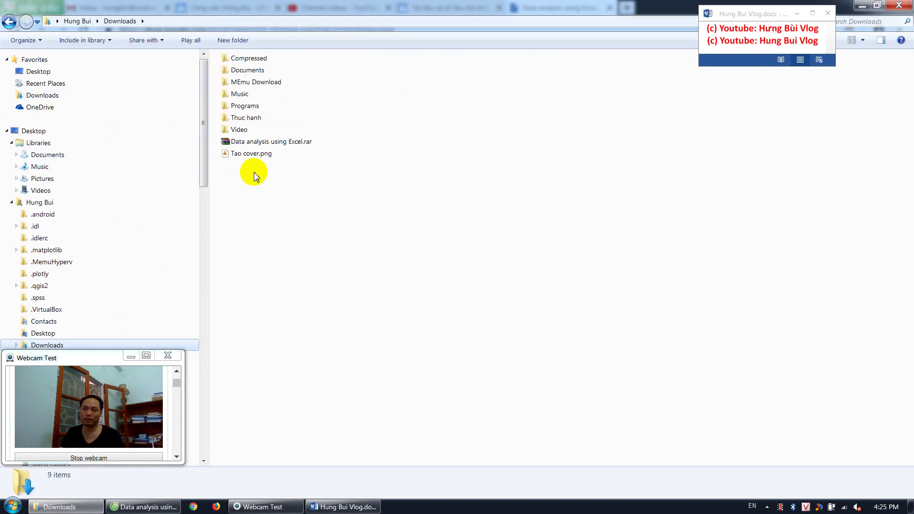
click(277, 144)
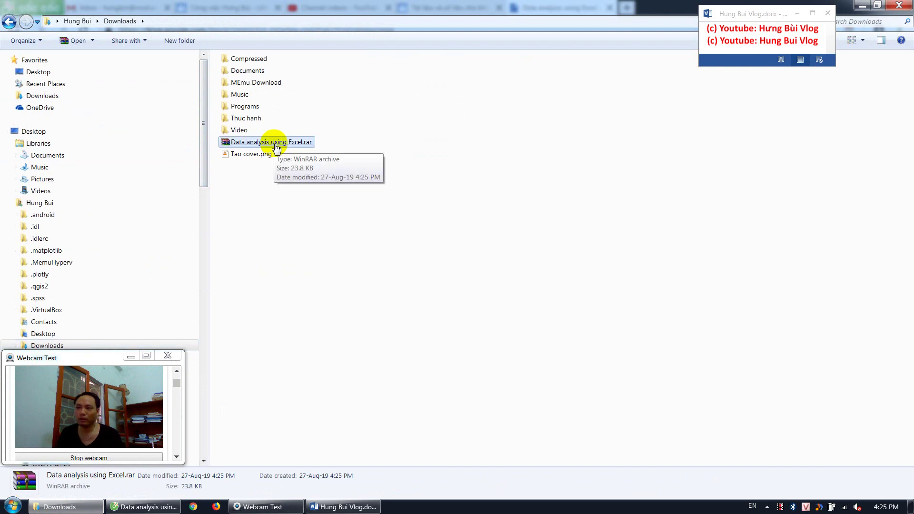
right_click(275, 145)
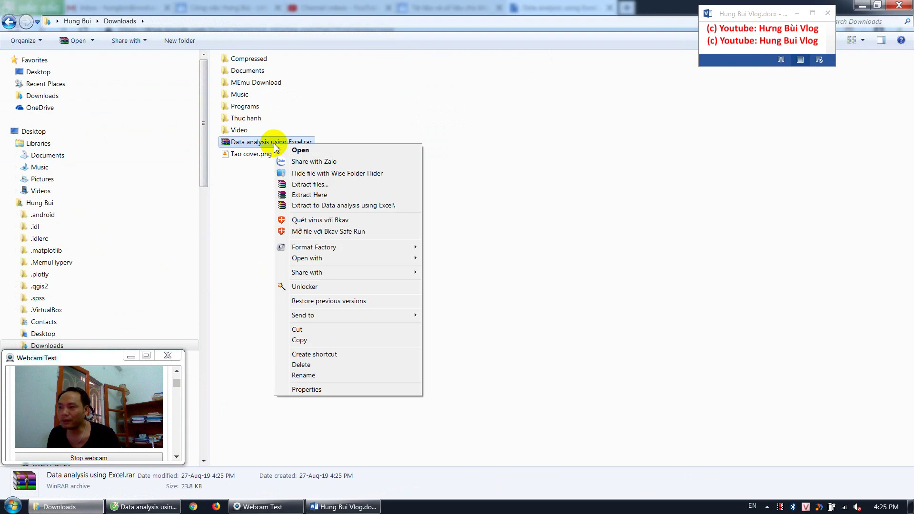
click(311, 330)
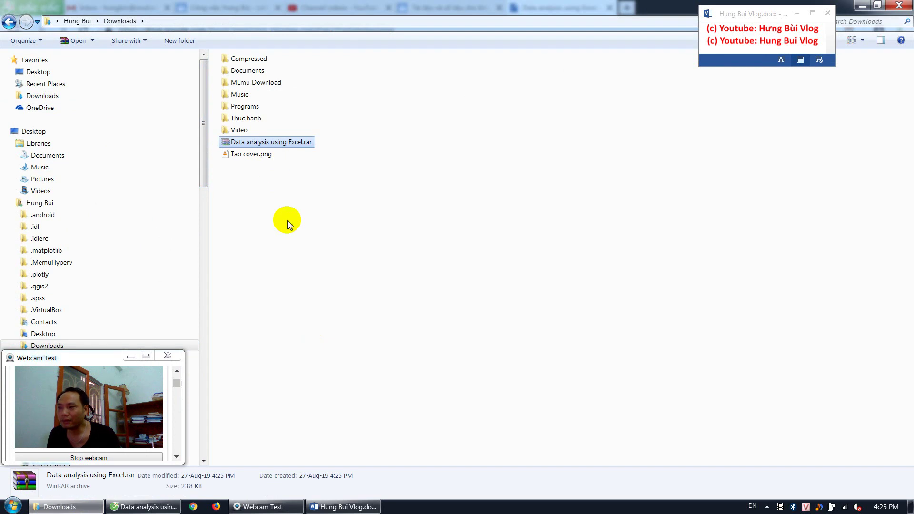
right_click(267, 143)
click(301, 330)
Step: Create a folder named Excel analysis in the root of drive D and open it
drag(204, 173, 193, 295)
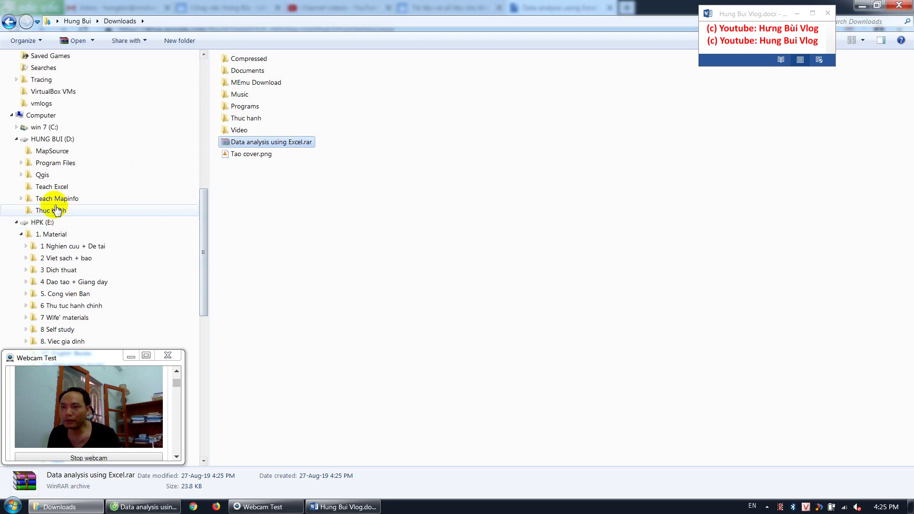
click(61, 139)
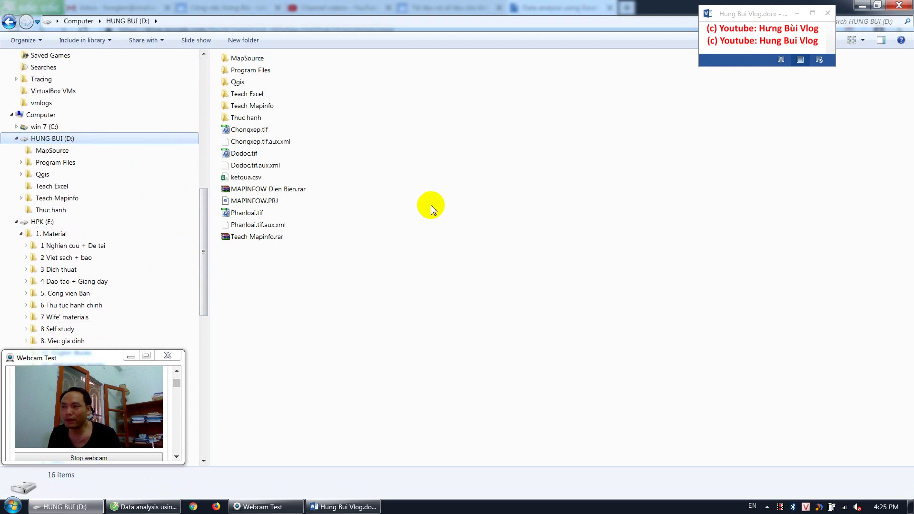
right_click(422, 206)
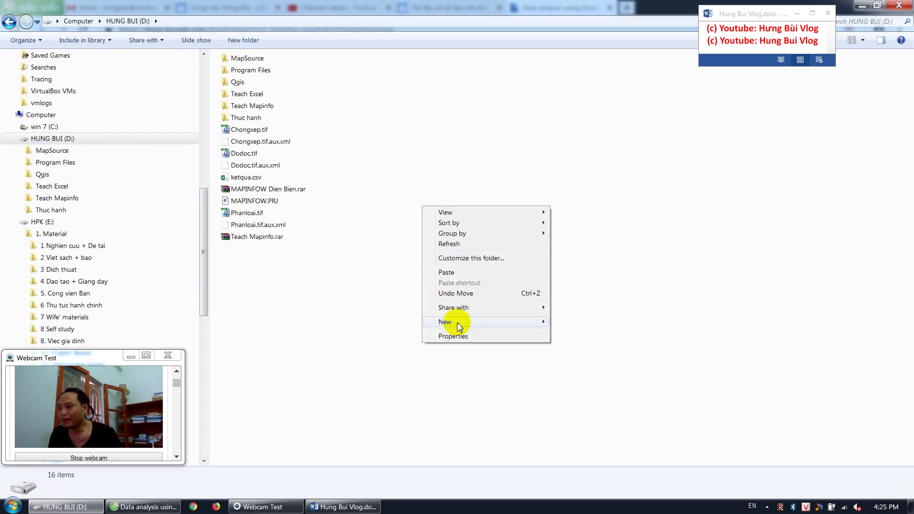
mouse_move(458, 327)
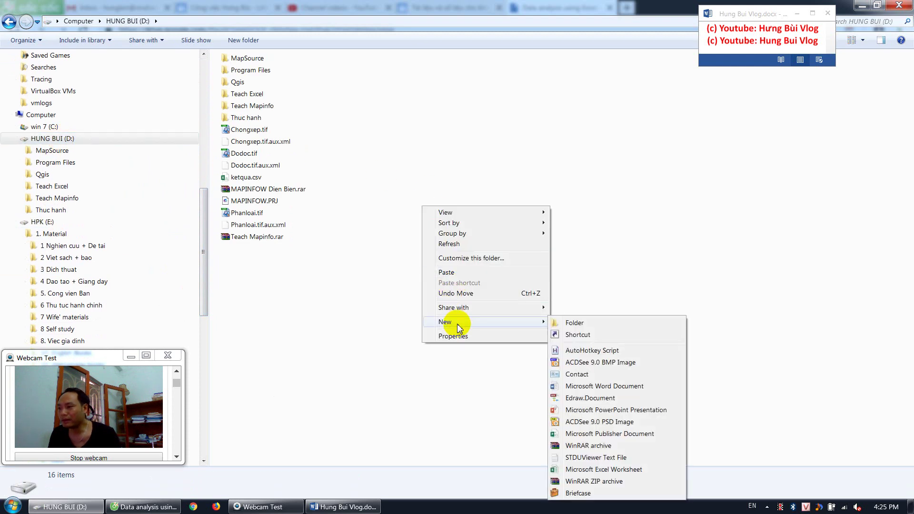
click(575, 323)
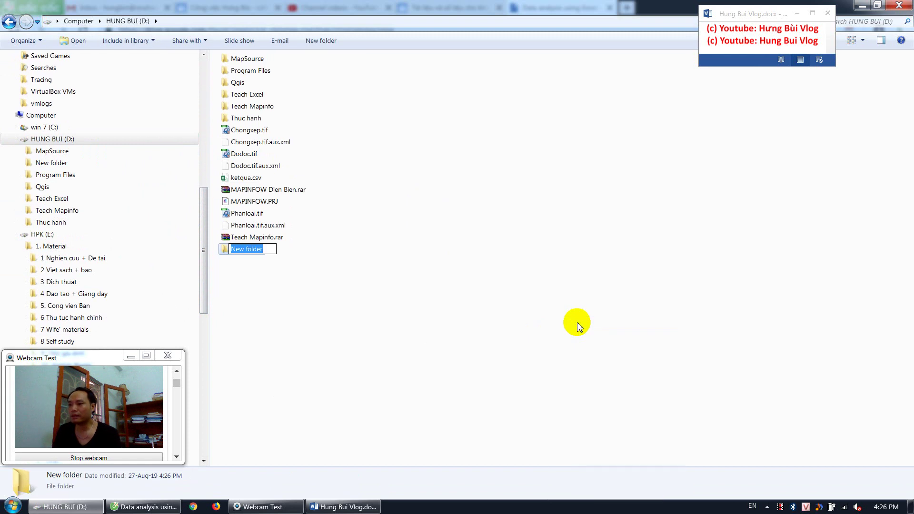
text(Ê)
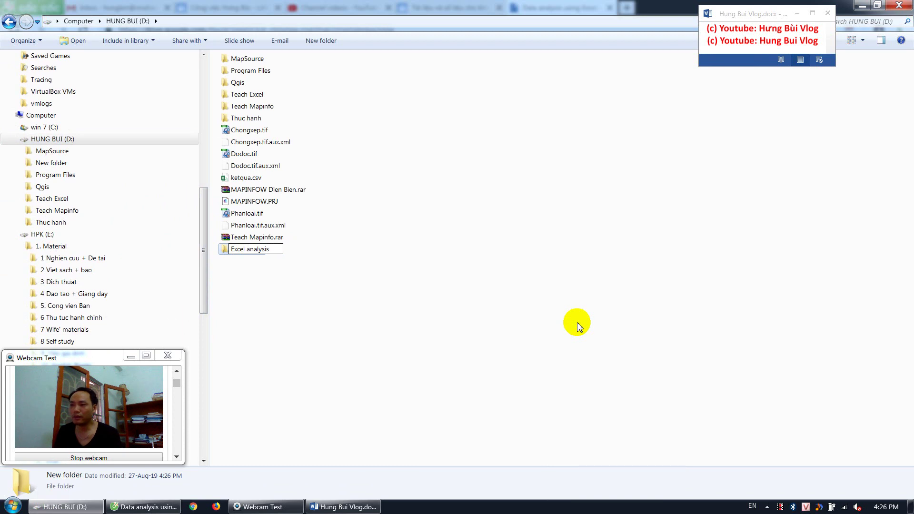
key(Return)
key(Return)
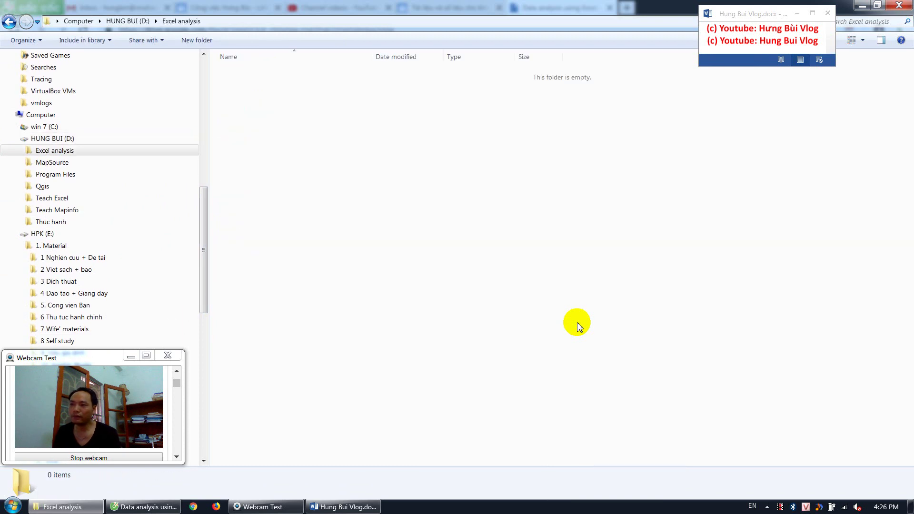
Step: Paste the cut archive into the Excel analysis folder
right_click(340, 165)
click(293, 143)
right_click(293, 143)
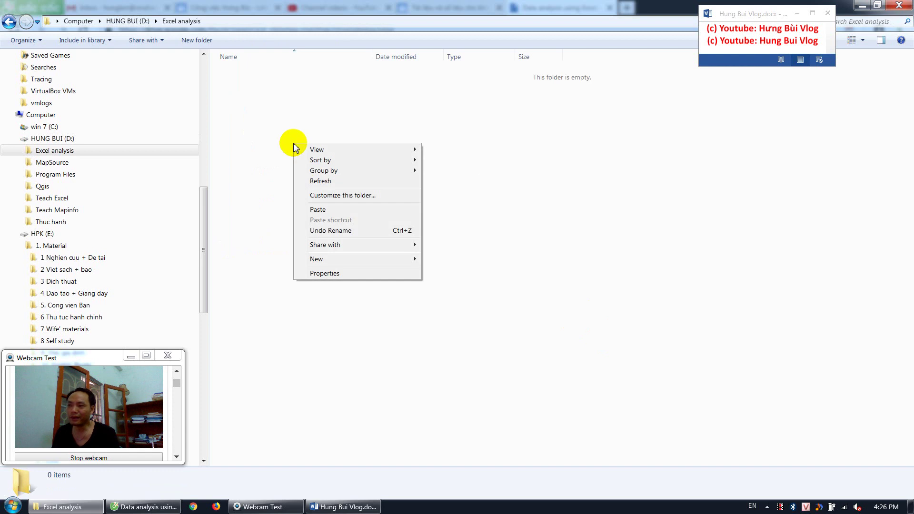
click(329, 209)
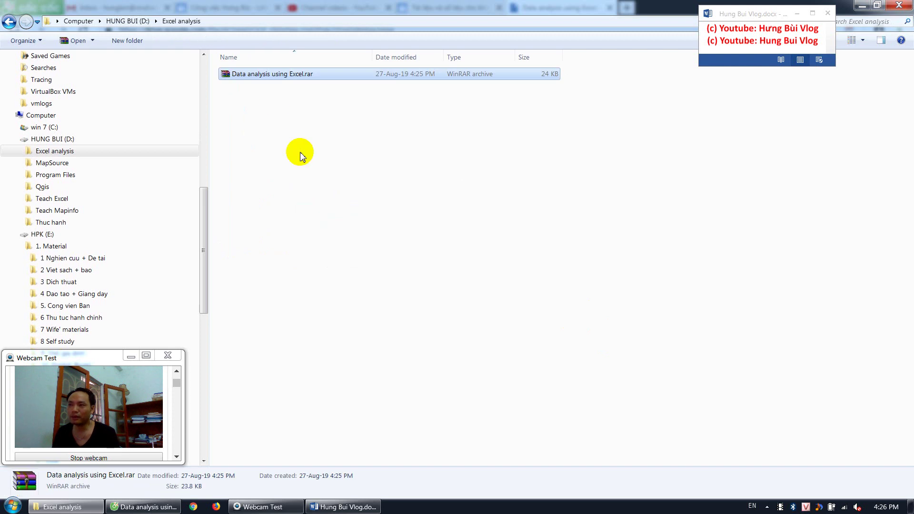
Step: Extract Data analysis using Excel.rar into the current folder, entering the archive password
right_click(268, 76)
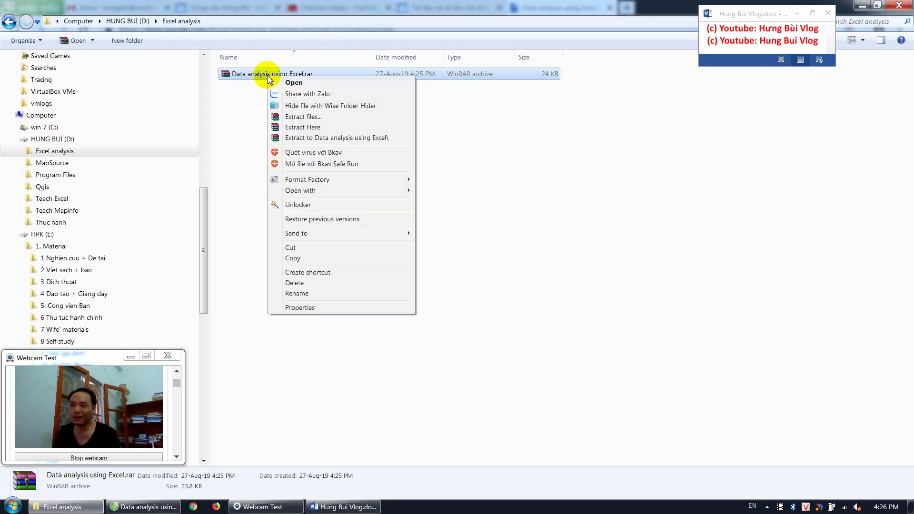
click(305, 129)
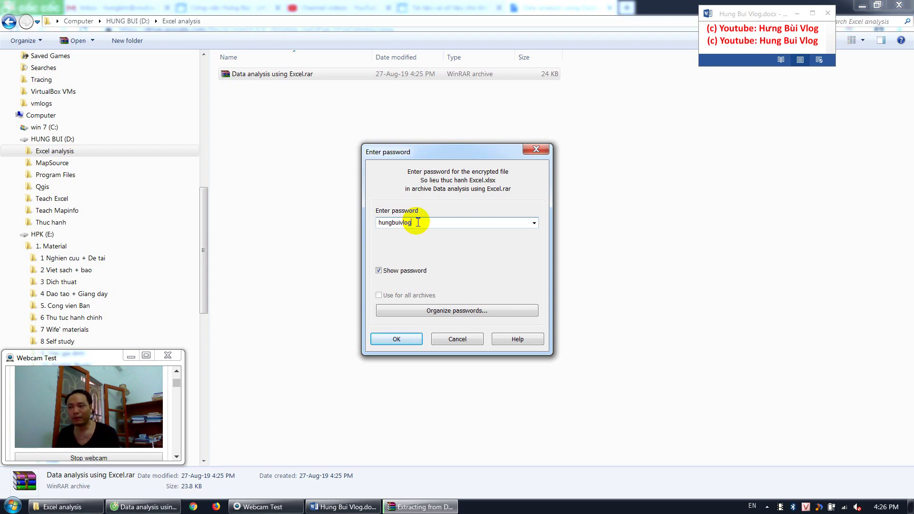
click(398, 340)
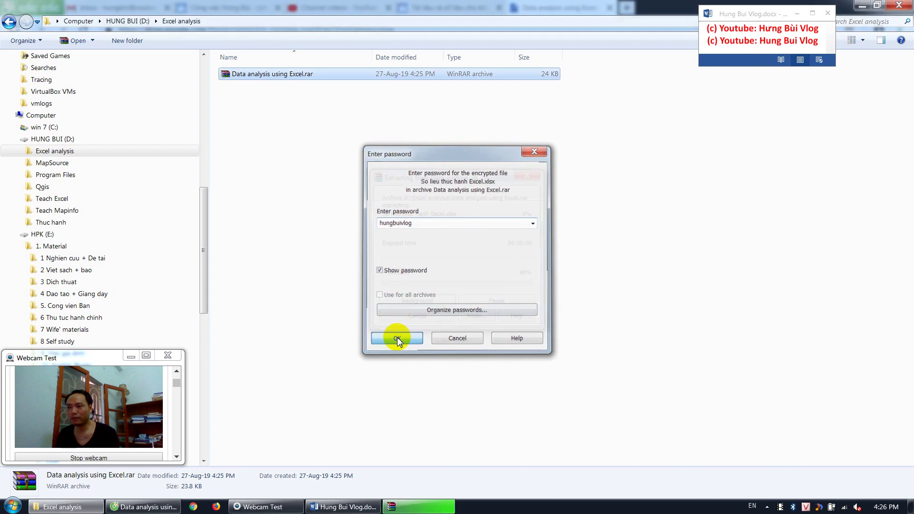
click(279, 98)
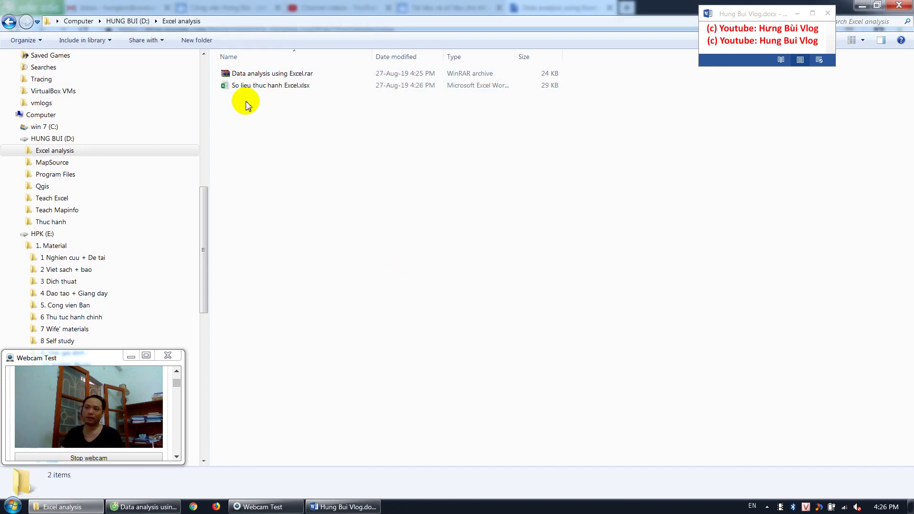
Step: Open So lieu thuc hanh Excel.xlsx and display the Lâm nghiệp (Forestry) worksheet
click(272, 91)
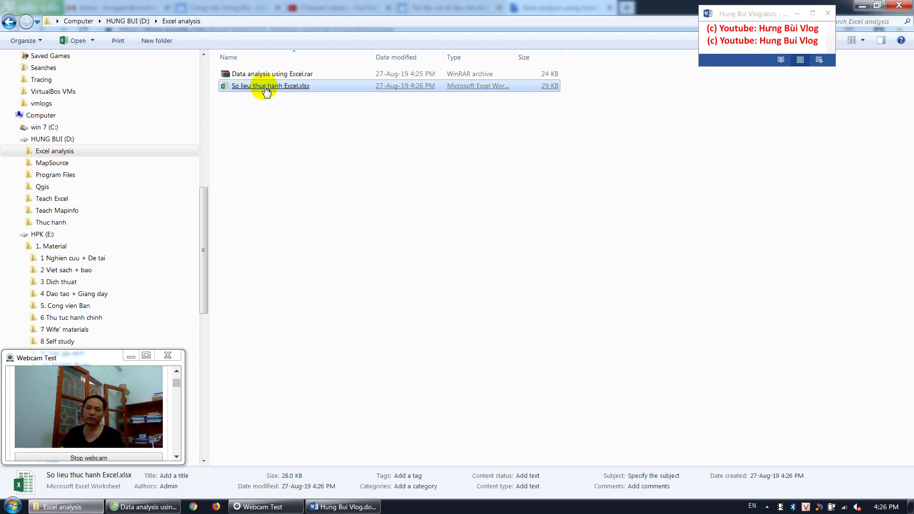
double_click(266, 86)
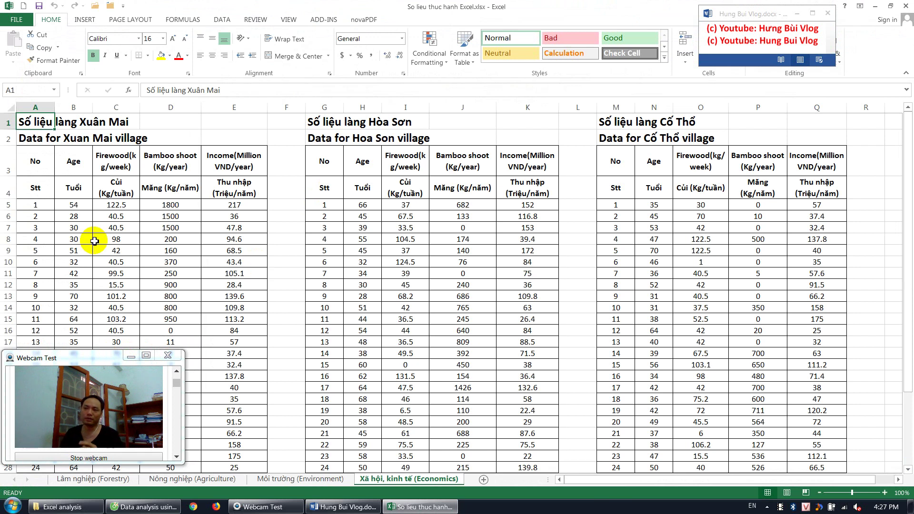
click(42, 141)
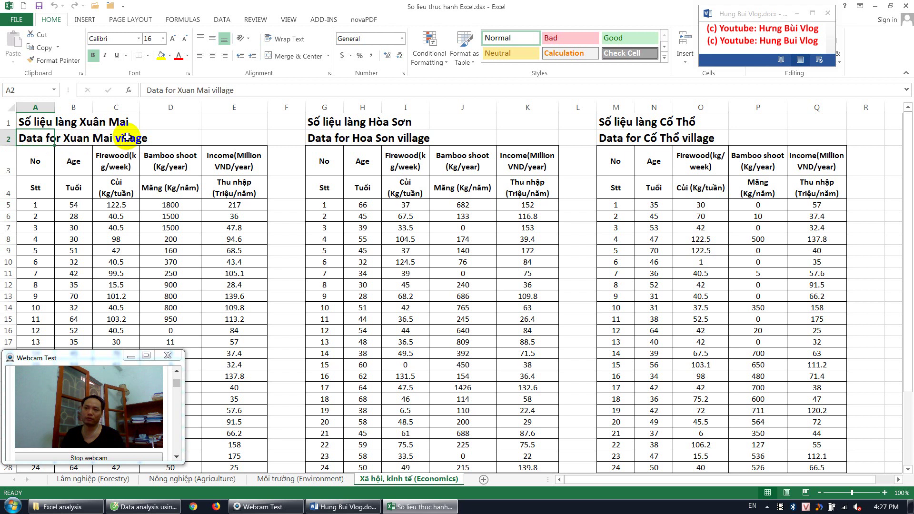
click(78, 480)
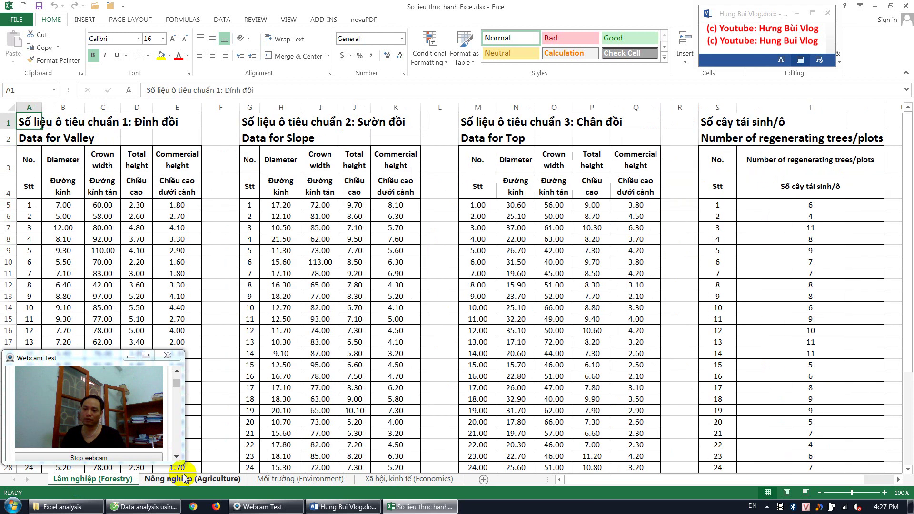
Step: Look through the Nông nghiệp (Agriculture), Môi trường (Environment) and Xã hội, kinh tế (Economics) worksheets and return to Lâm nghiệp (Forestry)
click(191, 480)
click(296, 480)
click(399, 480)
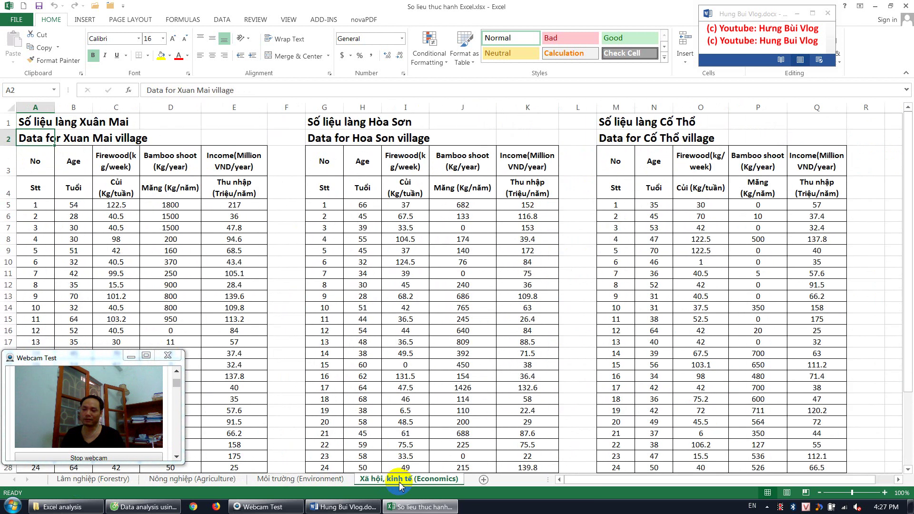
click(97, 481)
click(209, 481)
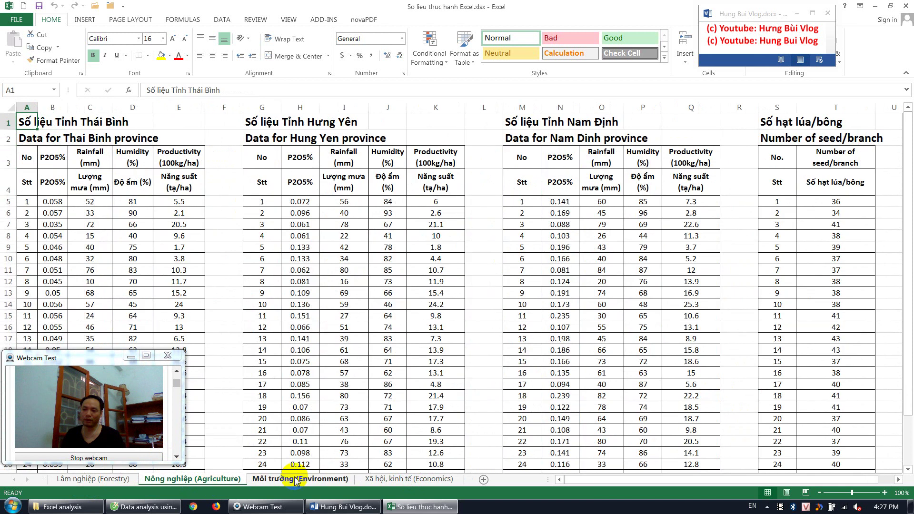
click(321, 479)
click(421, 481)
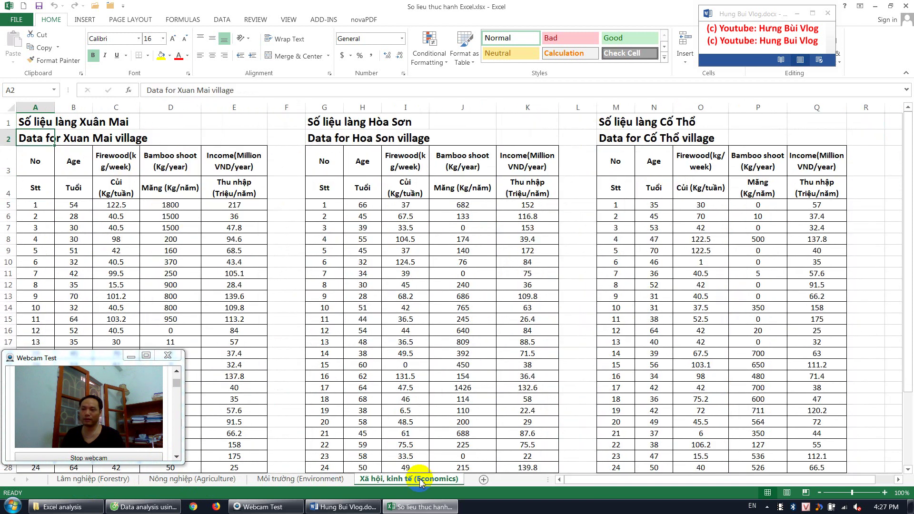
click(82, 481)
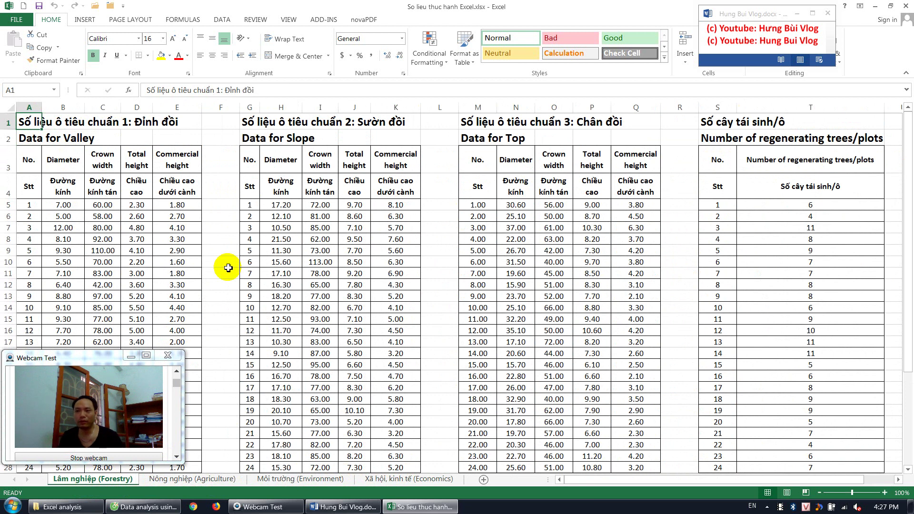
click(156, 237)
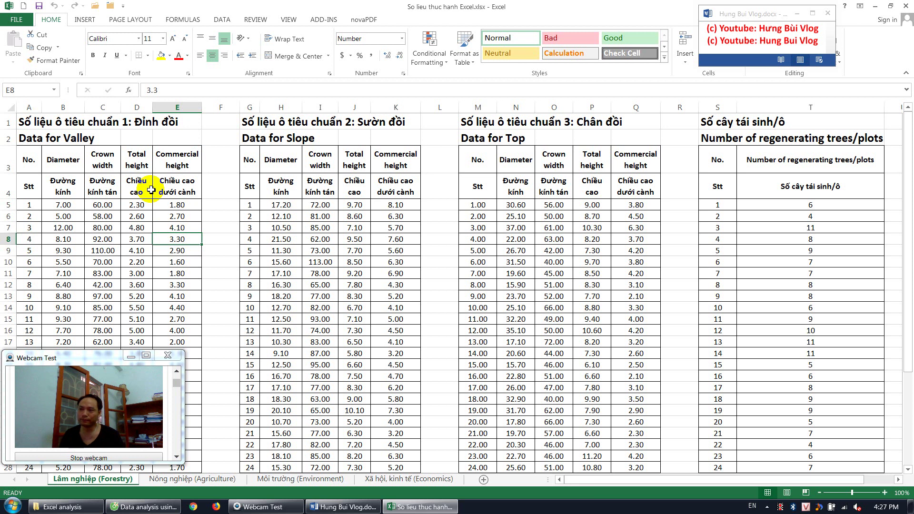
click(234, 190)
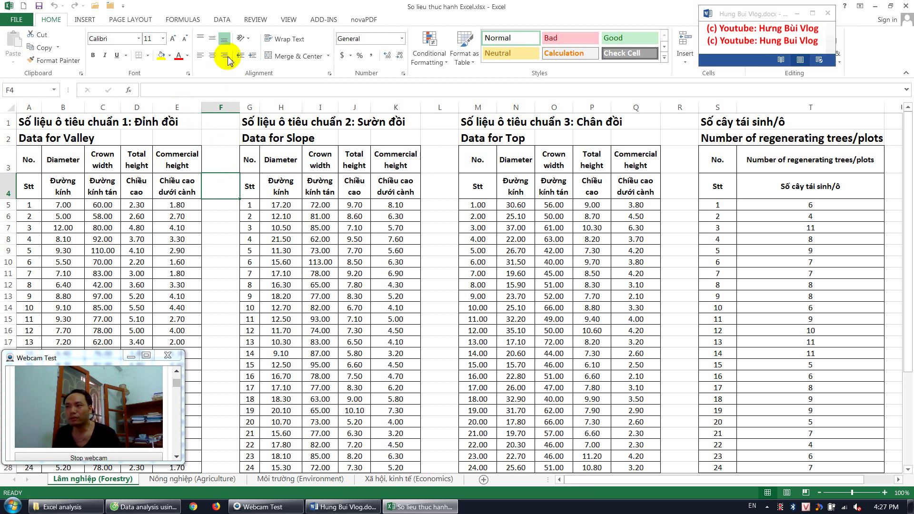
Step: Move the small Word window off the Data Analysis command and start the Descriptive Statistics analysis tool
click(222, 20)
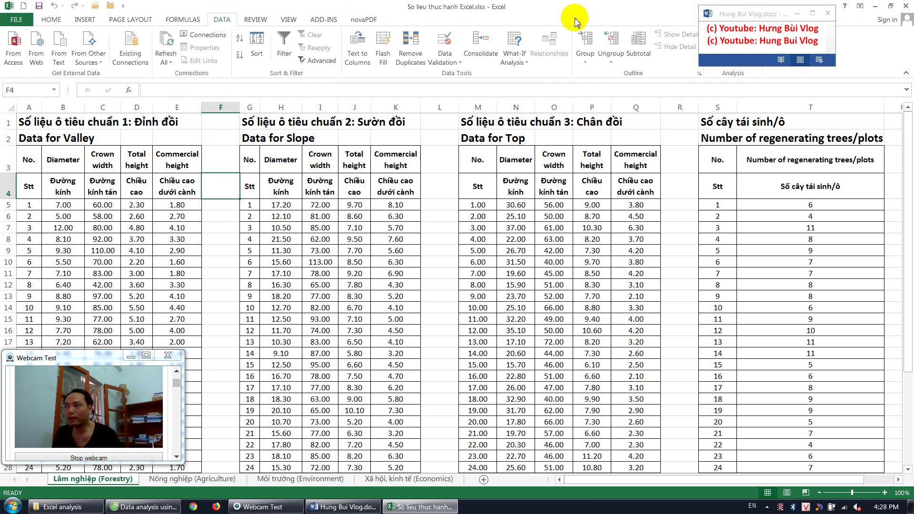
drag(758, 18, 810, 48)
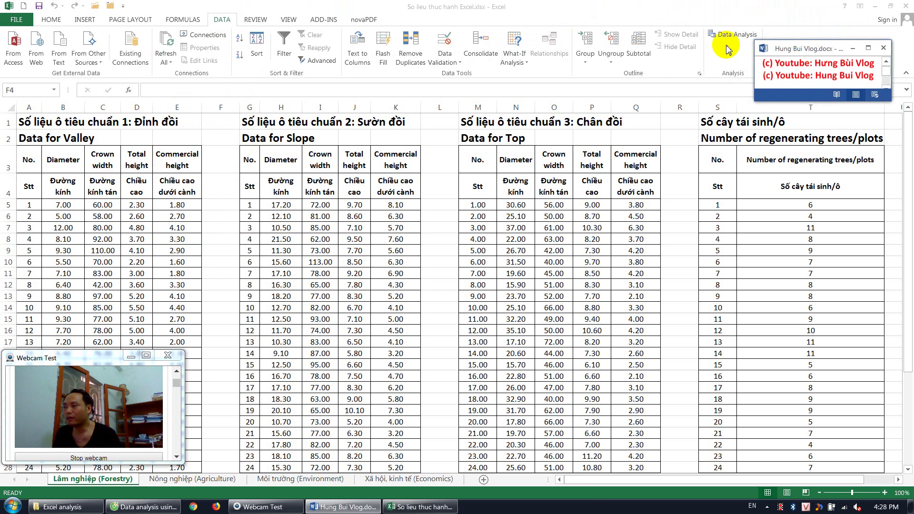
click(724, 47)
click(728, 37)
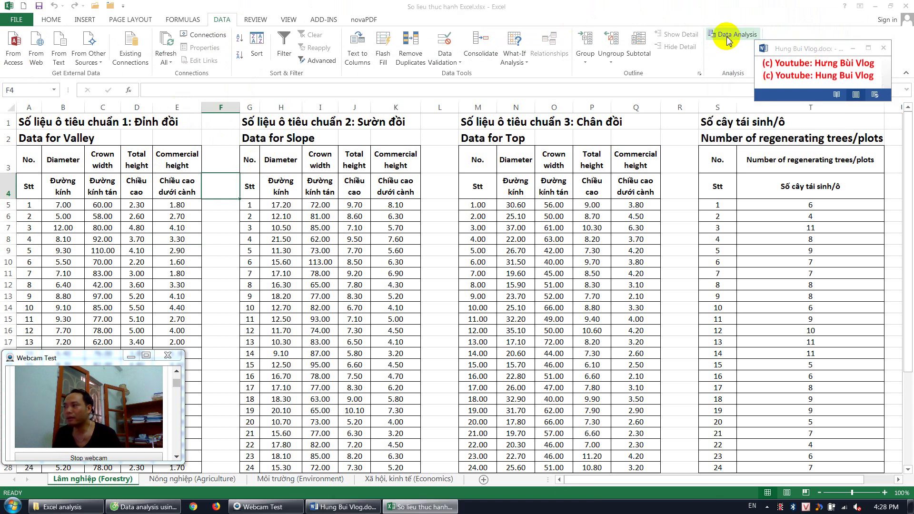
drag(517, 207, 517, 200)
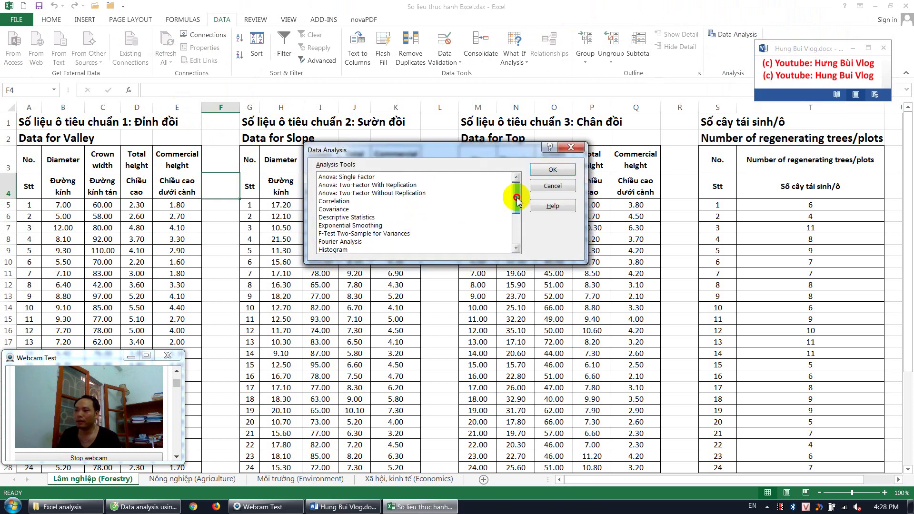
click(358, 218)
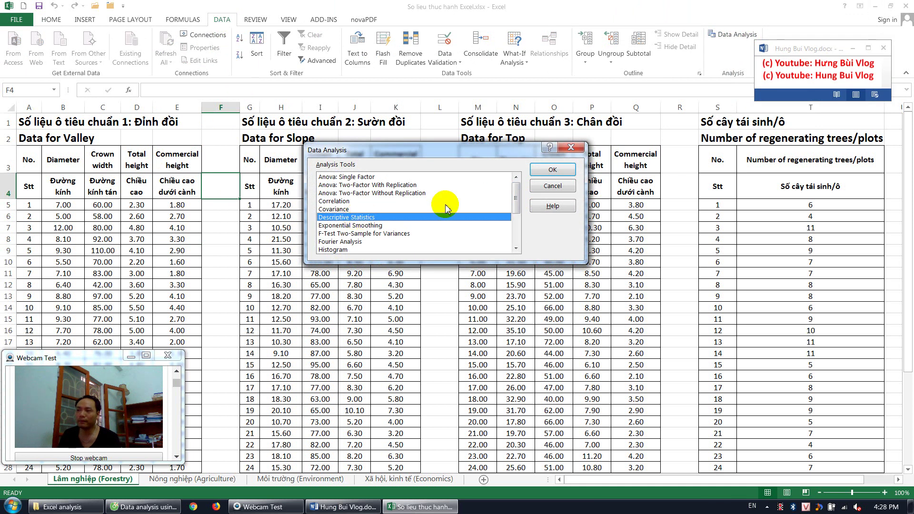
click(552, 170)
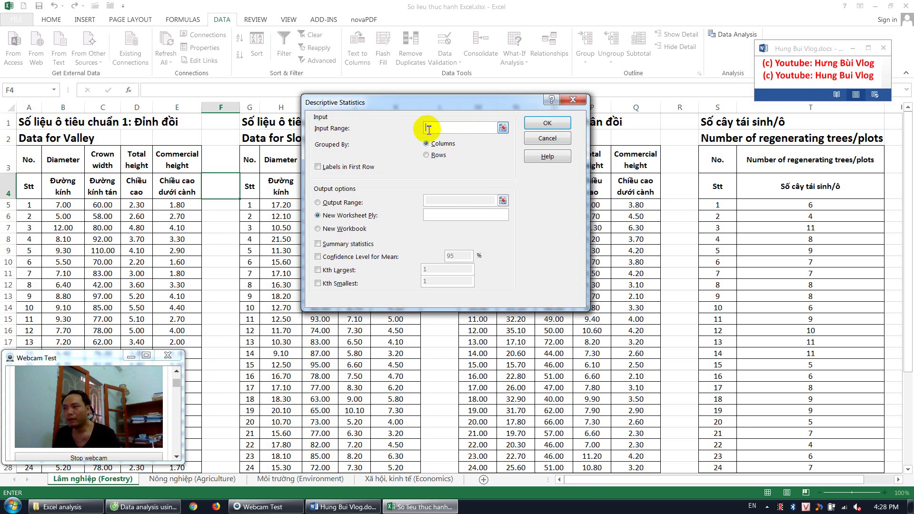
Step: Collapse the dialog for picking the input range and minimize the Webcam Test window covering the Valley data
click(503, 128)
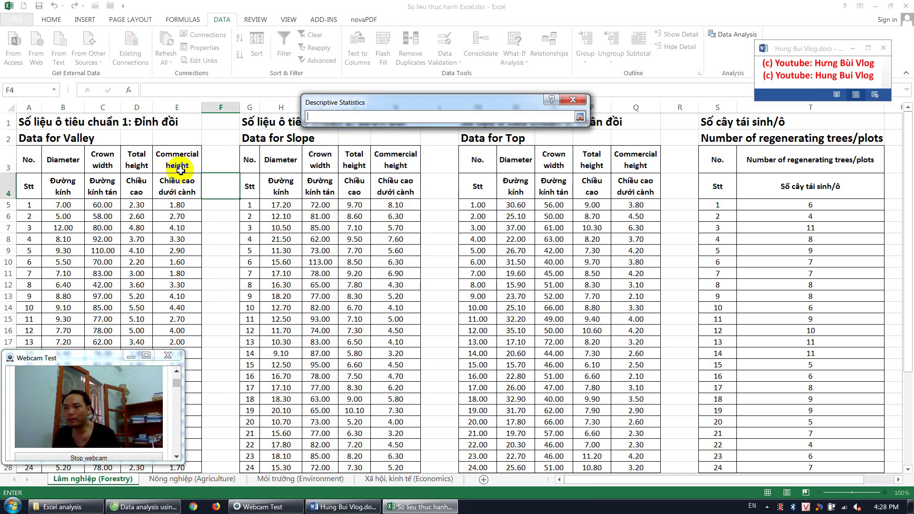
drag(99, 359, 330, 363)
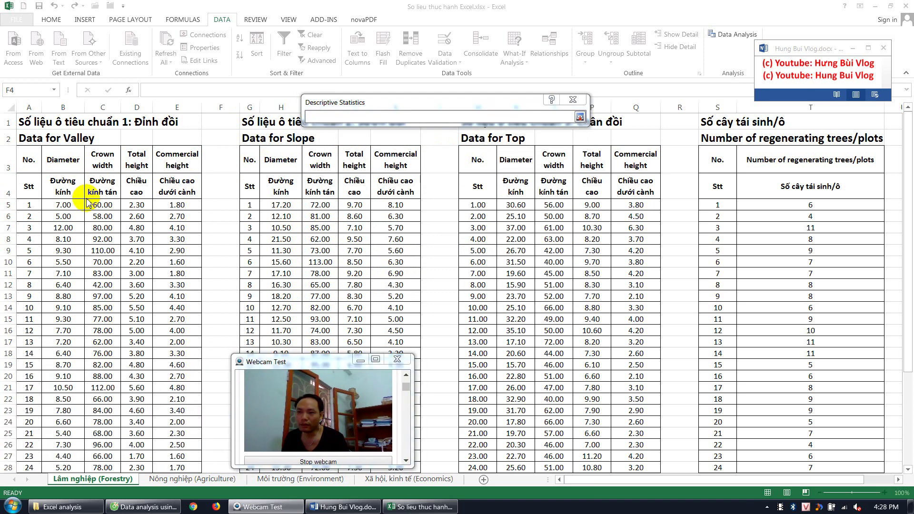
click(361, 359)
Step: Set the input range to the Valley Diameter heading and its values, $B$3,$B$5:$B$39
click(190, 274)
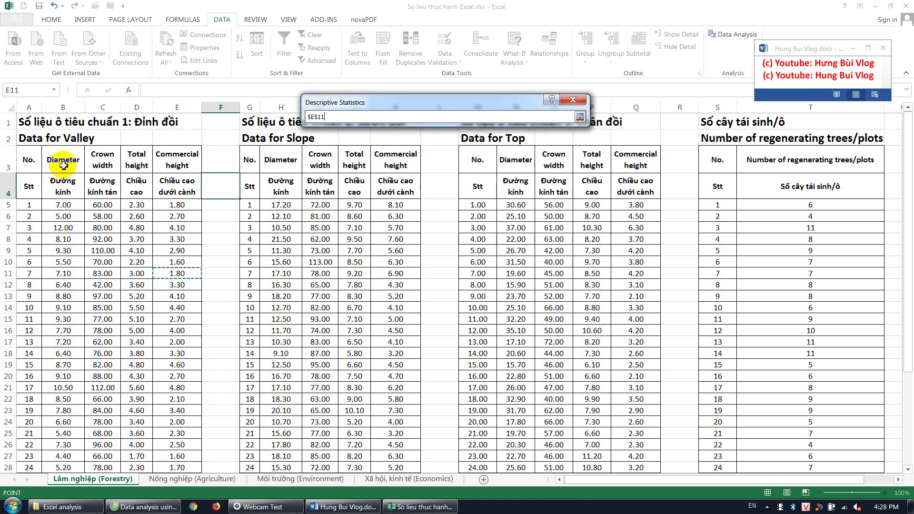
drag(62, 185, 65, 444)
click(61, 208)
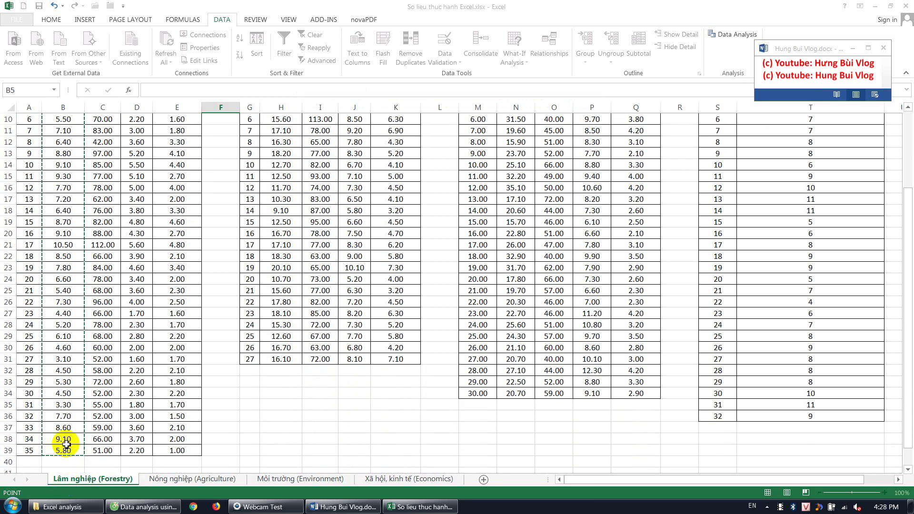
scroll(81, 319, up, 3)
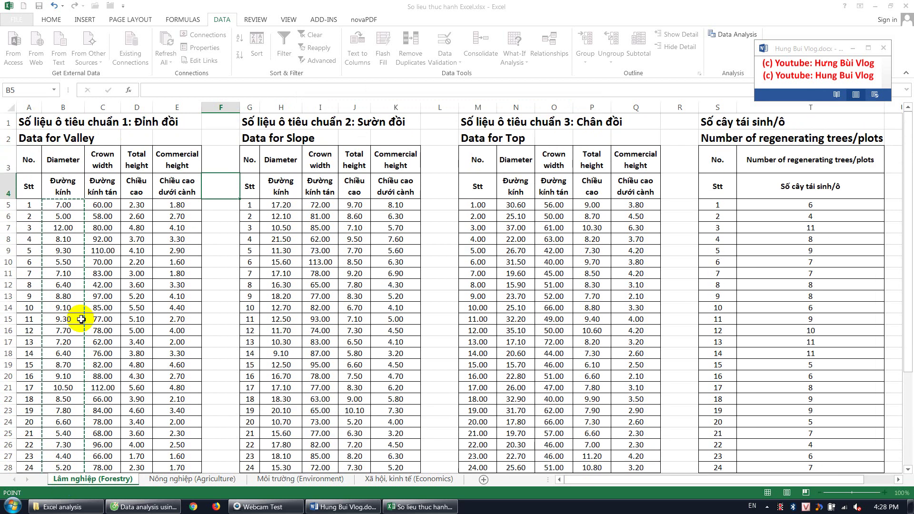
click(69, 158)
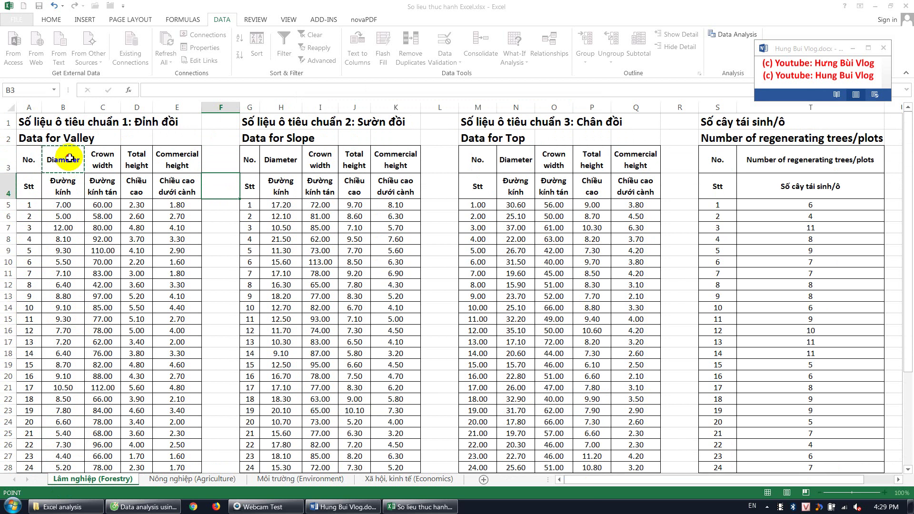
drag(55, 204, 61, 454)
scroll(552, 172, up, 3)
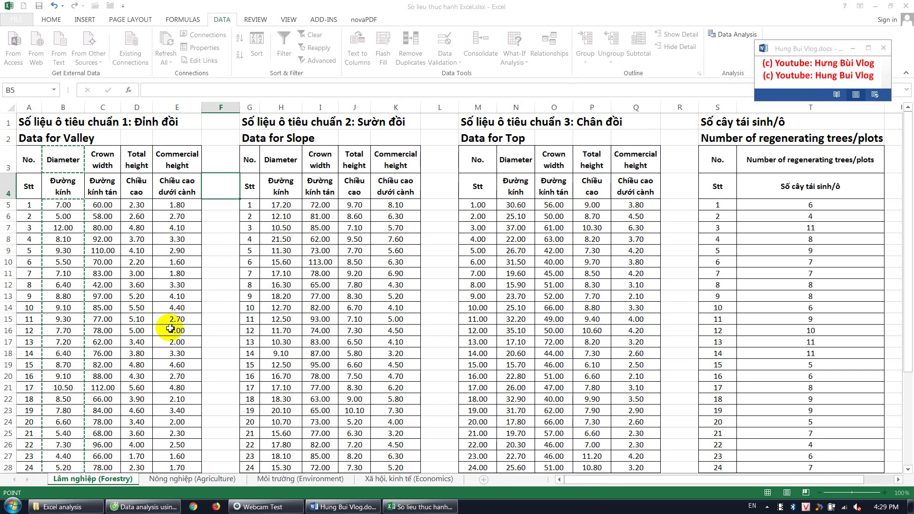
click(419, 507)
scroll(515, 152, down, 2)
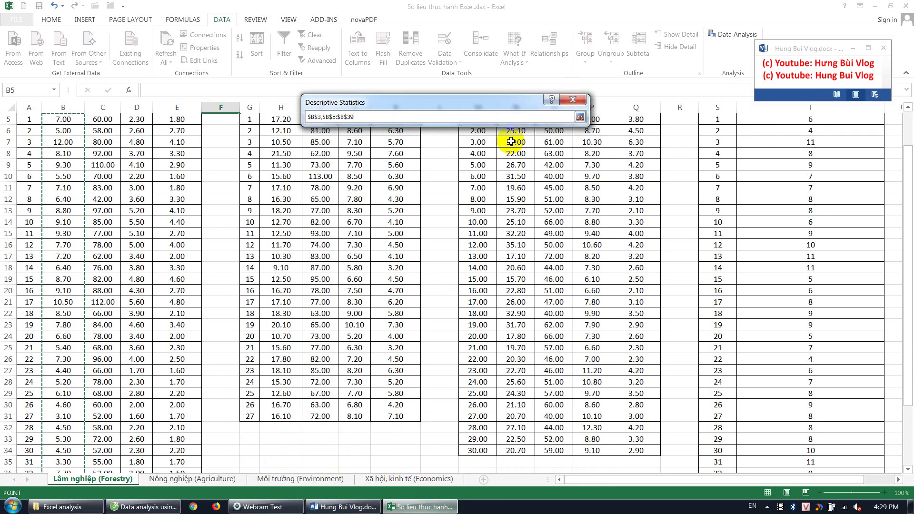
scroll(523, 157, up, 2)
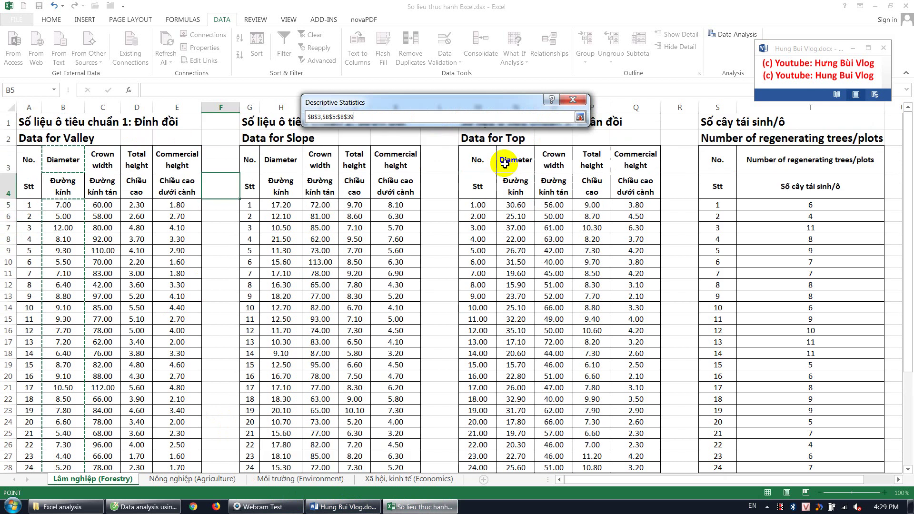
click(580, 117)
Step: Treat the first row as labels, choose an output range as destination and enable Summary statistics
click(334, 168)
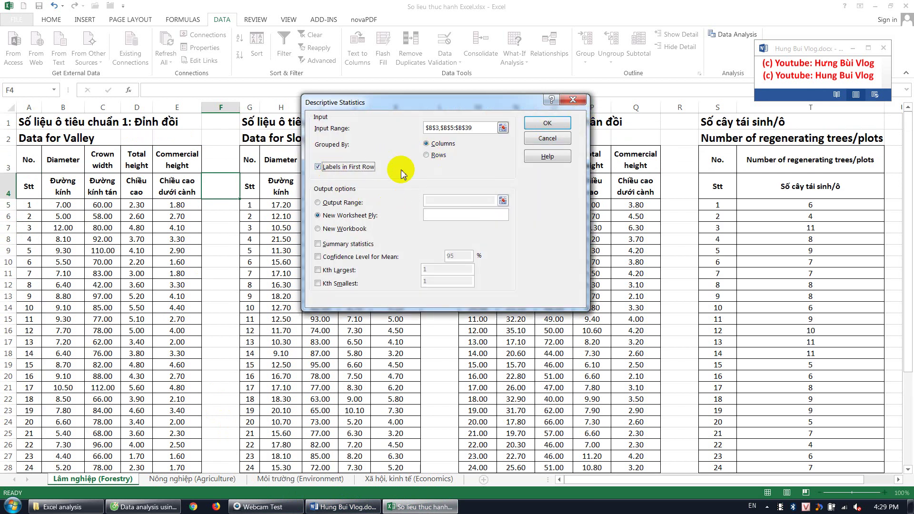
click(328, 206)
scroll(452, 208, down, 2)
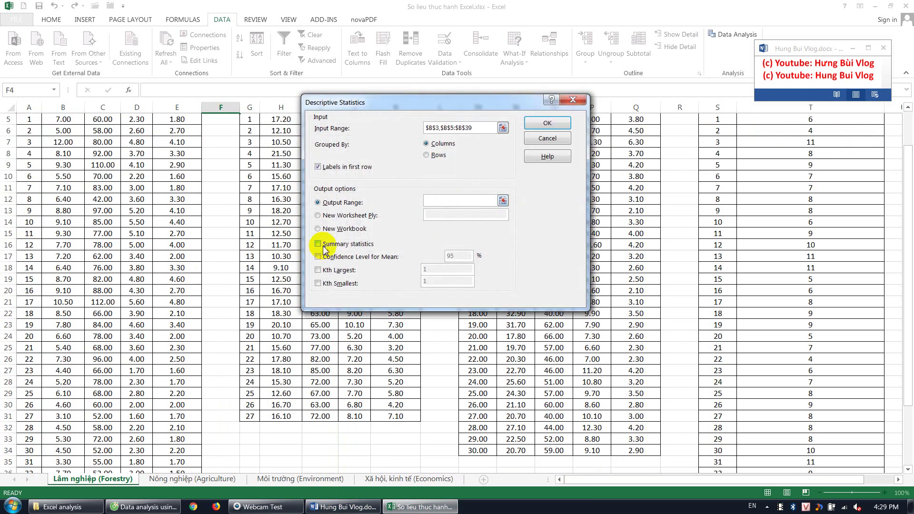
click(324, 245)
Step: Set the output range to the empty cell V4, beside the regenerating trees table
click(459, 200)
click(503, 200)
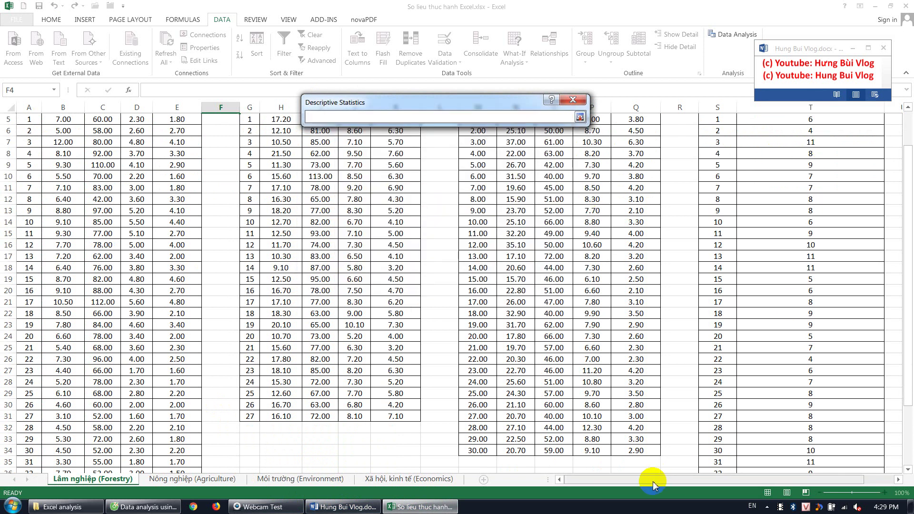
drag(653, 480, 747, 468)
scroll(864, 286, up, 2)
click(863, 186)
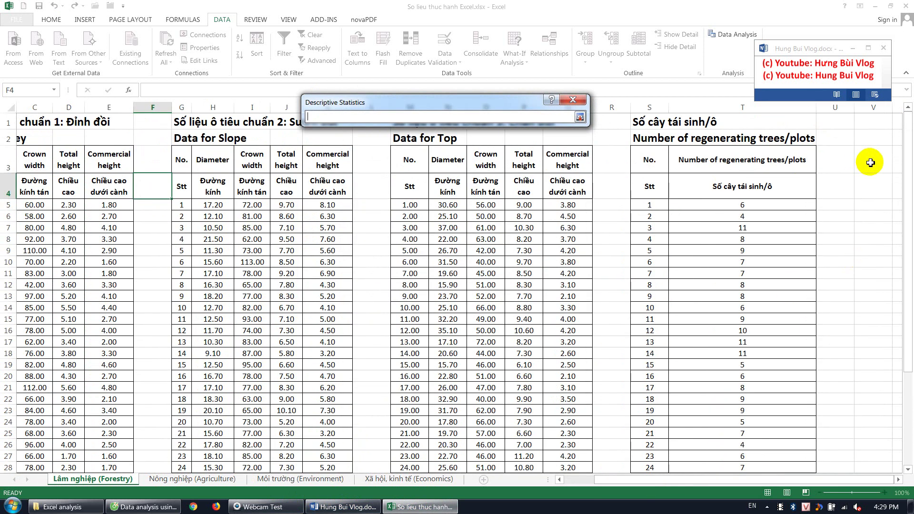
click(580, 116)
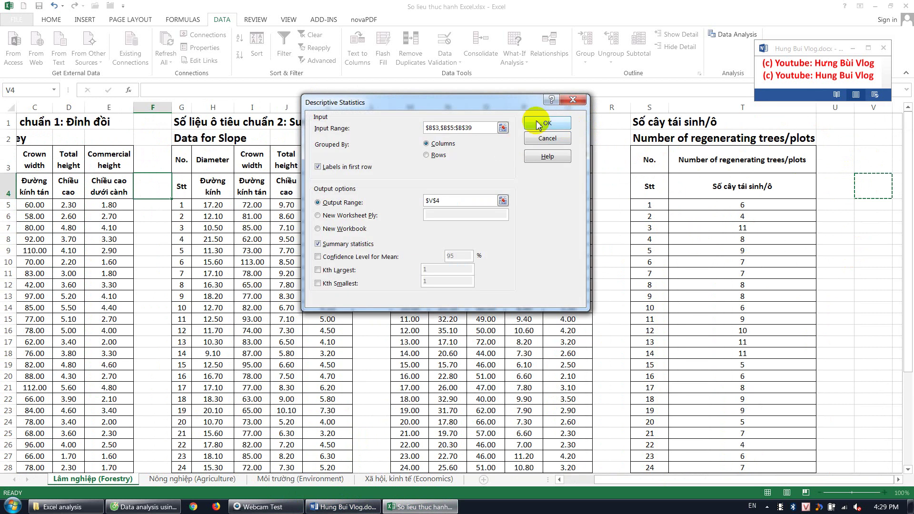
Step: Try to run the Descriptive Statistics analysis with the split input range $B$3,$B$5:$B$39
click(552, 120)
click(436, 277)
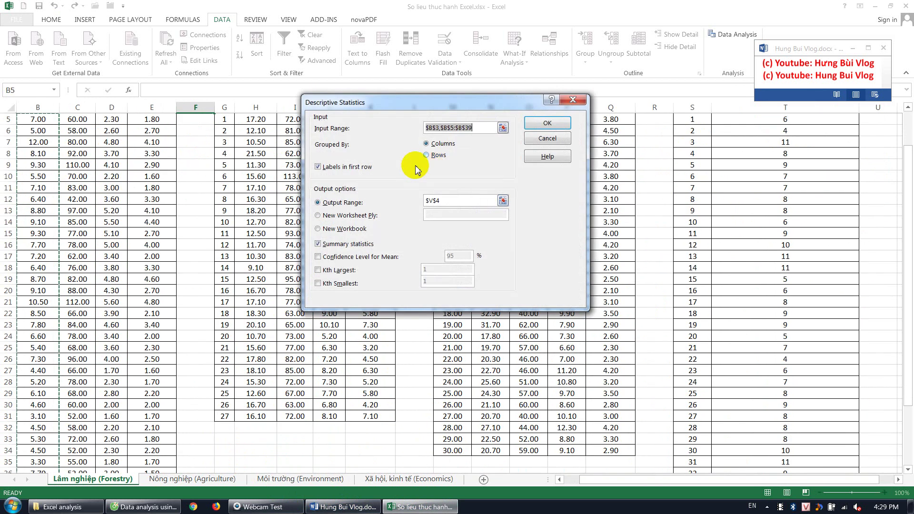
click(548, 123)
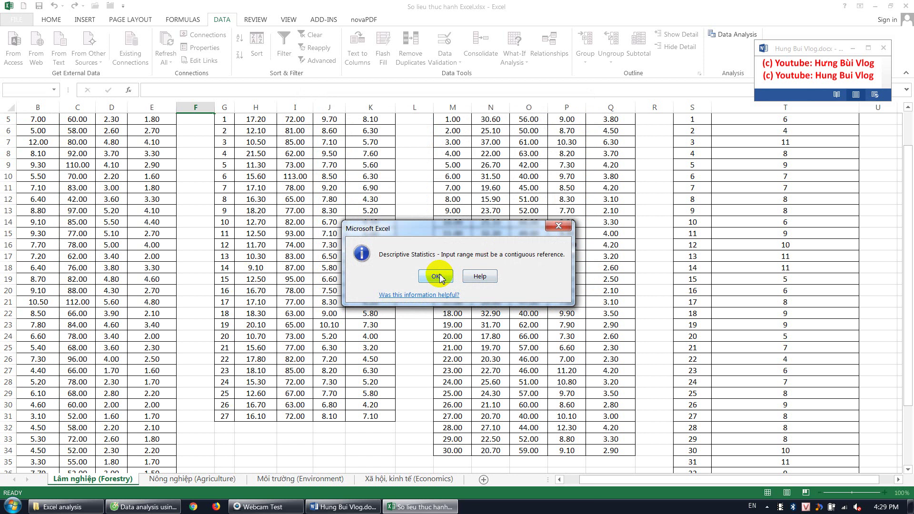
click(437, 277)
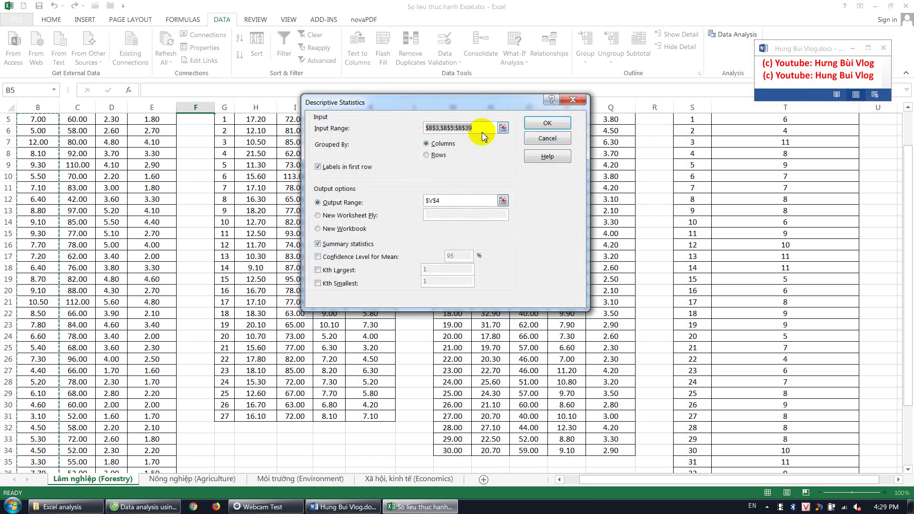
Step: Clear the input range and replace it with the Valley diameter column including its Vietnamese heading, $B$4:$B$39
drag(610, 479, 578, 480)
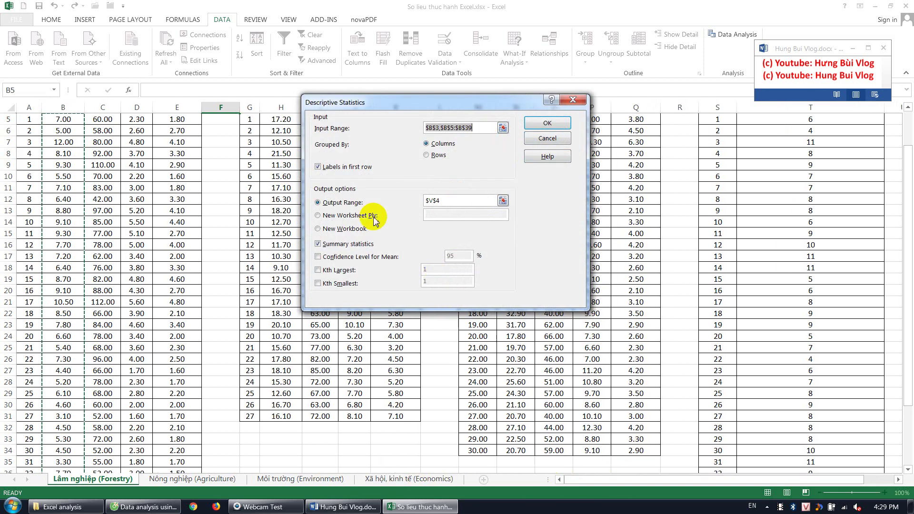
scroll(137, 198, up, 2)
click(93, 186)
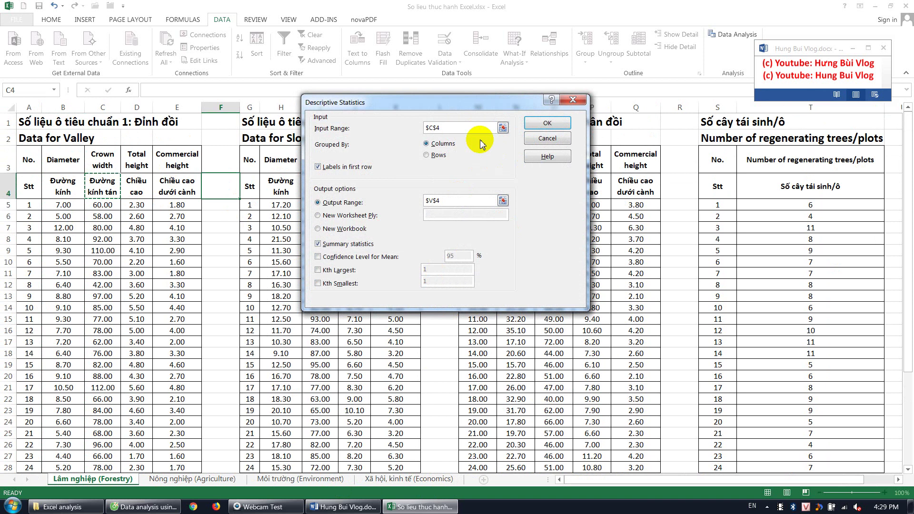
drag(443, 128, 404, 127)
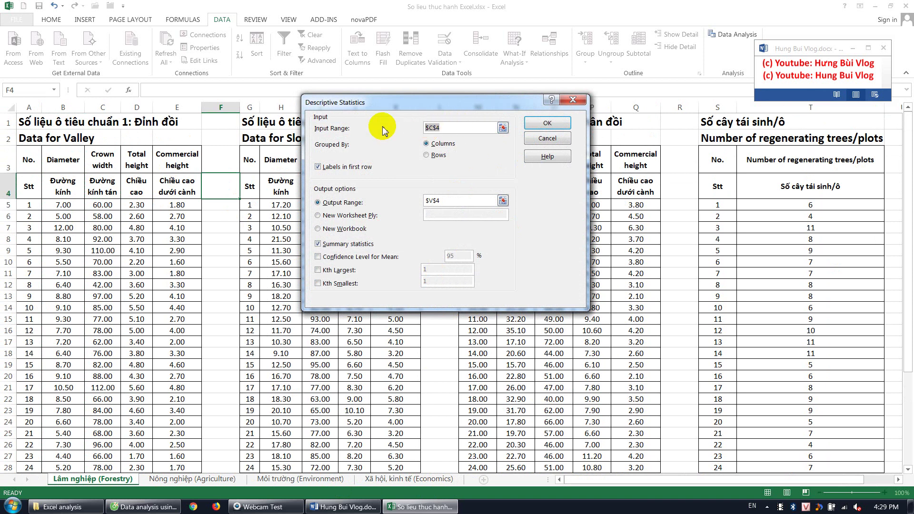
key(Delete)
click(503, 127)
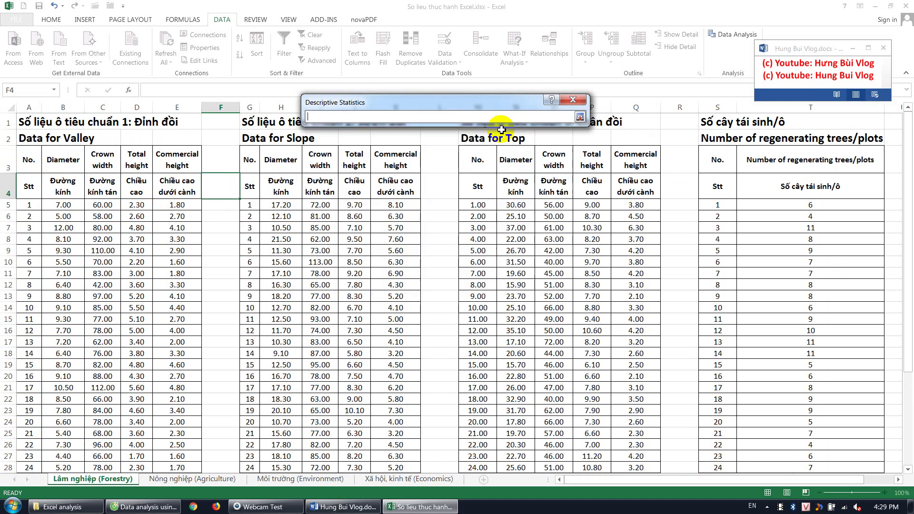
drag(64, 204, 55, 492)
scroll(61, 439, up, 3)
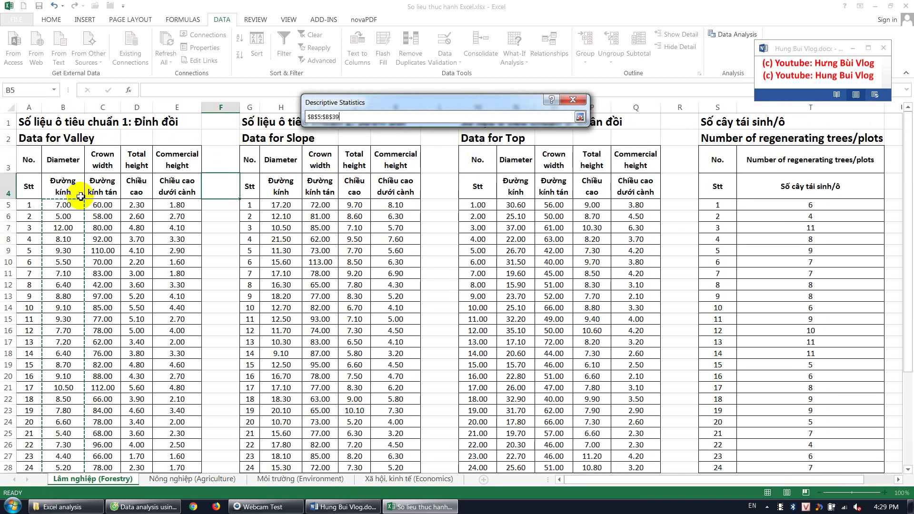
drag(81, 196, 63, 456)
scroll(67, 429, up, 3)
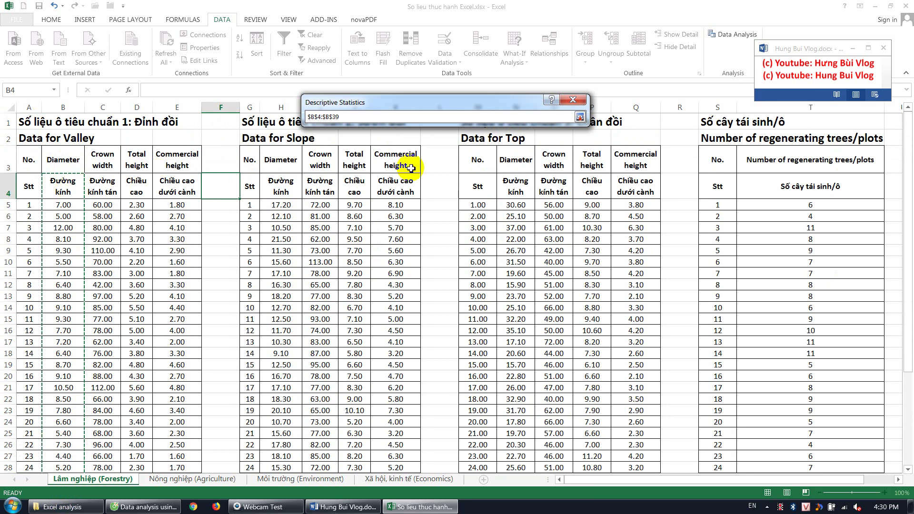
Step: Keep the Valley diameter input range and replace the output range with the empty cell V5, beside the regenerating trees table
click(580, 116)
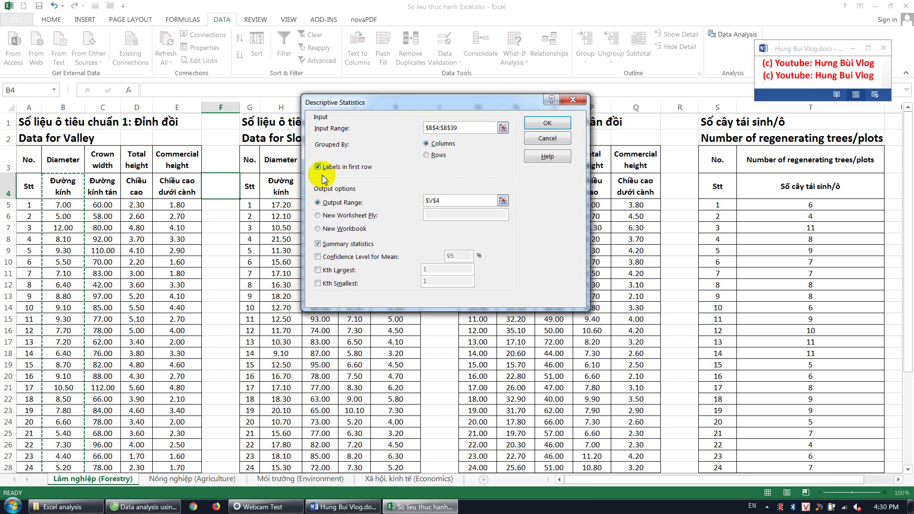
click(343, 203)
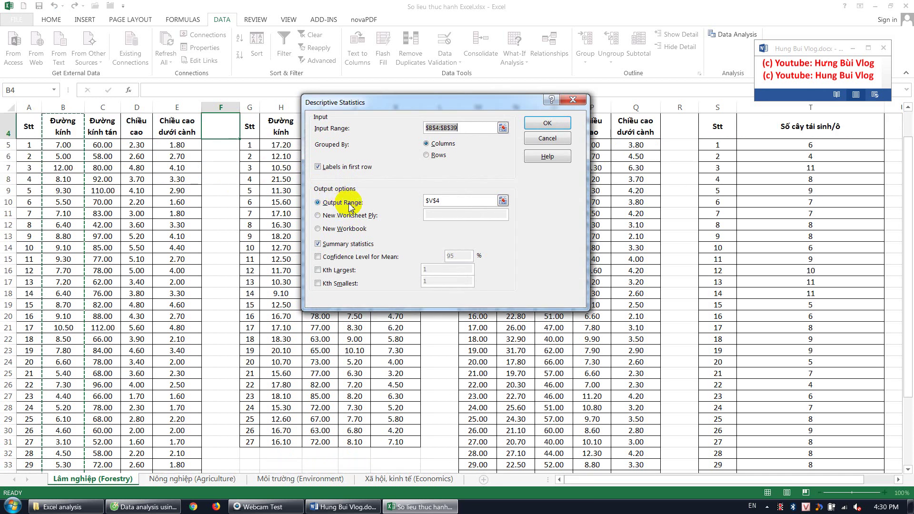
drag(466, 199, 414, 203)
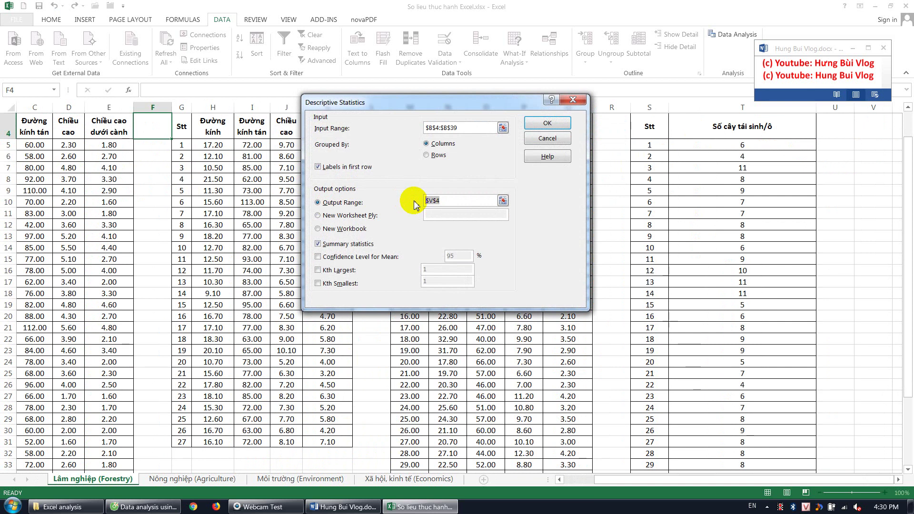
key(BackSpace)
click(503, 201)
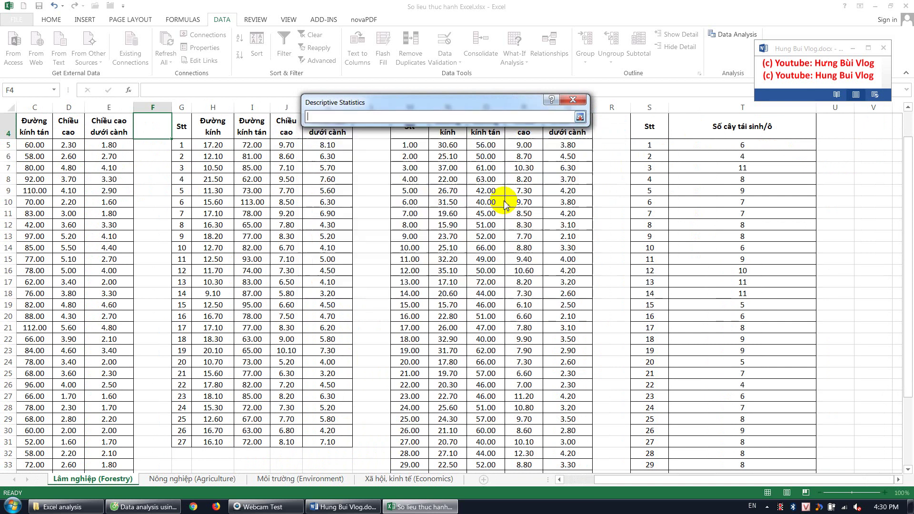
scroll(449, 204, up, 1)
drag(611, 478, 586, 480)
click(873, 205)
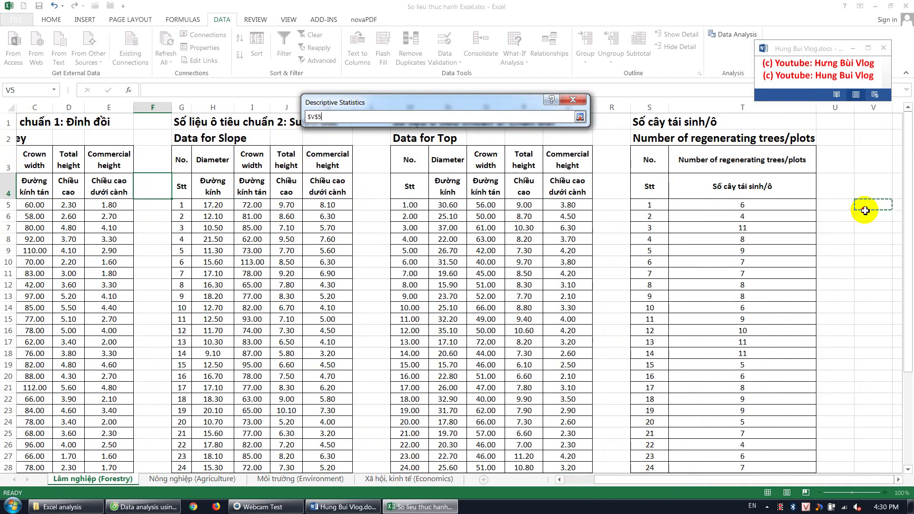
click(899, 479)
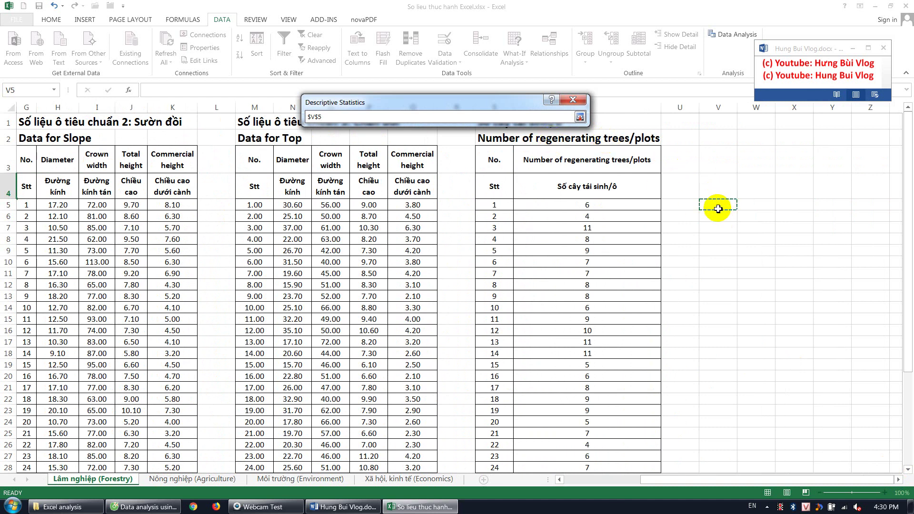
click(580, 117)
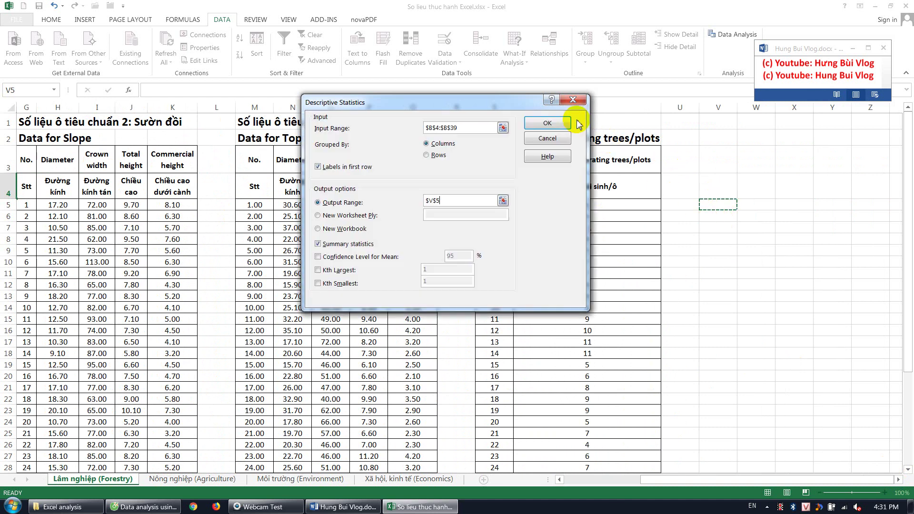
Step: Run the Descriptive Statistics analysis with Summary statistics enabled
click(319, 244)
click(319, 244)
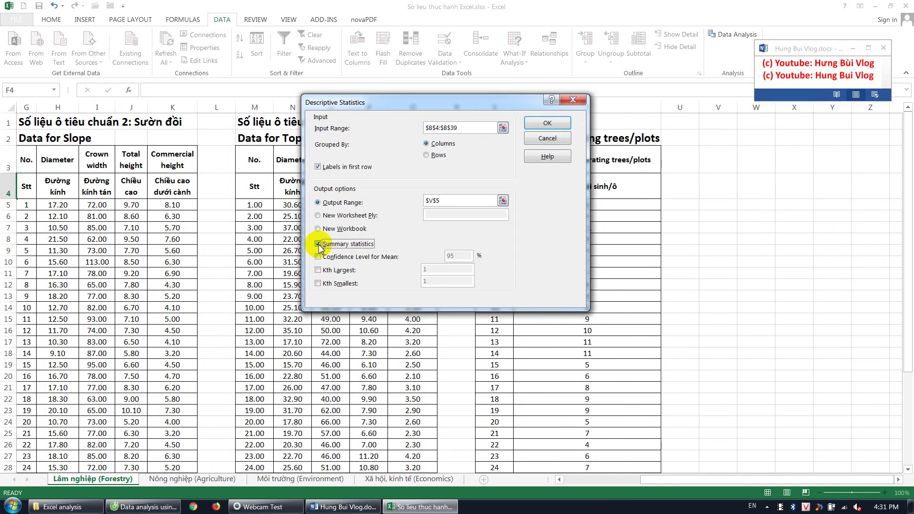
click(549, 122)
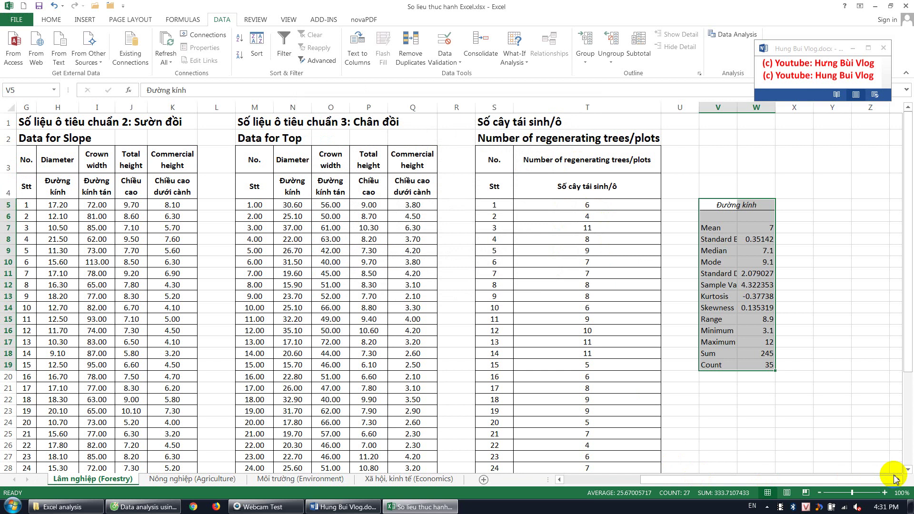
Step: Widen column V of the results table so that the full statistic names fit
click(898, 479)
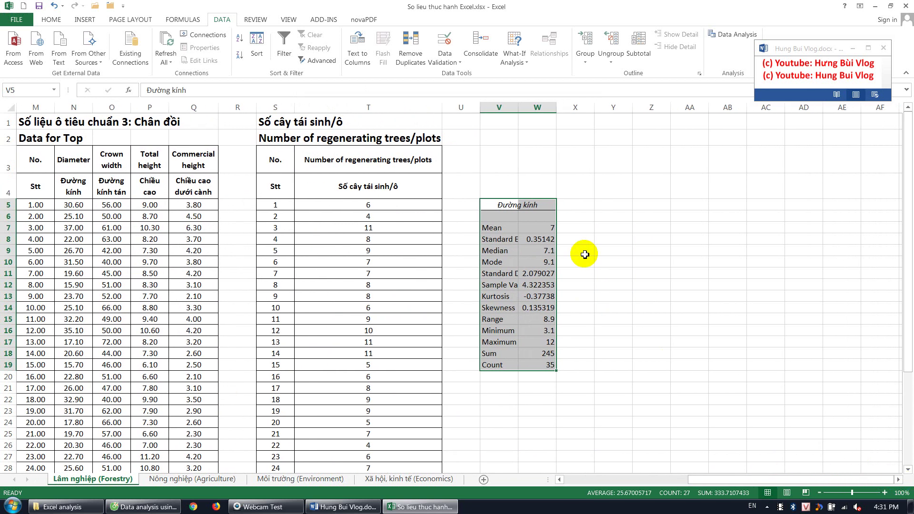
click(531, 239)
drag(519, 107, 564, 107)
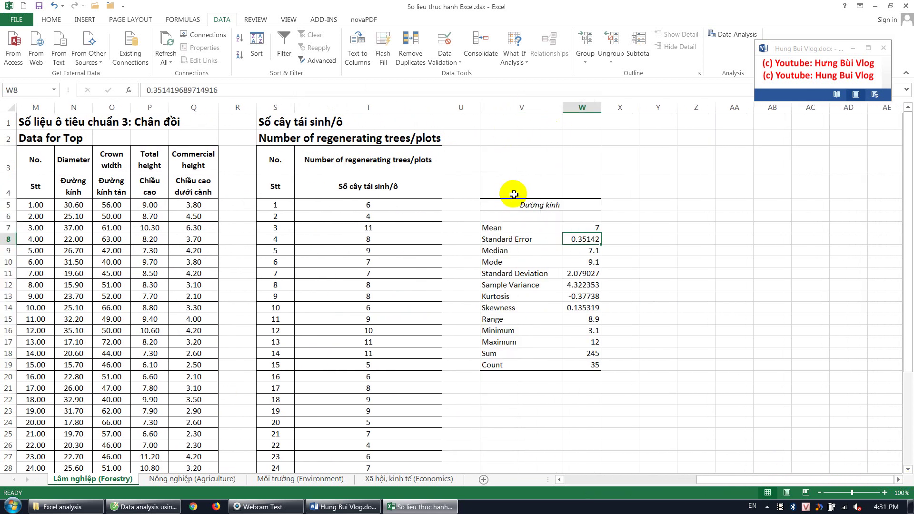
Step: Enter the English heading Diameter in W5, beside the Vietnamese heading of the results table
click(526, 203)
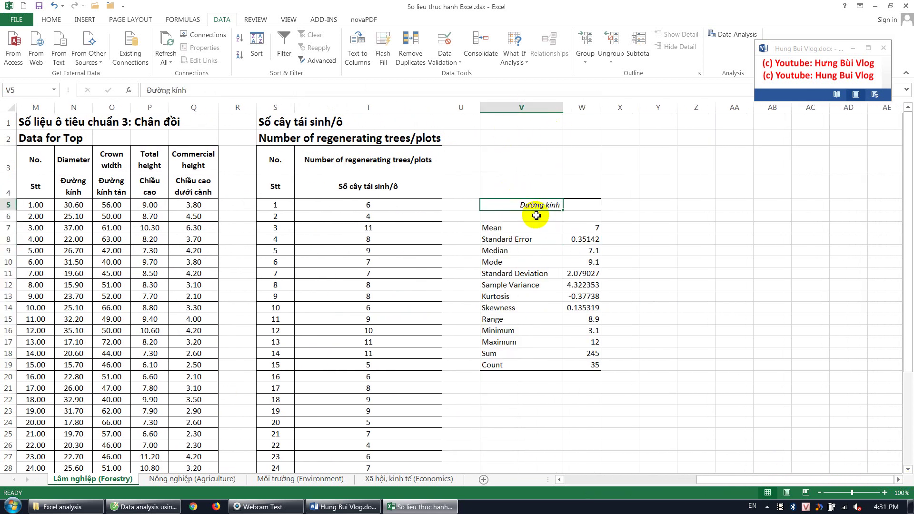
click(587, 202)
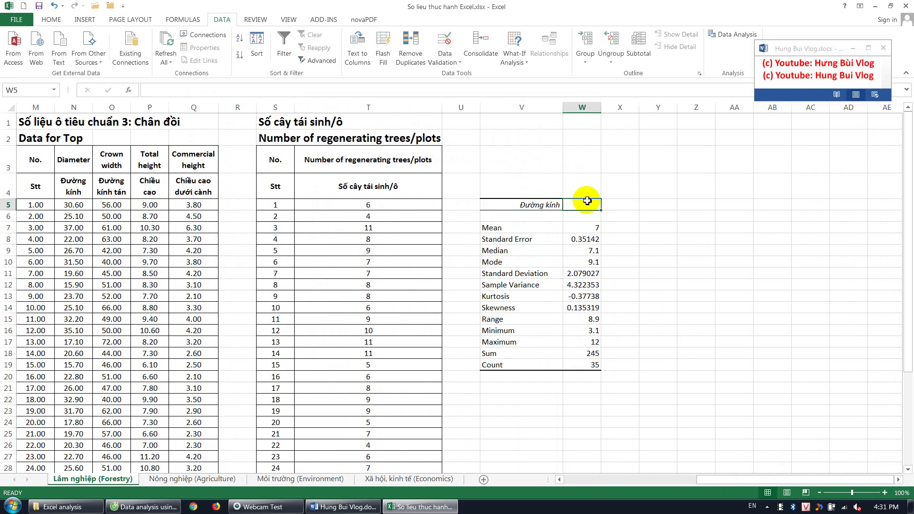
text(Diameter)
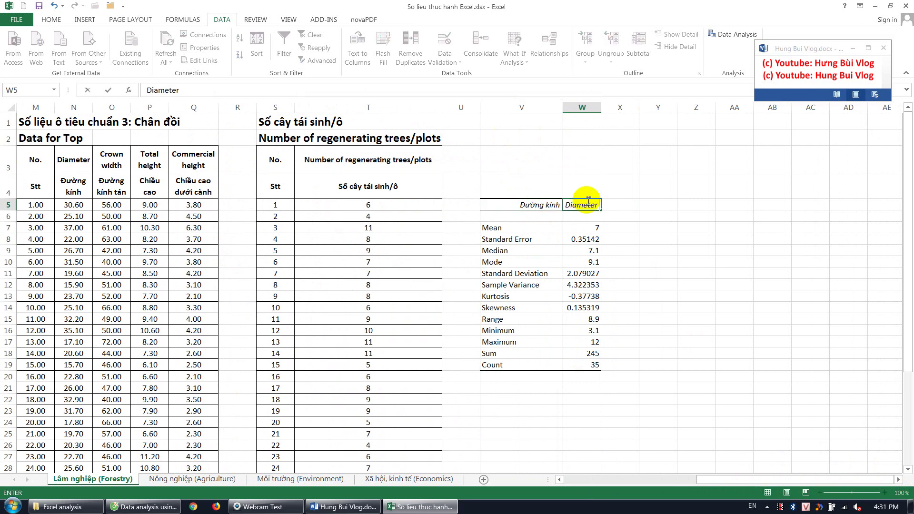
key(Return)
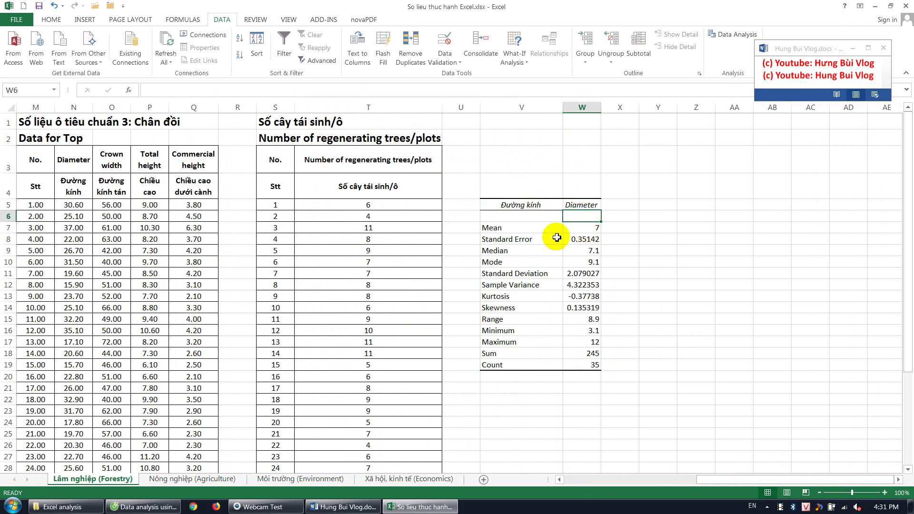
Step: Examine the list of statistic names from Mean to Count, and the mean diameter in the results table
drag(500, 240, 529, 353)
drag(505, 228, 529, 364)
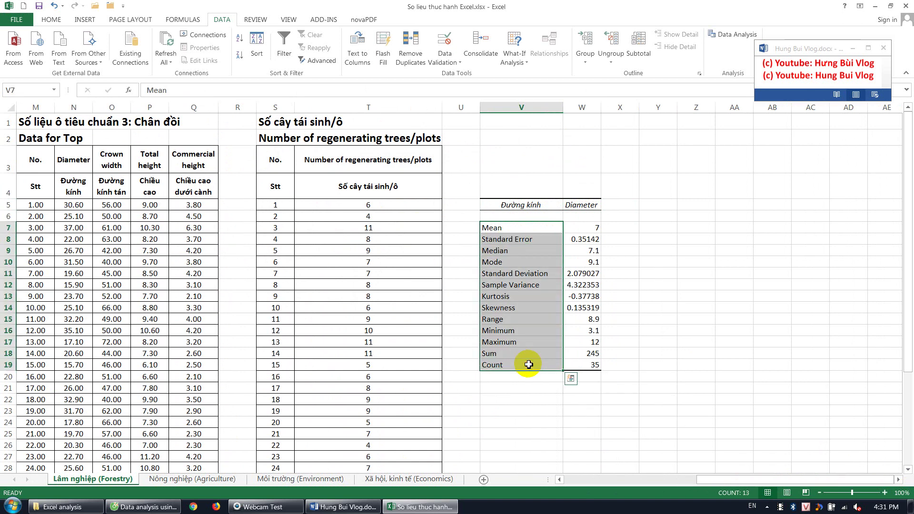
click(621, 296)
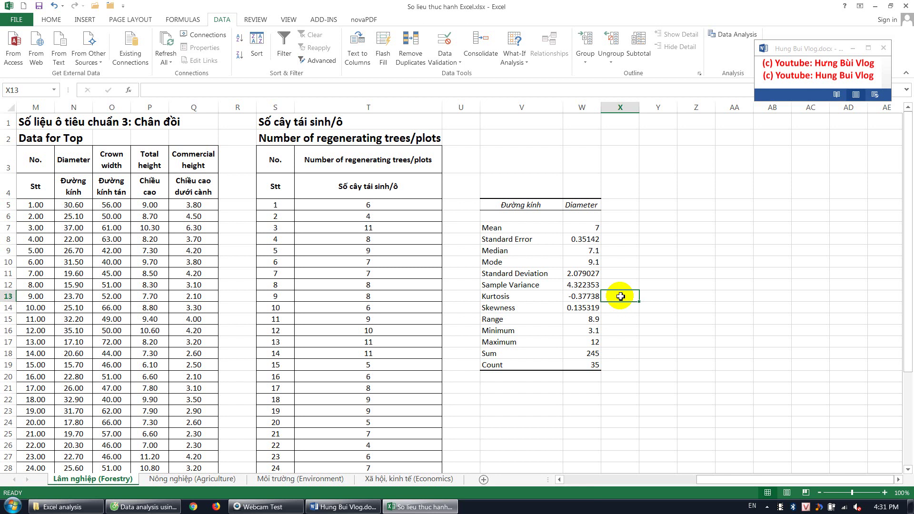
click(585, 229)
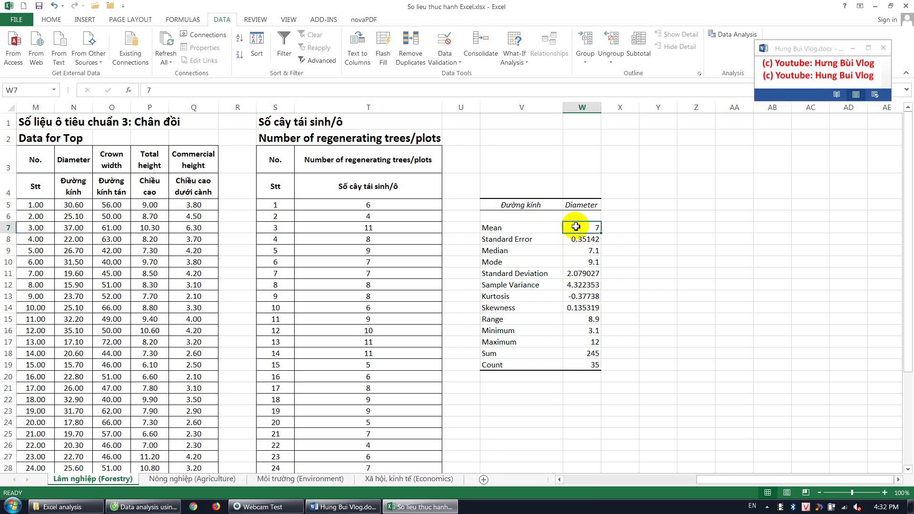
click(512, 225)
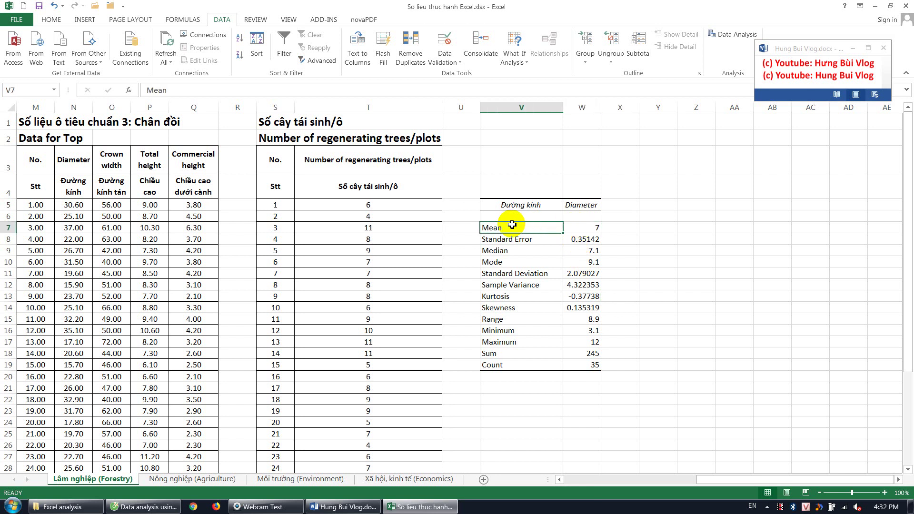
click(585, 228)
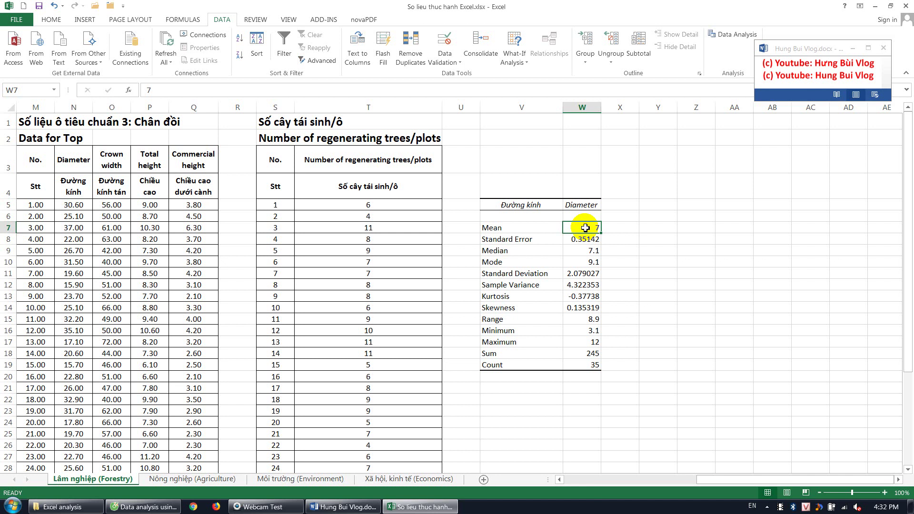
click(514, 230)
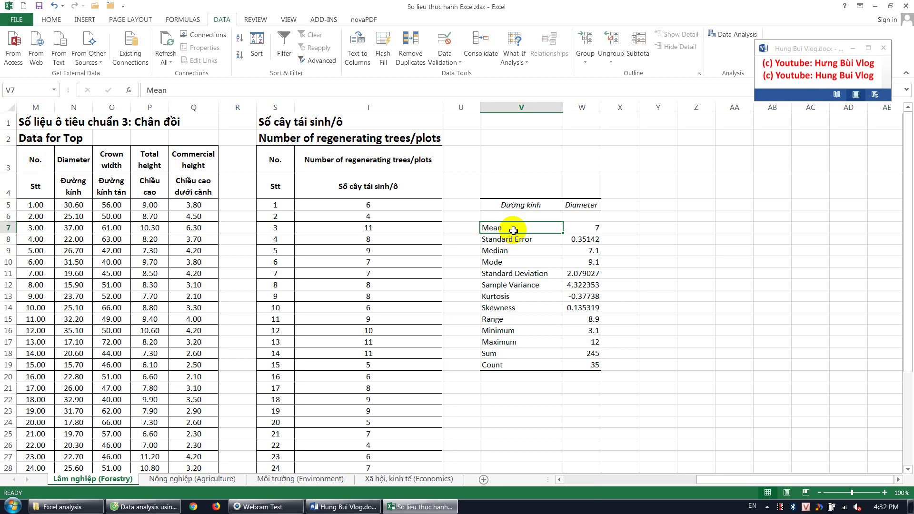
click(583, 229)
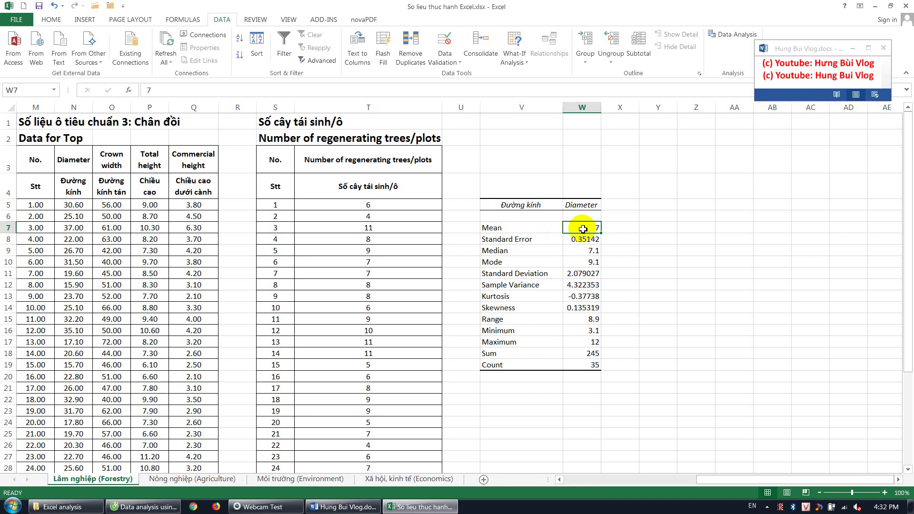
Step: Review the median, mode, standard deviation and sample variance of the diameter in the results table
click(578, 253)
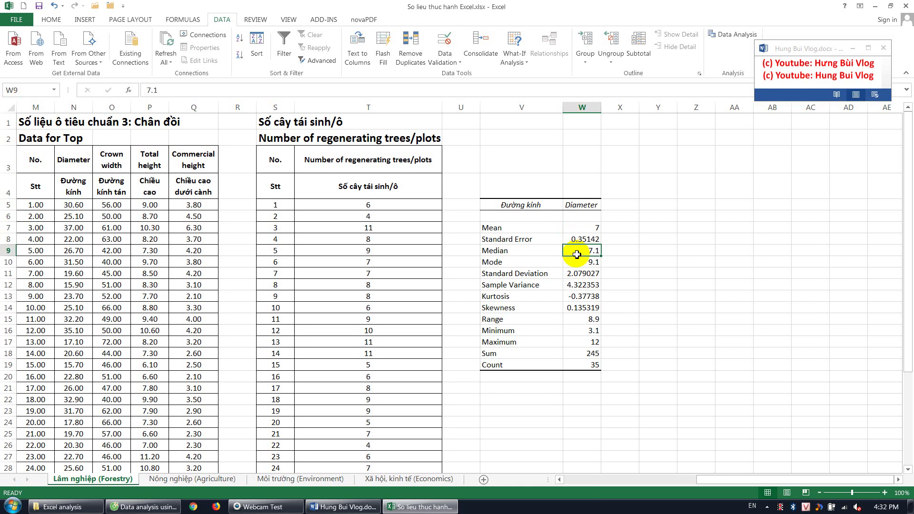
click(573, 266)
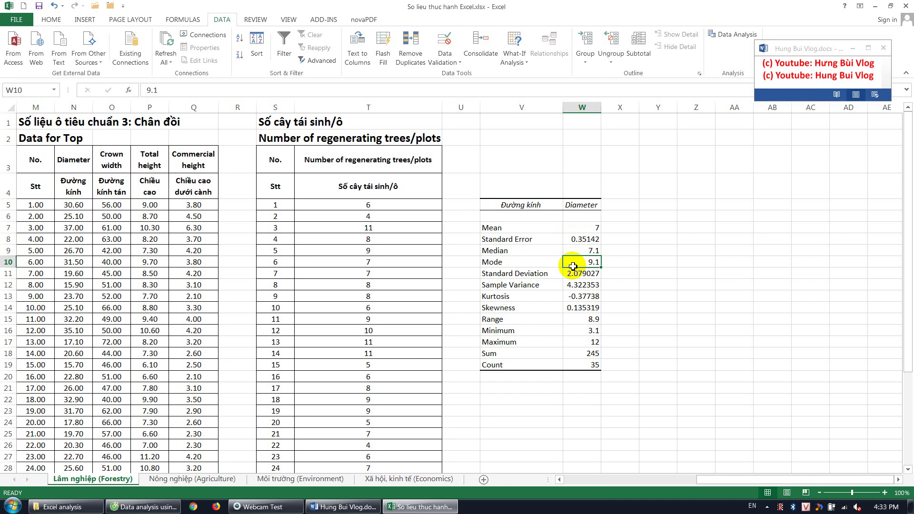
click(575, 278)
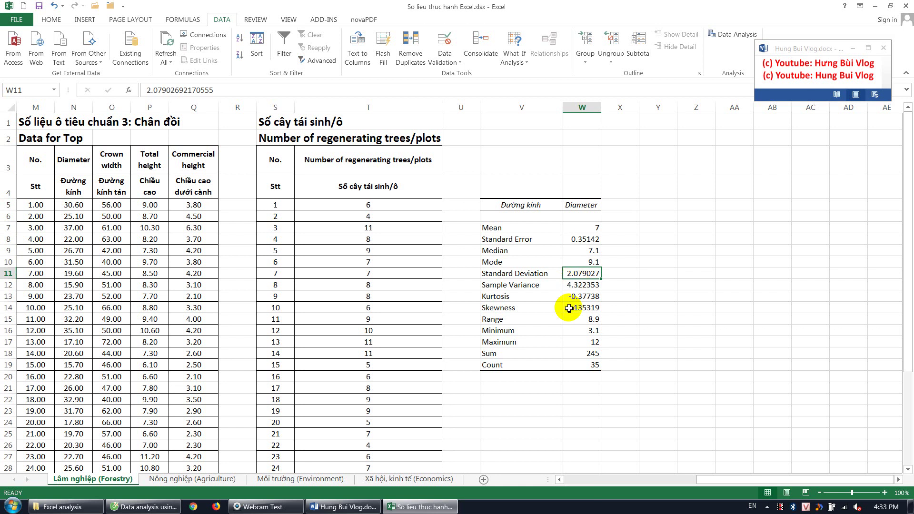
click(576, 286)
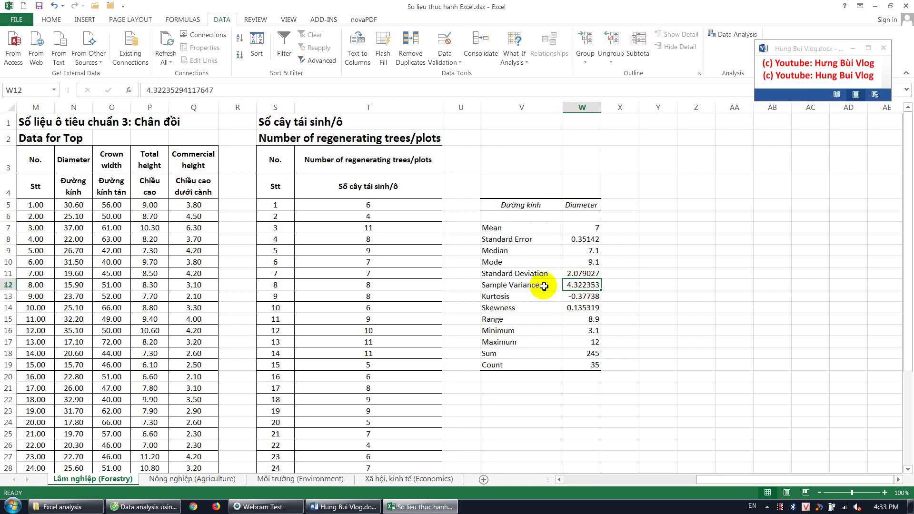
click(514, 274)
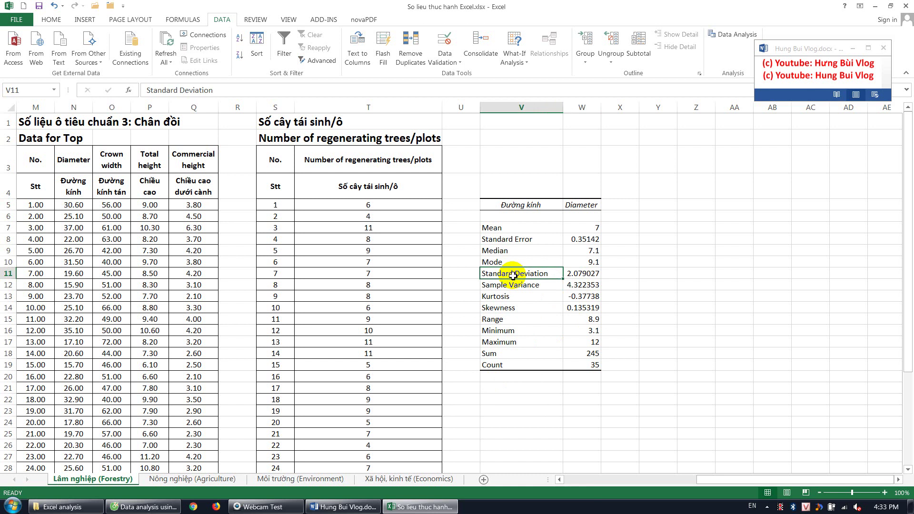
click(578, 274)
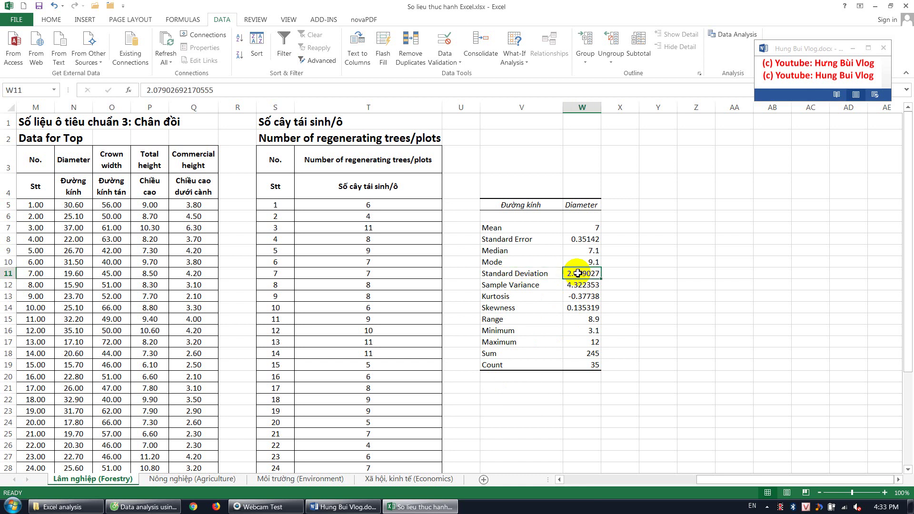
Step: Show the desktop with its icons and open Paint with a blank canvas
key(super+d)
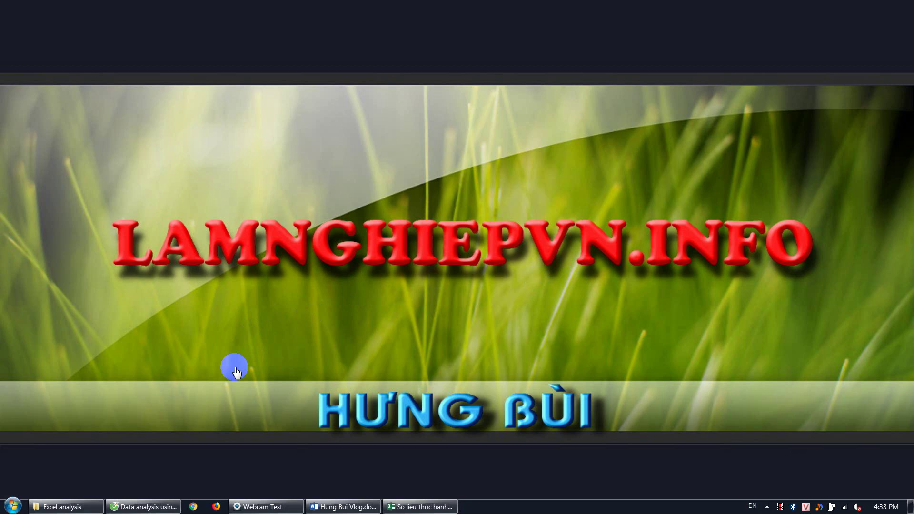
double_click(224, 385)
double_click(29, 350)
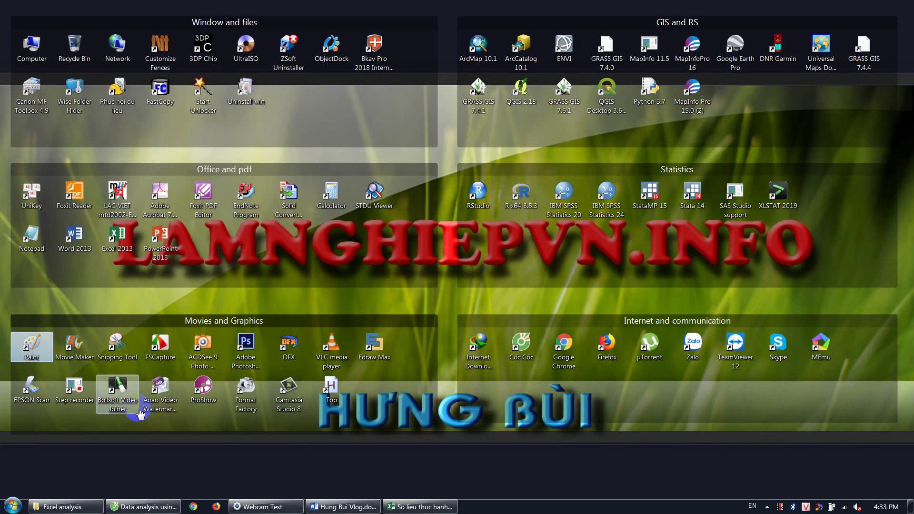
scroll(284, 259, up, 2)
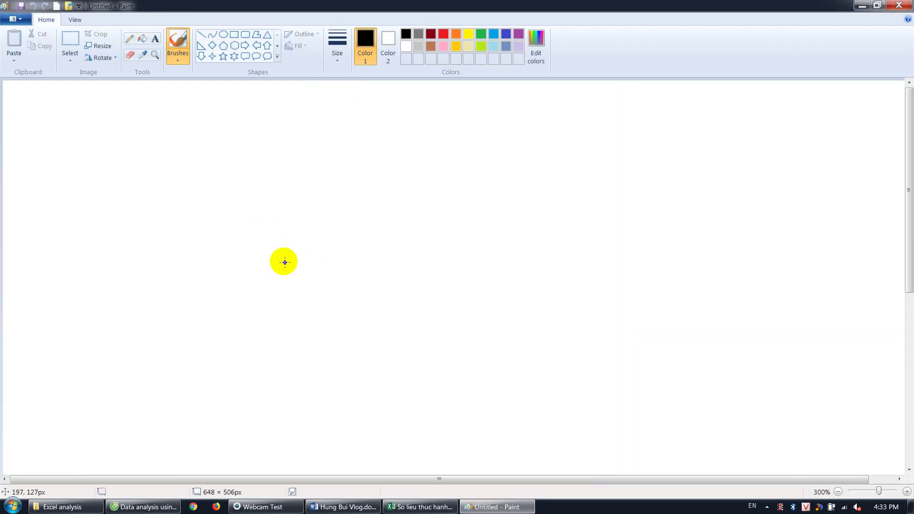
scroll(157, 247, down, 1)
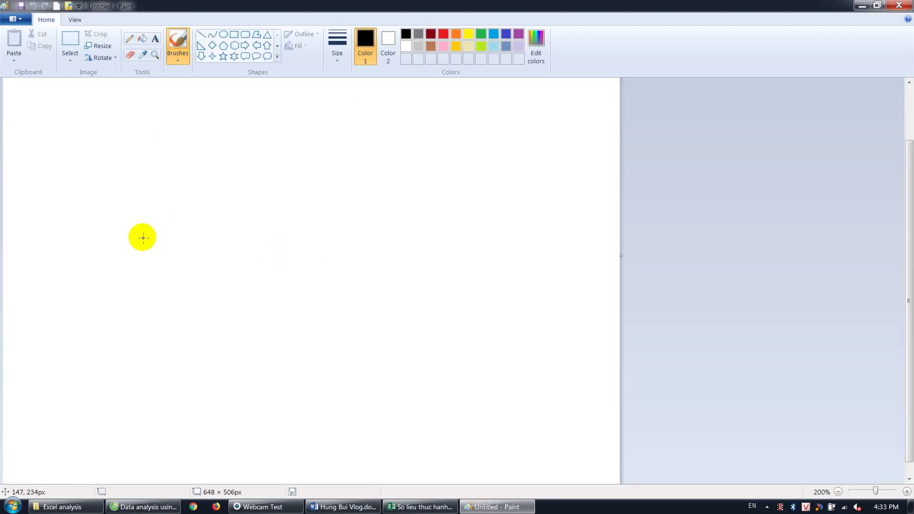
scroll(142, 236, down, 1)
scroll(141, 237, up, 1)
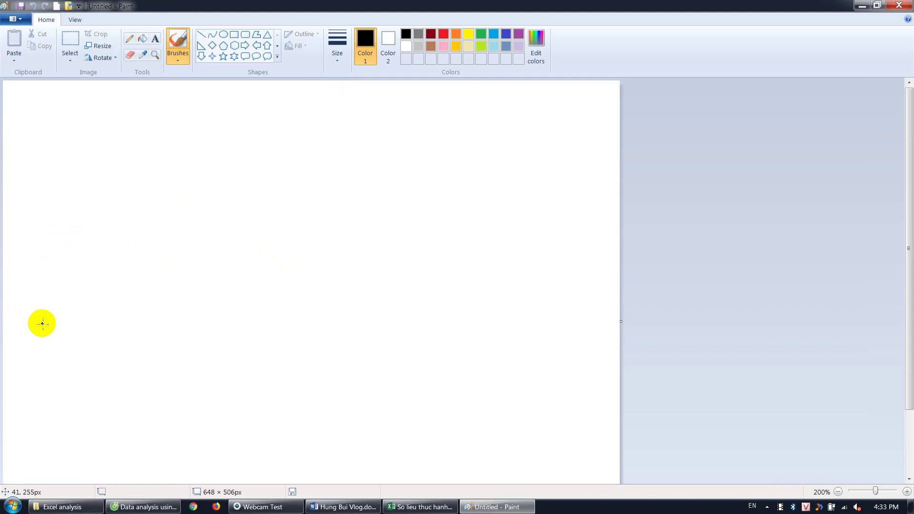
Step: Brush a letter A near the canvas's lower edge and eight vertical lines of similar height above it
mouse_move(87, 358)
mouse_down()
mouse_move(69, 399)
mouse_move(86, 359)
mouse_move(110, 401)
mouse_move(112, 387)
mouse_up()
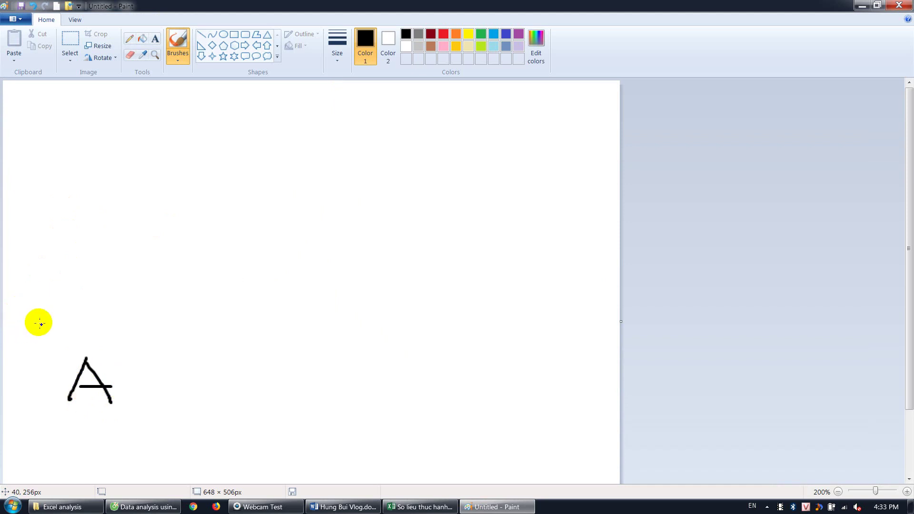
drag(27, 276, 27, 307)
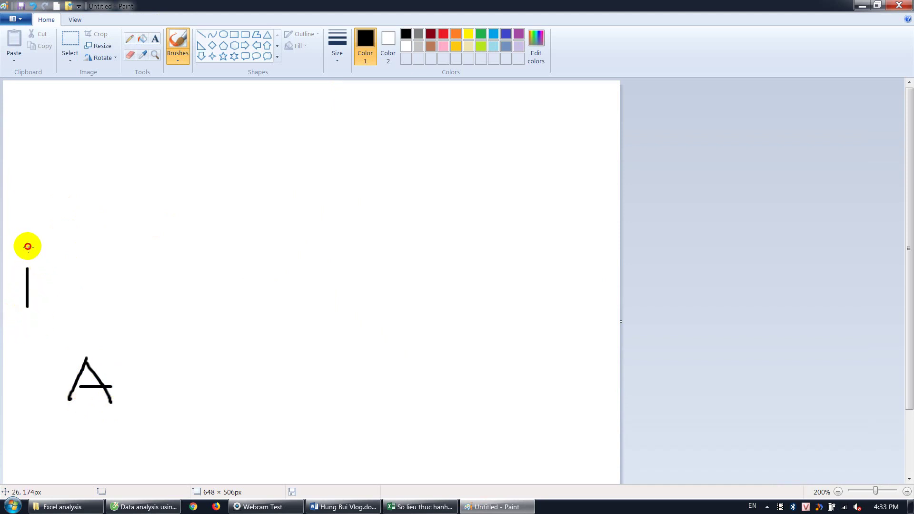
mouse_move(27, 245)
mouse_down()
mouse_move(28, 275)
mouse_move(44, 298)
mouse_up()
drag(74, 231, 74, 307)
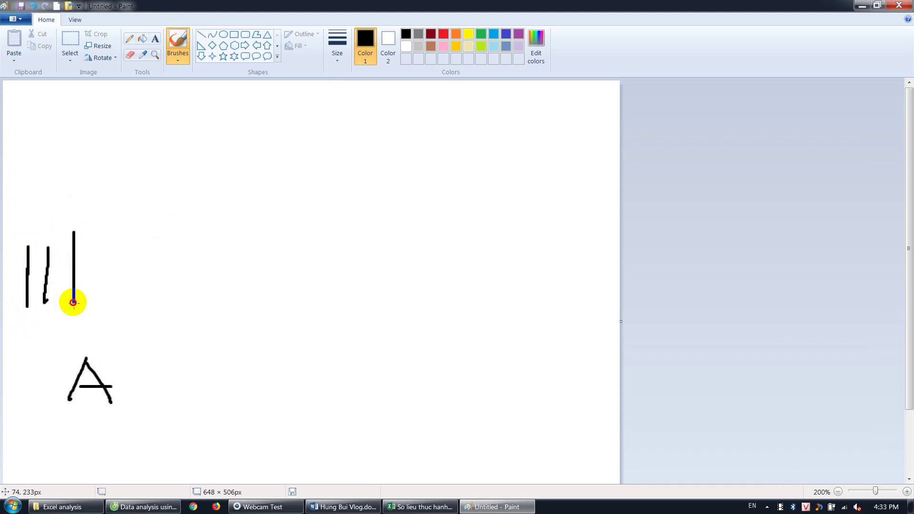
drag(99, 253, 103, 307)
drag(125, 235, 125, 311)
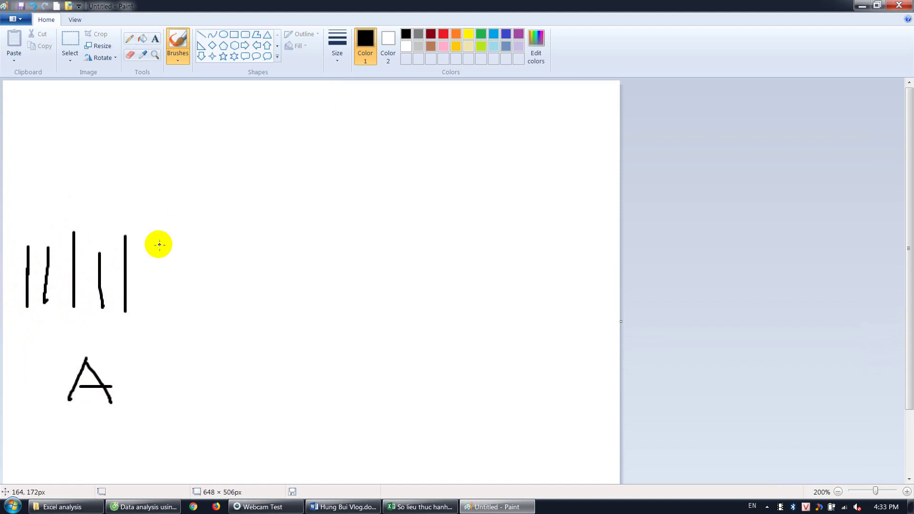
drag(157, 254, 153, 299)
drag(177, 227, 177, 310)
drag(194, 241, 193, 318)
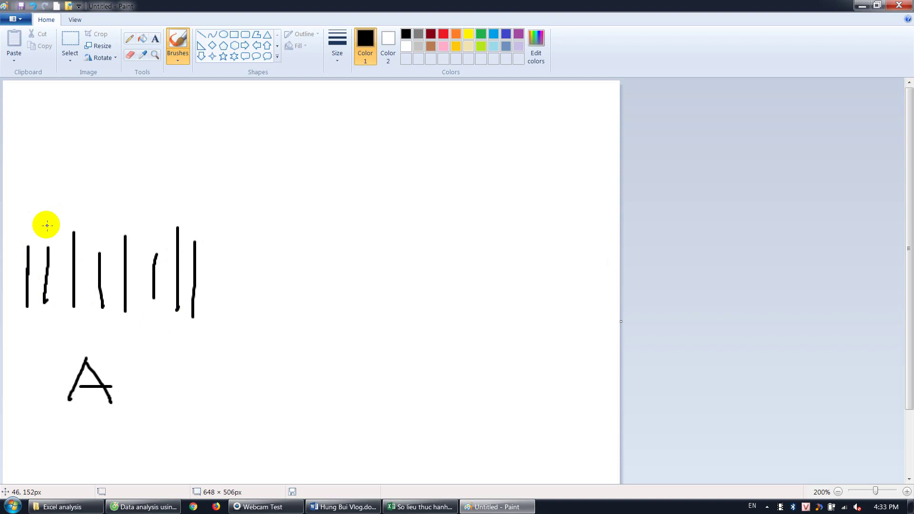
drag(74, 232, 73, 248)
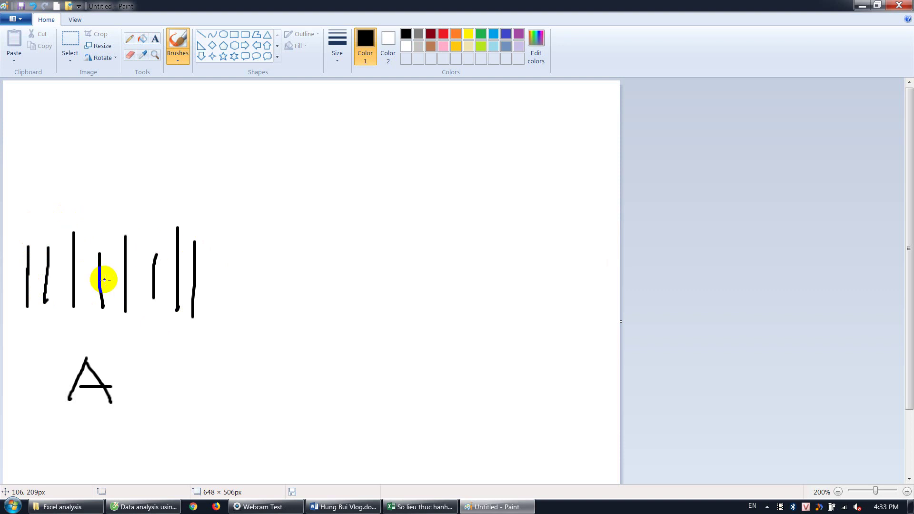
drag(105, 279, 105, 281)
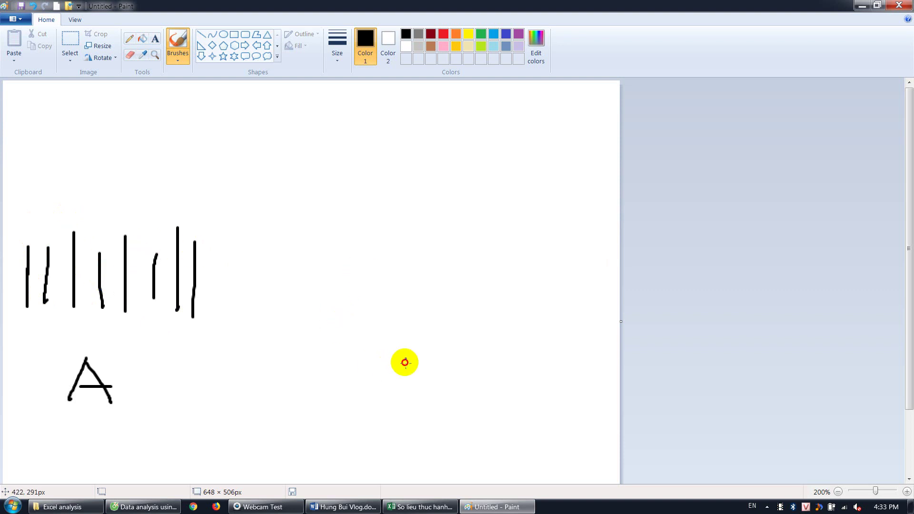
Step: Brush a letter B beside the A group and nine vertical lines of strongly differing heights above it
drag(405, 362, 404, 403)
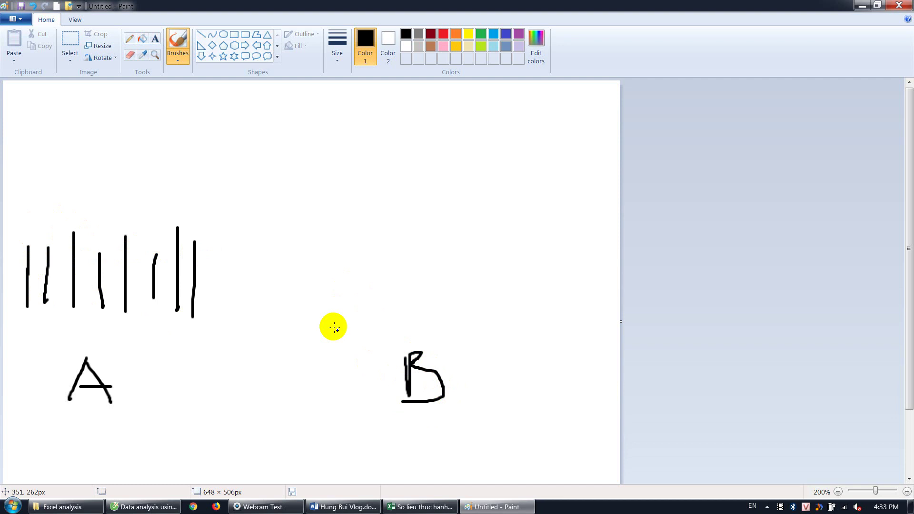
drag(327, 280, 322, 308)
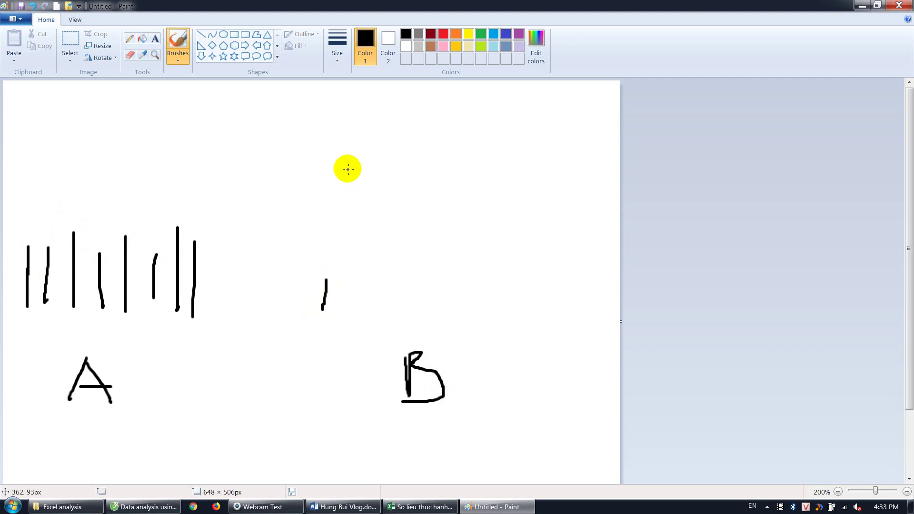
drag(348, 169, 342, 312)
drag(364, 250, 363, 300)
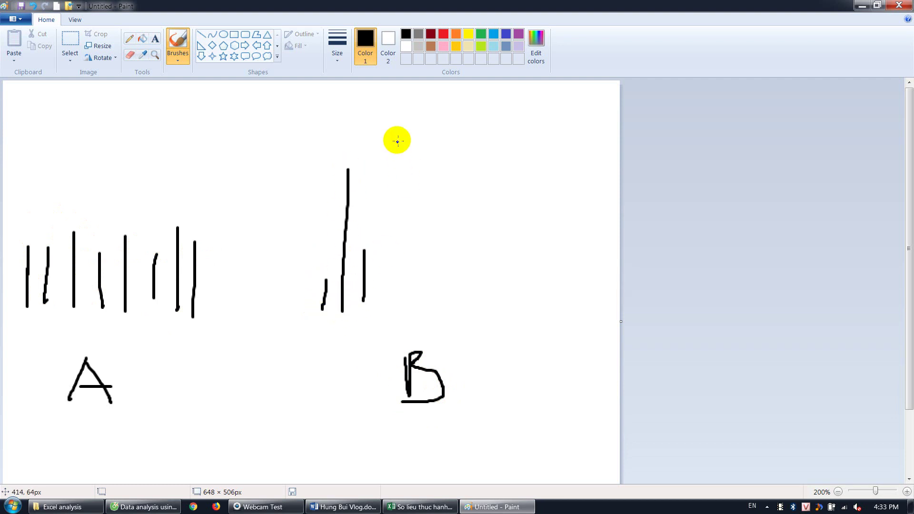
mouse_move(398, 141)
mouse_down()
mouse_move(391, 303)
mouse_move(408, 309)
mouse_up()
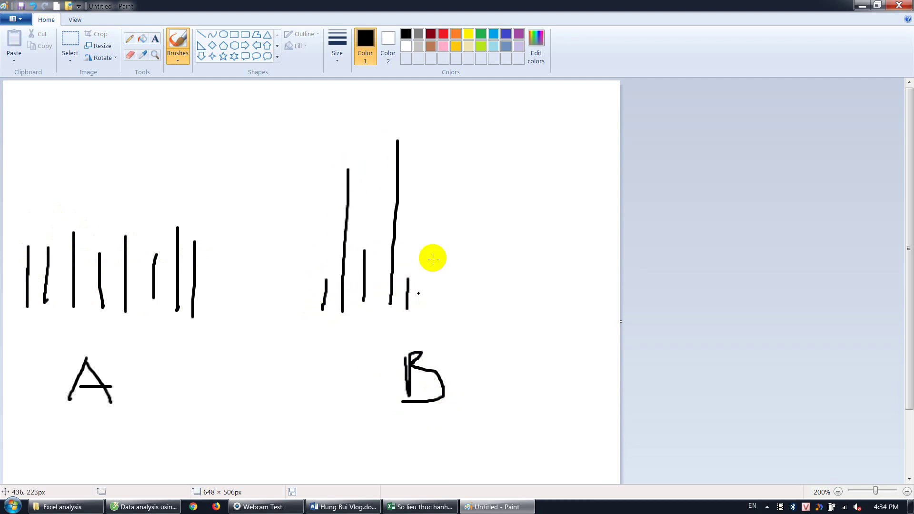
drag(453, 127, 449, 309)
drag(470, 275, 467, 320)
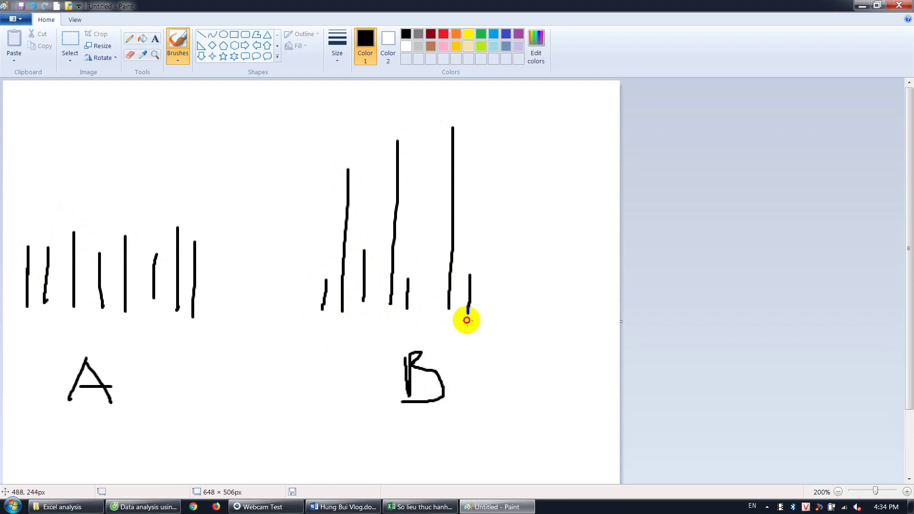
drag(485, 214, 486, 307)
drag(508, 265, 509, 312)
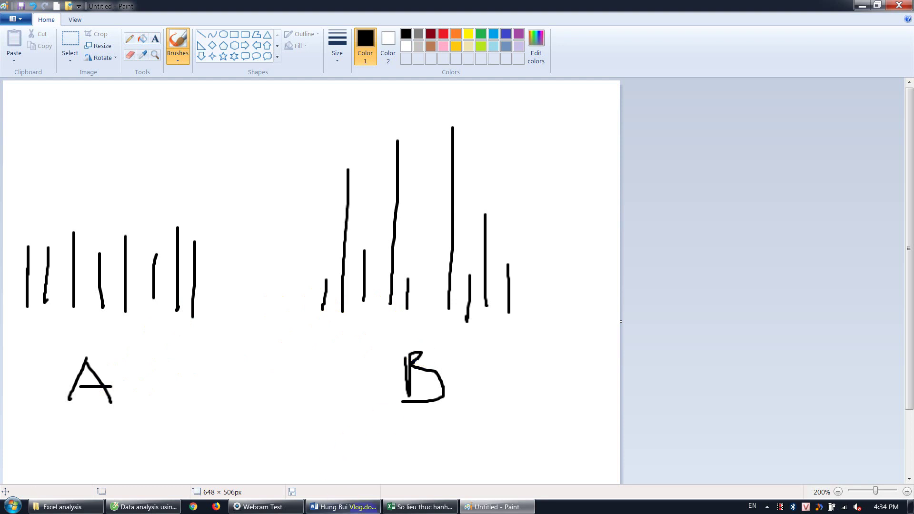
Step: Switch to the Excel workbook and examine the kurtosis value in the diameter results table
click(422, 507)
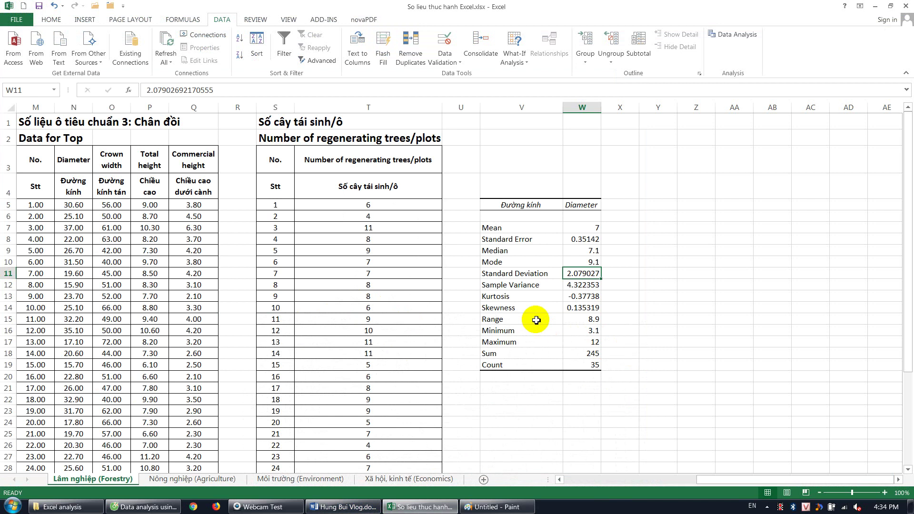
click(575, 299)
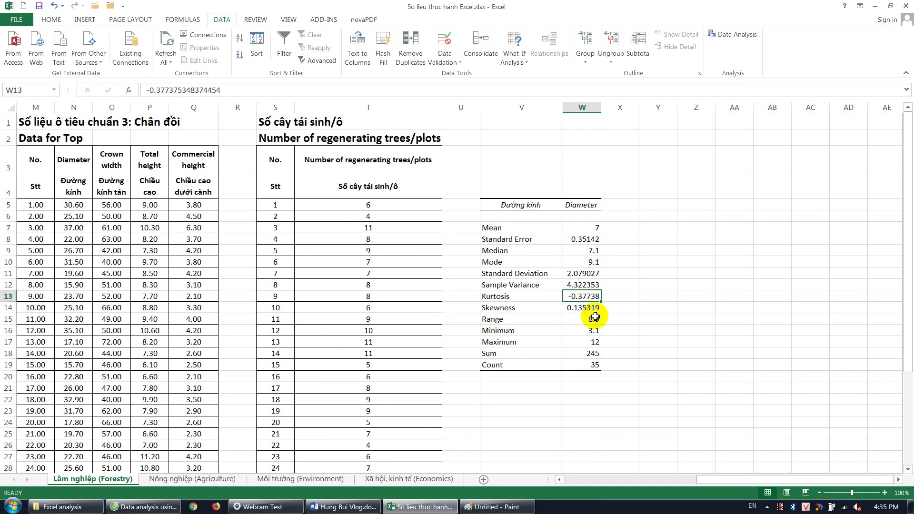
Step: Switch to Paint, clear the whole canvas and reactivate the brush
click(497, 507)
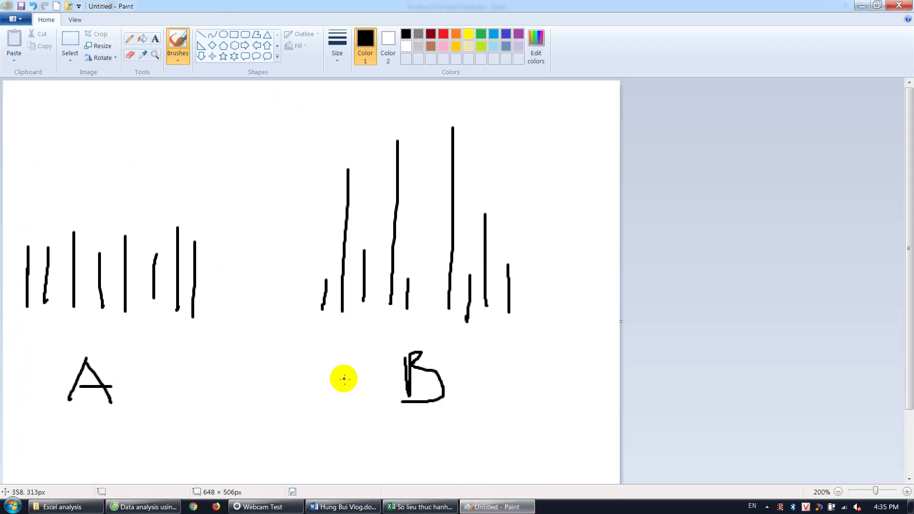
key(ctrl+a)
key(Delete)
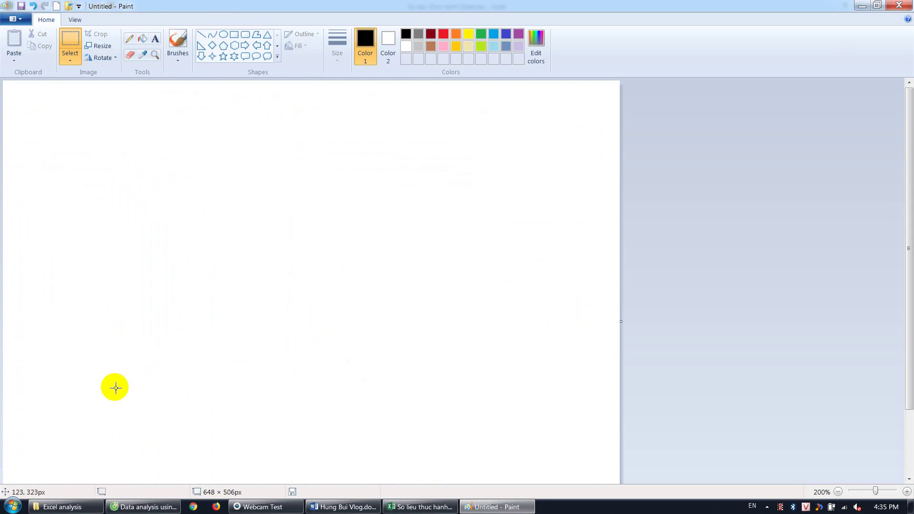
drag(89, 395, 367, 400)
click(176, 48)
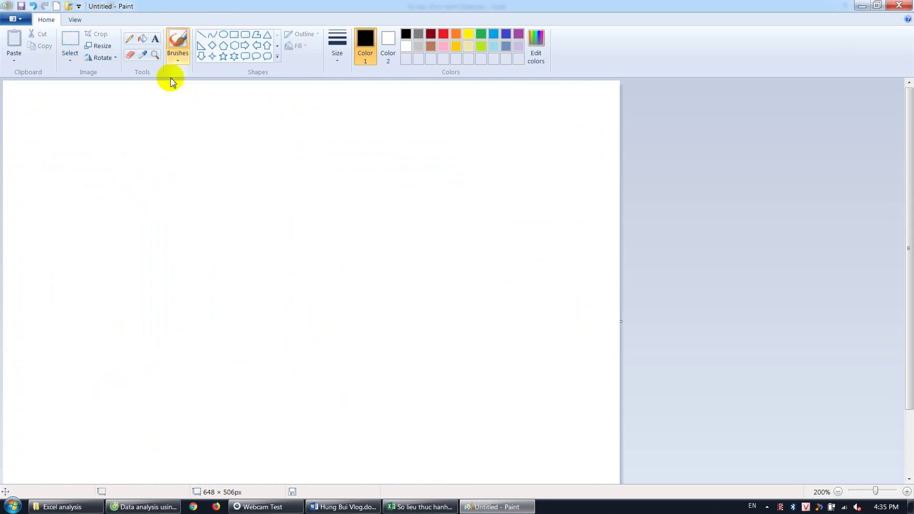
Step: Brush a horizontal arrow axis with a symmetrical bell curve above it, labelled K = 0
mouse_move(71, 395)
mouse_down()
mouse_move(567, 400)
mouse_move(537, 416)
mouse_up()
mouse_move(80, 376)
mouse_down()
mouse_move(116, 374)
mouse_move(186, 316)
mouse_move(241, 225)
mouse_move(327, 207)
mouse_move(386, 298)
mouse_move(451, 363)
mouse_move(494, 379)
mouse_up()
drag(422, 249, 425, 274)
mouse_move(438, 249)
mouse_down()
mouse_move(431, 255)
mouse_move(443, 269)
mouse_up()
mouse_move(451, 259)
mouse_down()
mouse_move(461, 258)
mouse_move(453, 269)
mouse_move(491, 266)
mouse_move(482, 251)
mouse_up()
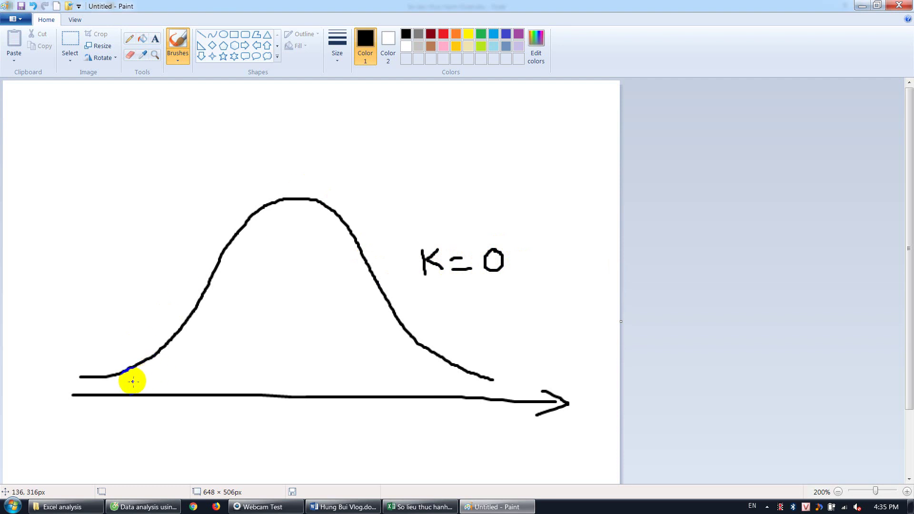
Step: Add a tall narrow curve labelled K > 0 and a low flat curve labelled K < 0 over the bell curve
mouse_move(130, 383)
mouse_down()
mouse_move(210, 353)
mouse_move(253, 280)
mouse_move(286, 127)
mouse_move(310, 130)
mouse_move(344, 300)
mouse_move(388, 363)
mouse_move(414, 374)
mouse_up()
mouse_move(373, 119)
mouse_down()
mouse_move(374, 150)
mouse_move(386, 138)
mouse_move(393, 145)
mouse_up()
mouse_move(410, 120)
mouse_down()
mouse_move(422, 128)
mouse_move(418, 146)
mouse_up()
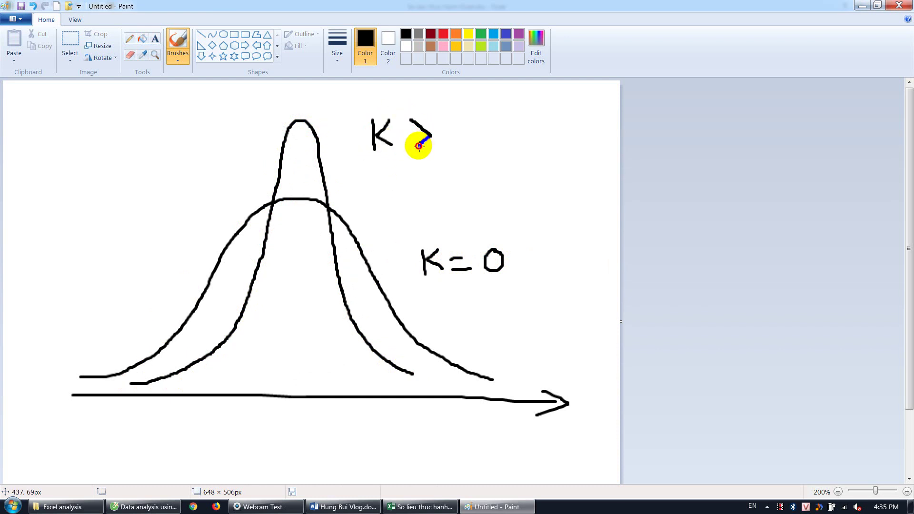
mouse_move(460, 125)
mouse_down()
mouse_move(443, 131)
mouse_move(471, 127)
mouse_up()
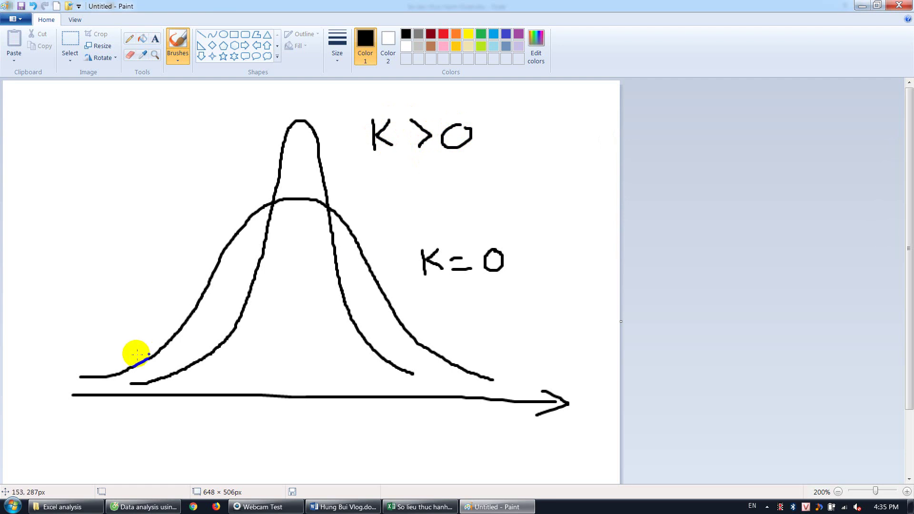
mouse_move(61, 358)
mouse_down()
mouse_move(239, 293)
mouse_move(327, 288)
mouse_move(508, 347)
mouse_up()
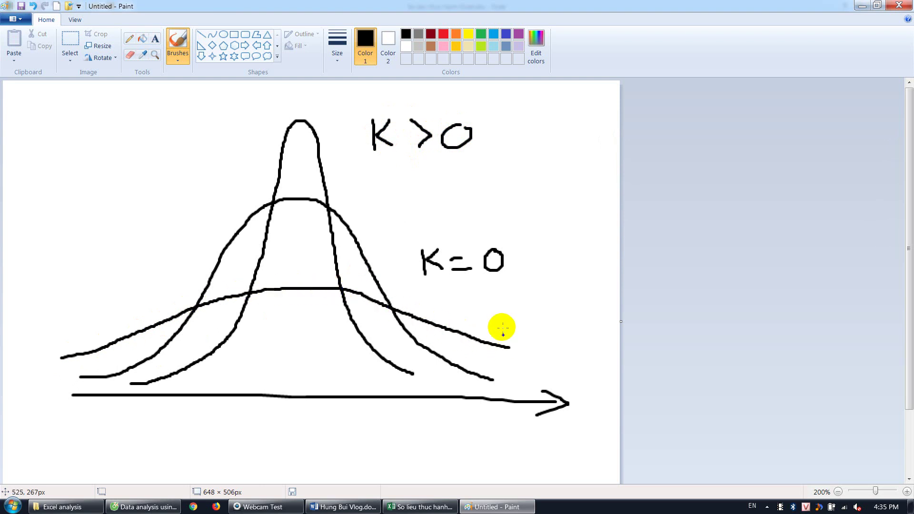
mouse_move(498, 316)
mouse_down()
mouse_move(500, 338)
mouse_move(529, 322)
mouse_move(548, 339)
mouse_move(570, 337)
mouse_move(574, 312)
mouse_up()
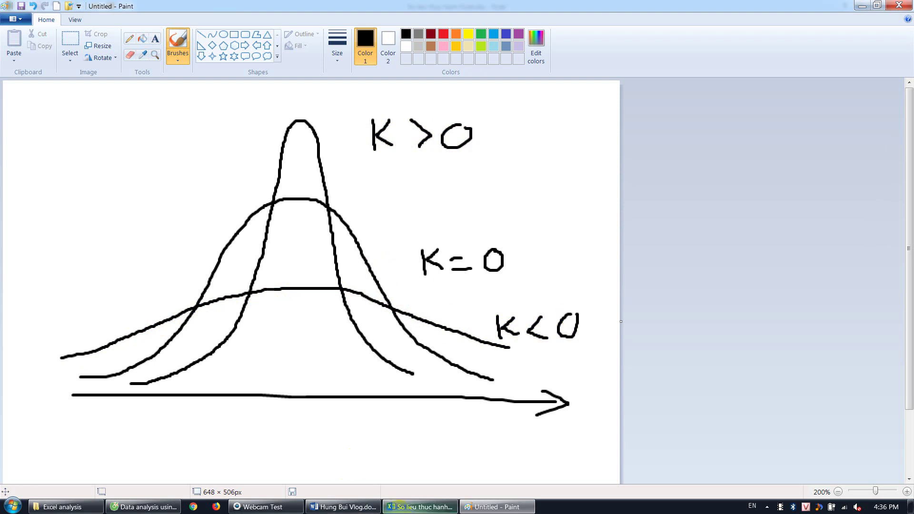
Step: Compare the kurtosis value in the Excel results table with the Paint curves, and examine the skewness value in W14
click(421, 507)
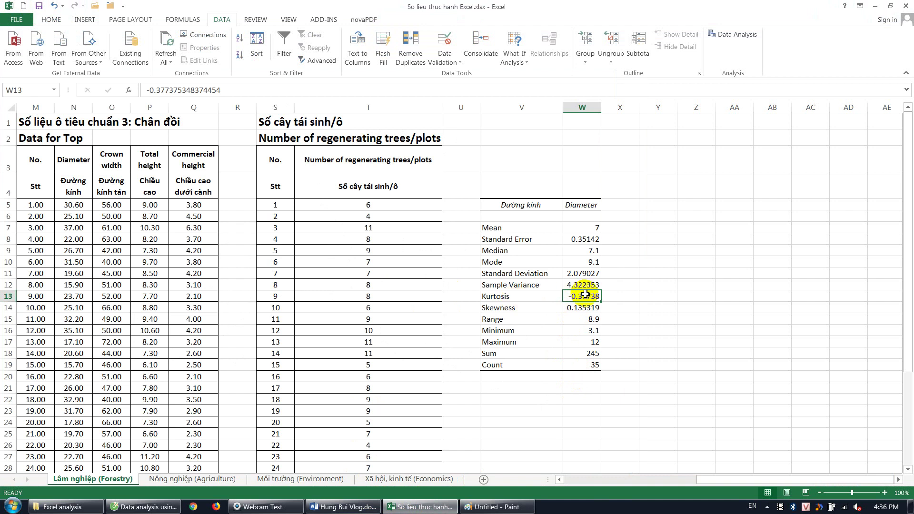
click(497, 507)
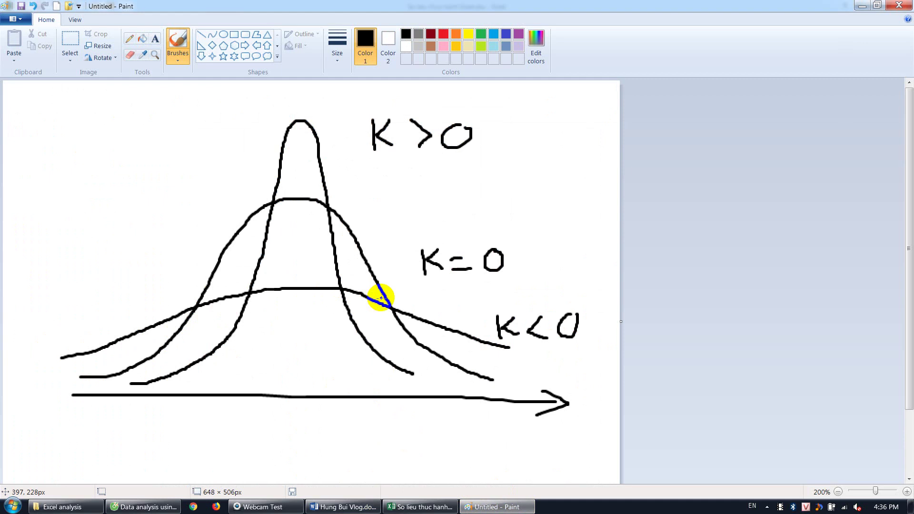
click(422, 507)
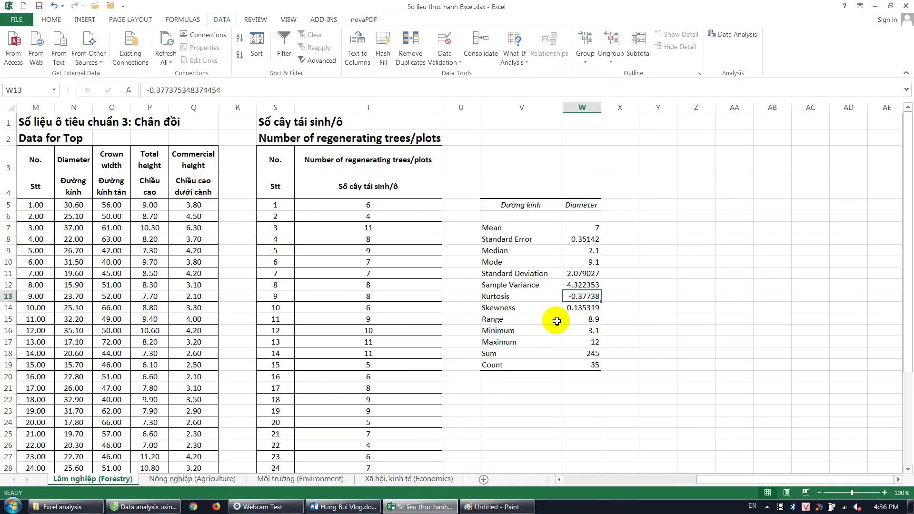
click(585, 321)
click(576, 310)
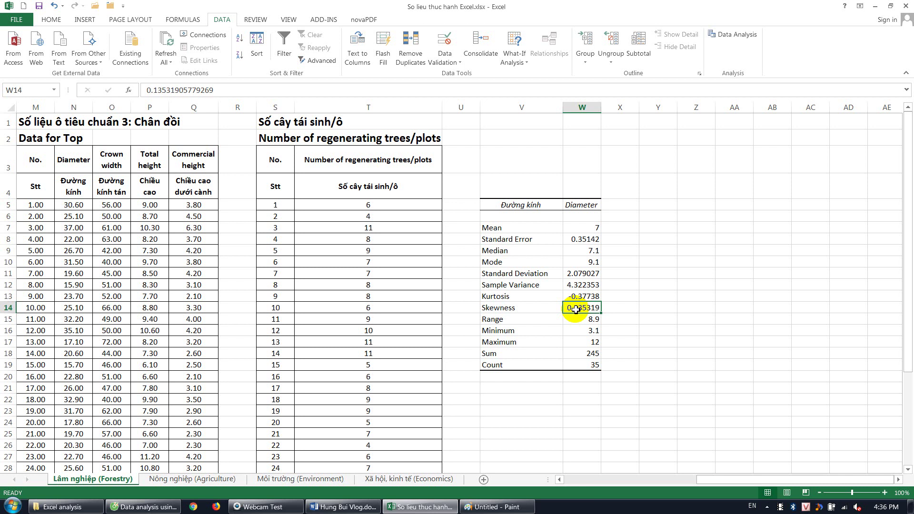
Step: Return to Paint, erase the kurtosis sketch from the canvas and reactivate the brush
click(498, 507)
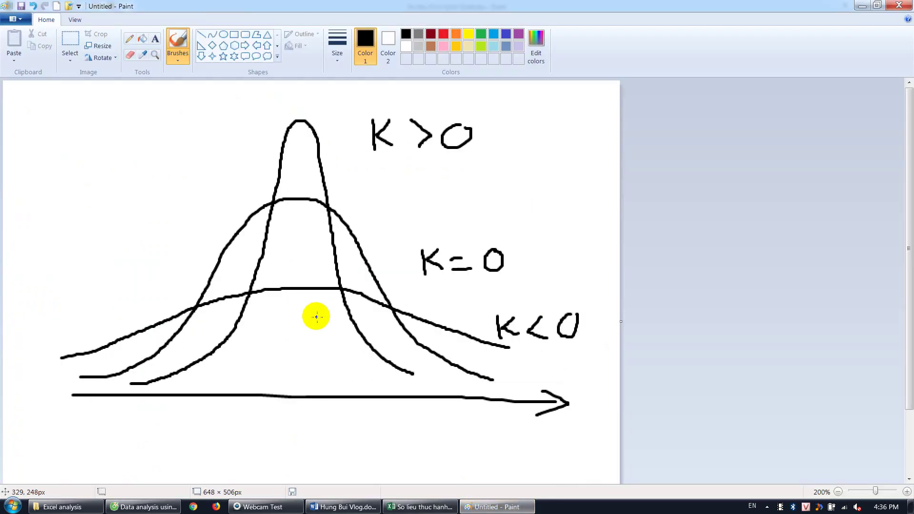
key(ctrl+a)
key(Delete)
drag(83, 387, 171, 386)
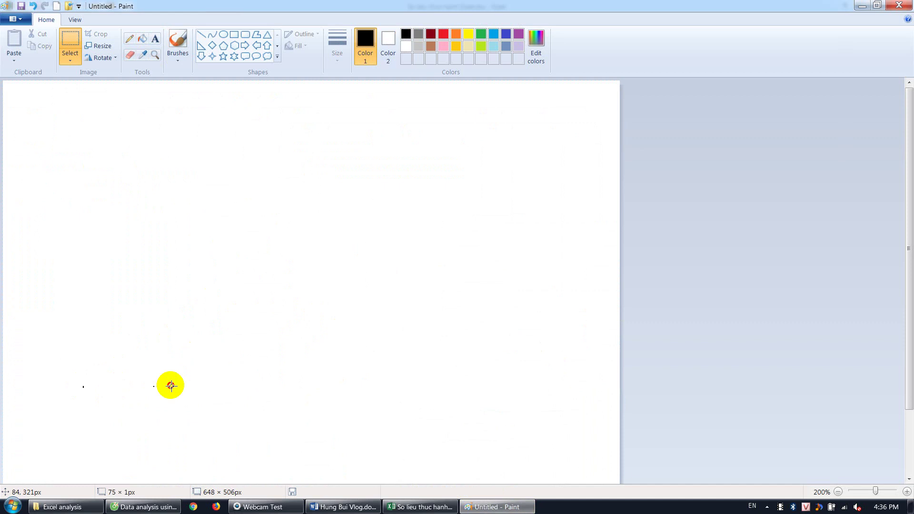
click(178, 45)
Step: Brush a new horizontal arrow axis and a symmetrical bell curve labelled S = 0
mouse_move(62, 396)
mouse_down()
mouse_move(582, 386)
mouse_move(567, 402)
mouse_up()
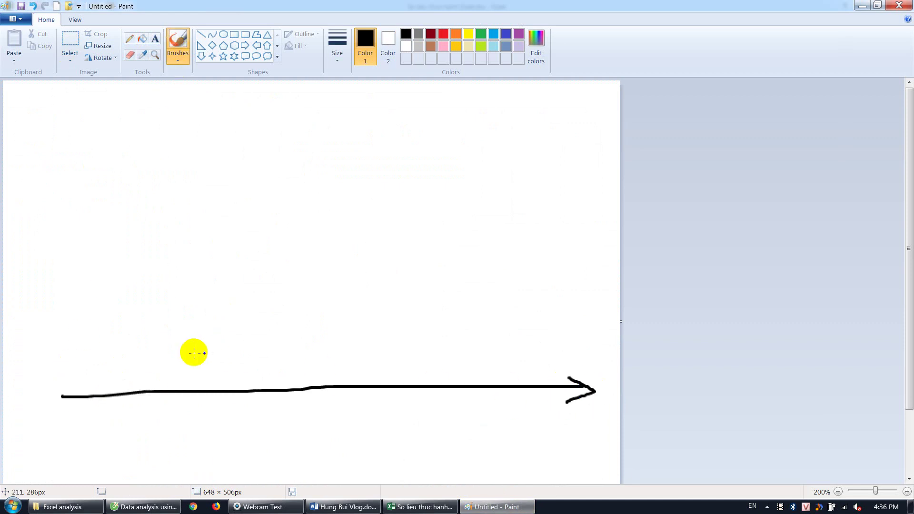
mouse_move(74, 377)
mouse_down()
mouse_move(168, 345)
mouse_move(249, 216)
mouse_move(327, 171)
mouse_move(398, 245)
mouse_move(453, 327)
mouse_move(539, 370)
mouse_up()
mouse_move(442, 191)
mouse_down()
mouse_move(432, 206)
mouse_move(438, 226)
mouse_move(474, 207)
mouse_move(472, 220)
mouse_up()
drag(496, 206, 498, 210)
drag(498, 206, 489, 204)
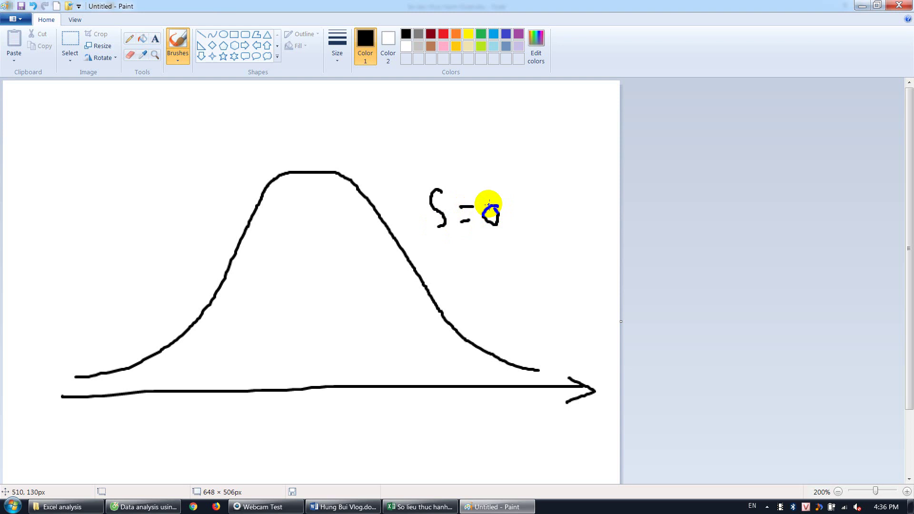
drag(489, 205, 489, 205)
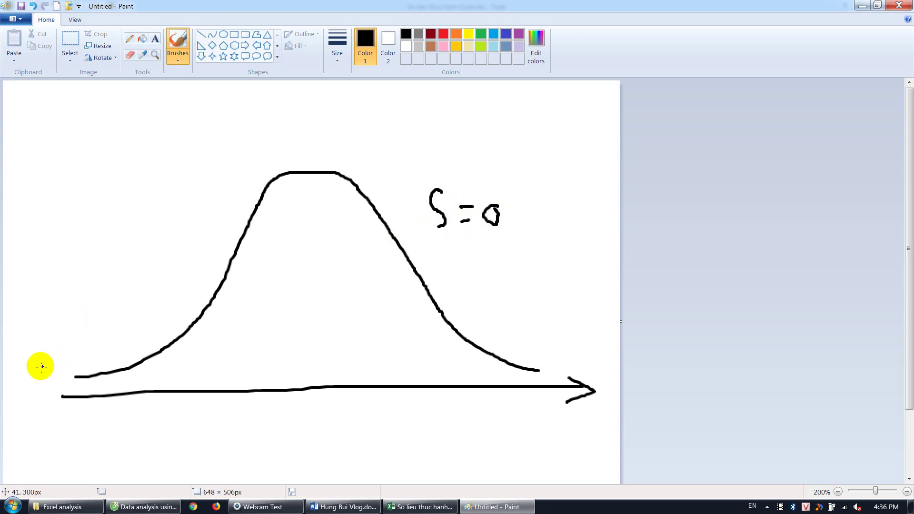
Step: Add a right-skewed curve labelled S > 0, with short tick marks on its peak and at the middle of the axis
mouse_move(32, 371)
mouse_down()
mouse_move(82, 306)
mouse_move(139, 186)
mouse_move(214, 178)
mouse_up()
mouse_move(281, 221)
mouse_down()
mouse_move(380, 286)
mouse_move(544, 343)
mouse_up()
mouse_move(181, 119)
mouse_down()
mouse_move(164, 123)
mouse_move(176, 139)
mouse_move(166, 151)
mouse_move(202, 131)
mouse_move(195, 145)
mouse_move(225, 137)
mouse_move(230, 125)
mouse_up()
drag(164, 176, 179, 177)
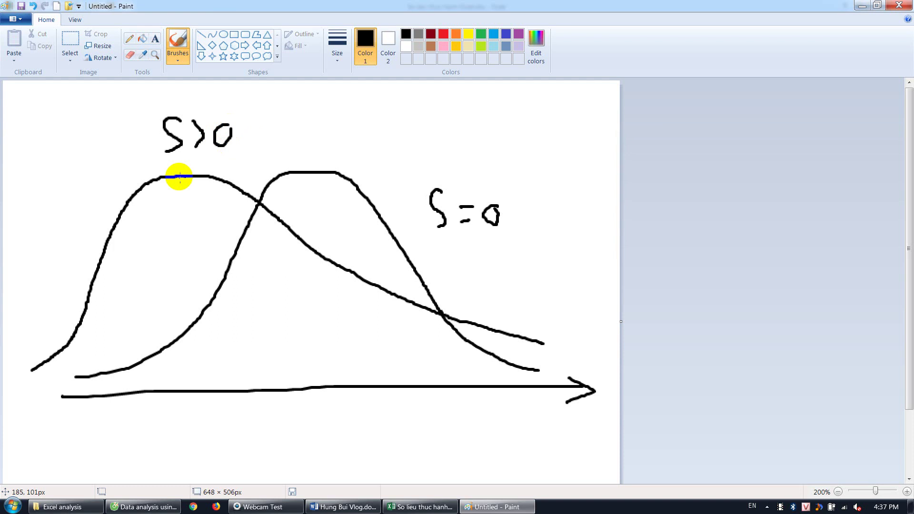
mouse_move(180, 177)
mouse_down()
mouse_move(179, 167)
mouse_move(180, 184)
mouse_up()
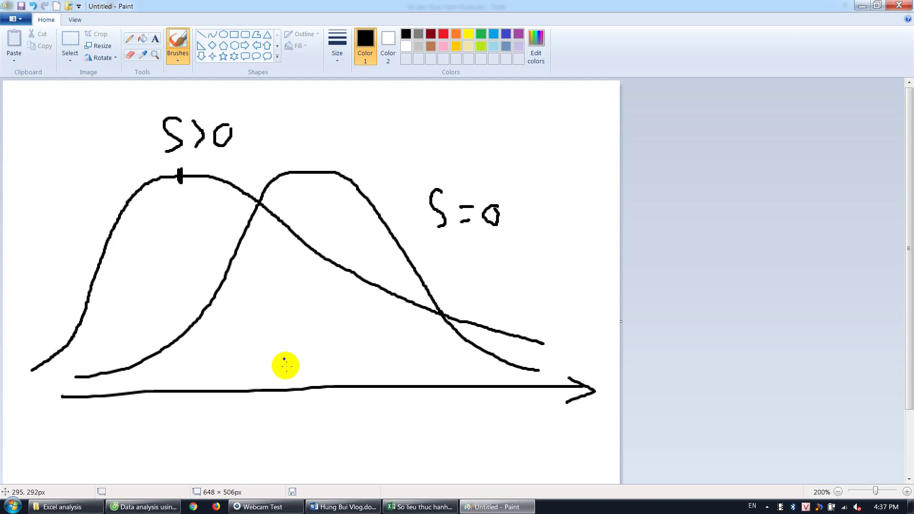
drag(320, 381, 319, 388)
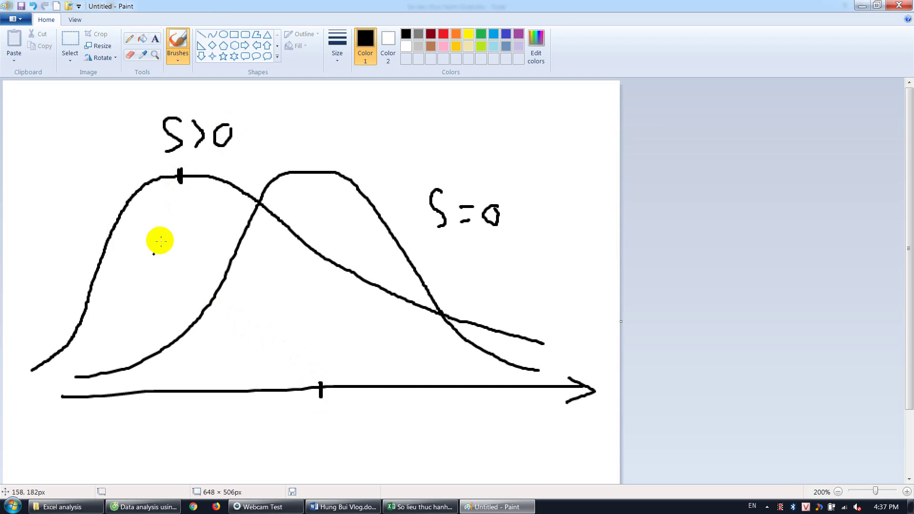
Step: Brush a left-skewed curve labelled S < 0 across the axis, with a short tick mark on its peak
mouse_move(25, 383)
mouse_down()
mouse_move(136, 359)
mouse_move(265, 309)
mouse_move(394, 183)
mouse_move(461, 179)
mouse_move(535, 280)
mouse_move(559, 353)
mouse_move(571, 361)
mouse_up()
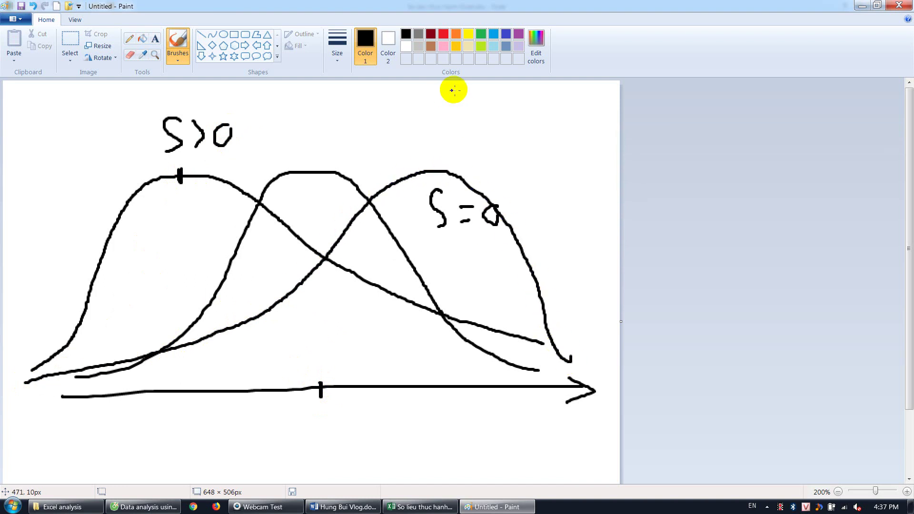
drag(456, 89, 437, 139)
mouse_move(510, 108)
mouse_down()
mouse_move(496, 124)
mouse_move(506, 146)
mouse_up()
mouse_move(525, 114)
mouse_down()
mouse_move(522, 128)
mouse_move(541, 133)
mouse_move(524, 114)
mouse_move(520, 125)
mouse_up()
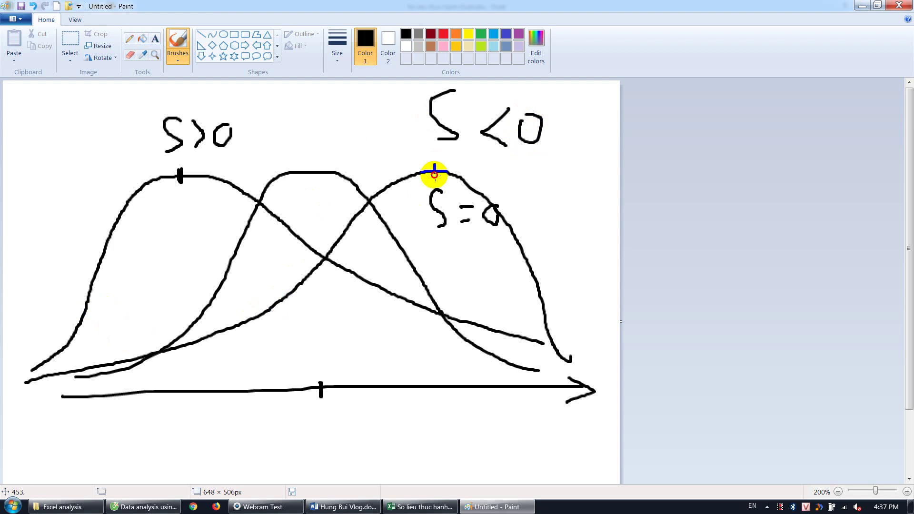
click(435, 170)
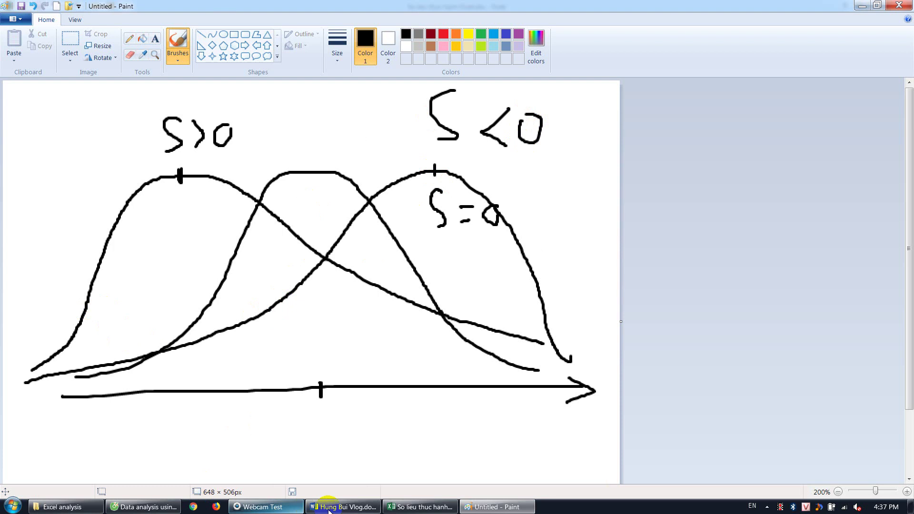
Step: Switch to the Excel results table and compare its skewness value with the skewed curves in Paint
click(414, 507)
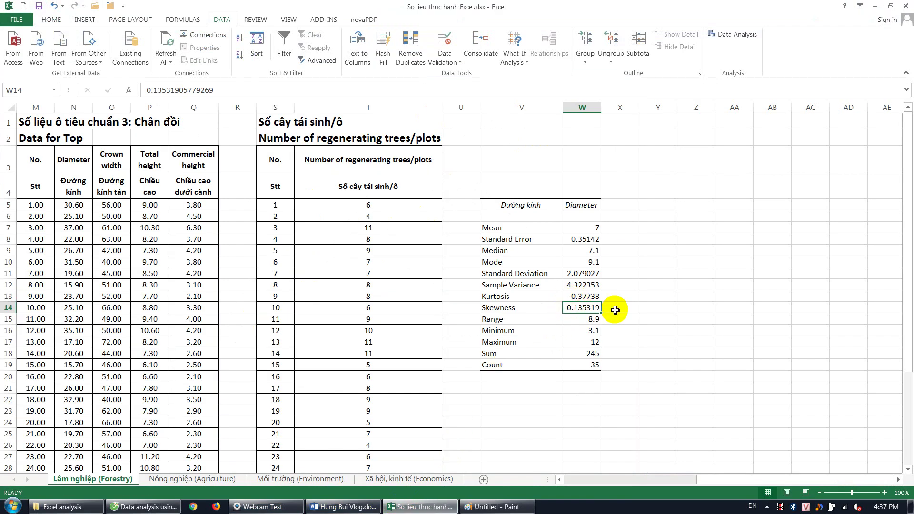
key(alt+Tab)
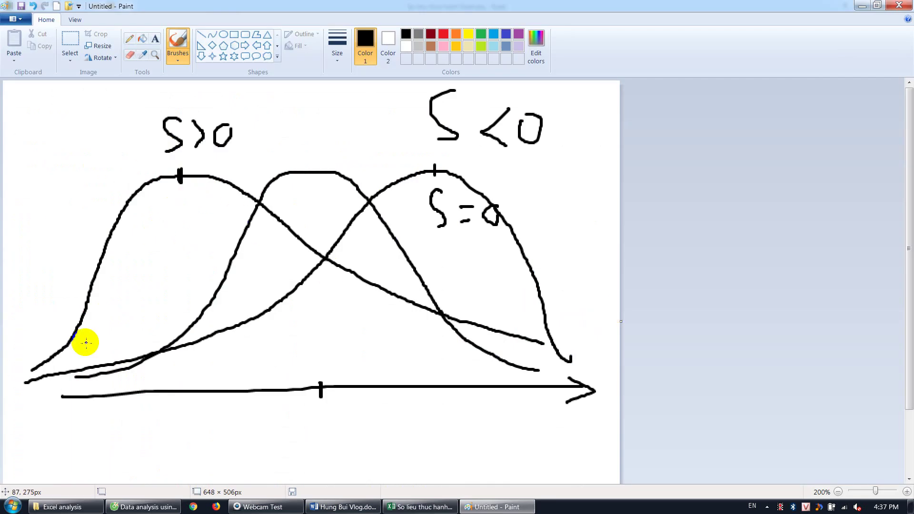
key(alt+Tab)
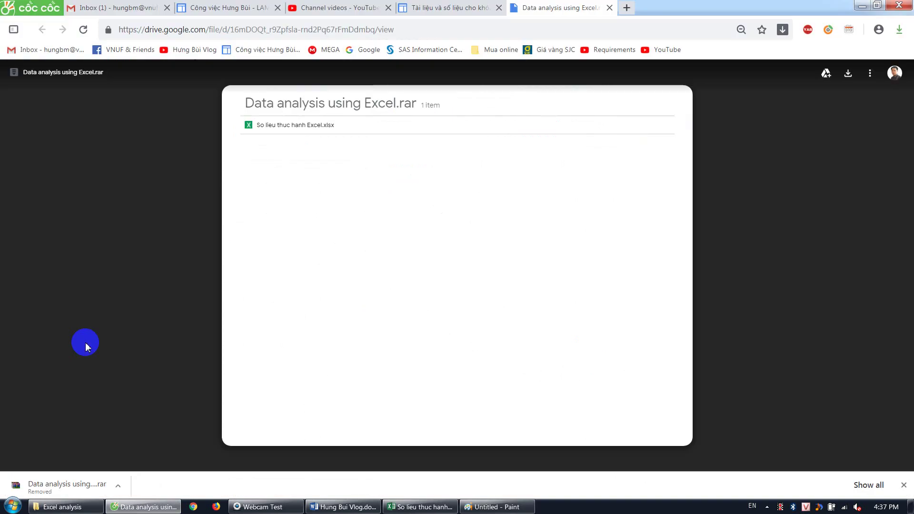
click(410, 506)
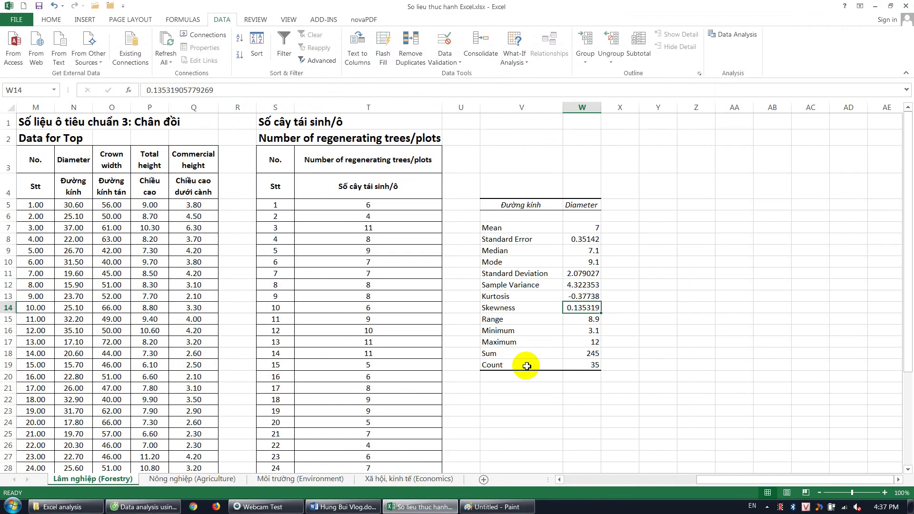
Step: Examine the range, minimum, maximum and count values in W15, W16, W17 and W19 of the results table
click(578, 322)
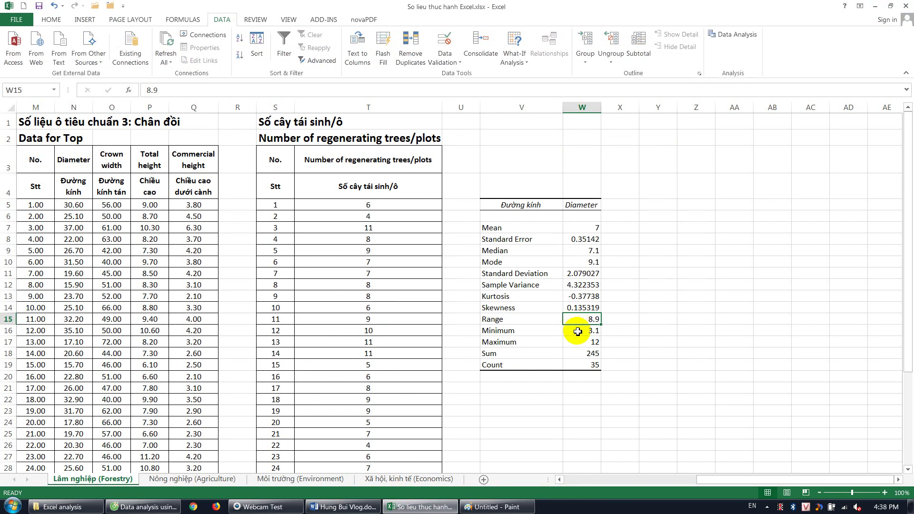
click(579, 330)
click(581, 345)
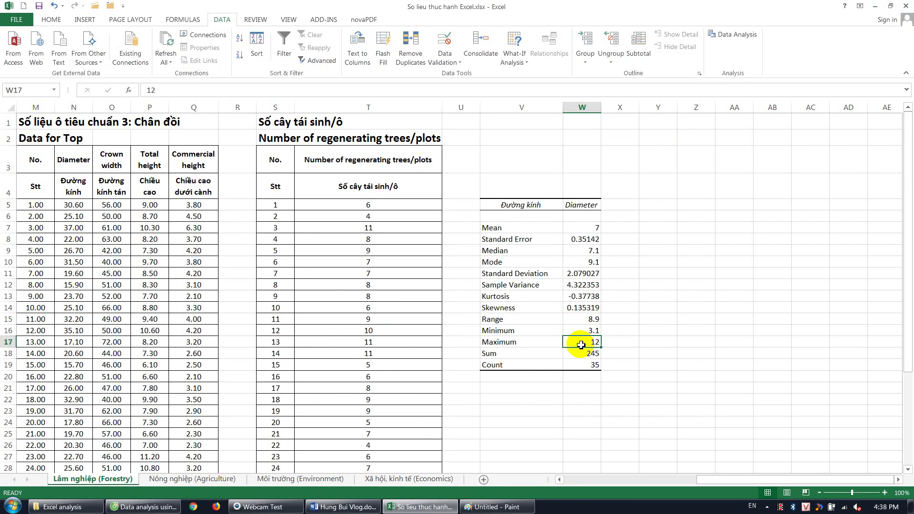
click(537, 331)
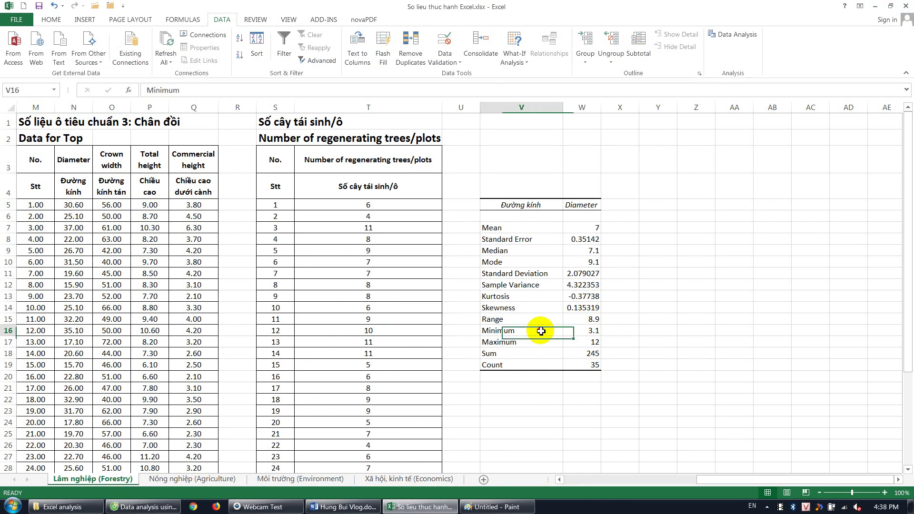
click(581, 331)
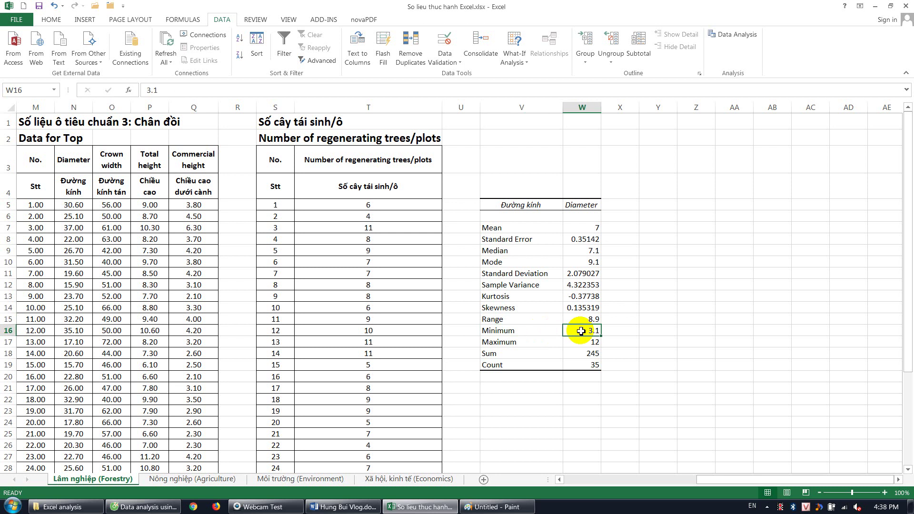
click(581, 346)
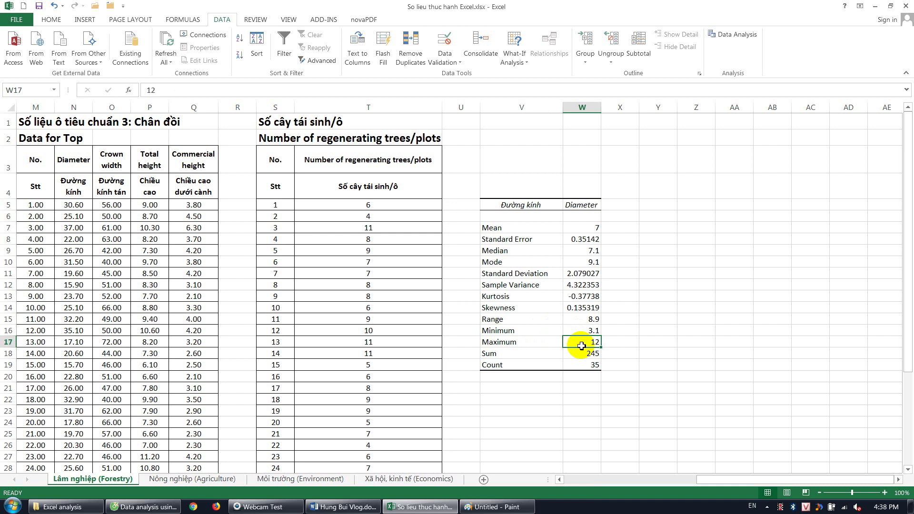
click(581, 365)
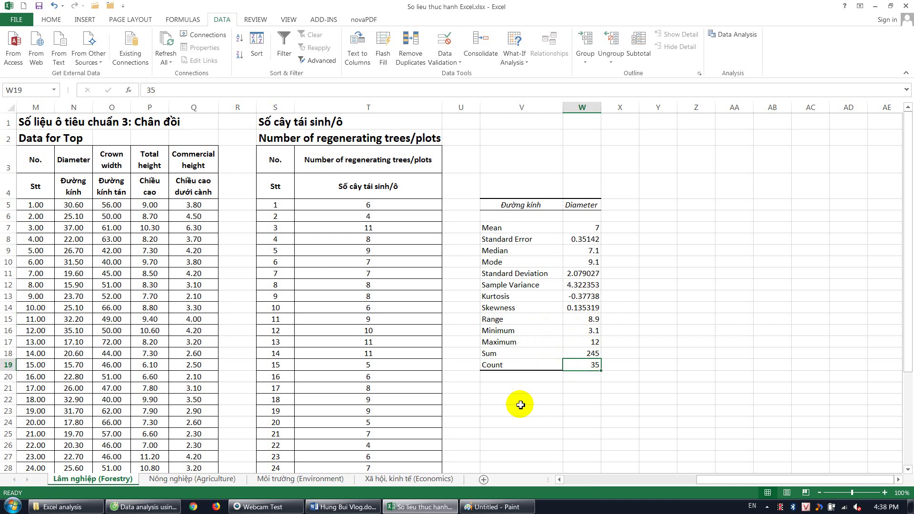
Step: Select the Valley diameter values B5:B39 and check their number against the count in W19
drag(699, 480, 592, 480)
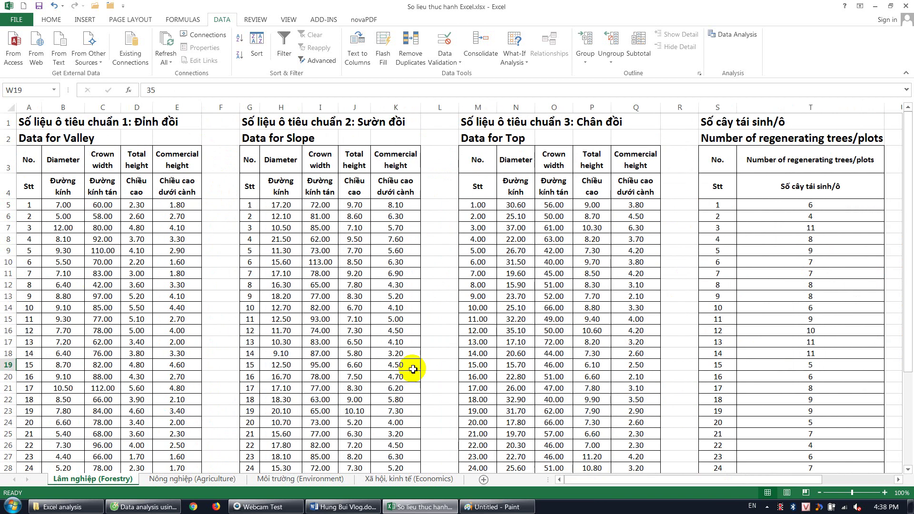
scroll(178, 272, down, 3)
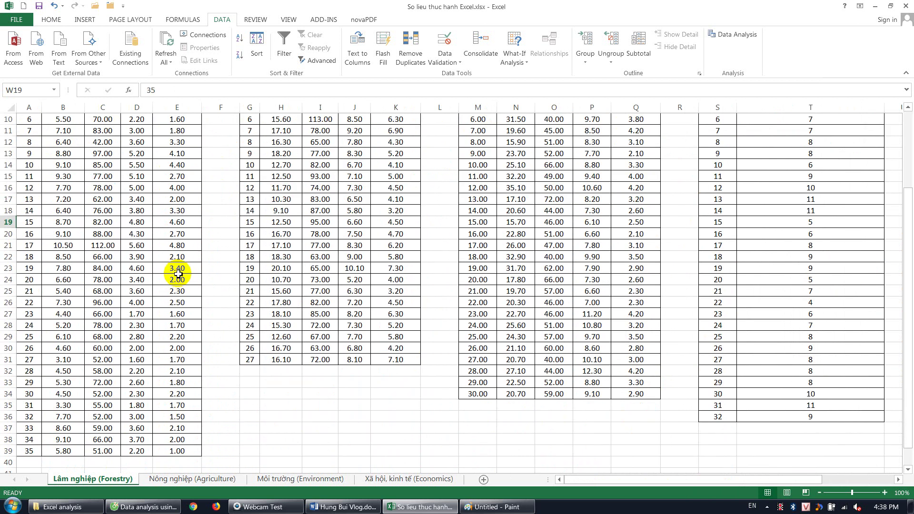
scroll(179, 274, up, 3)
drag(63, 205, 61, 474)
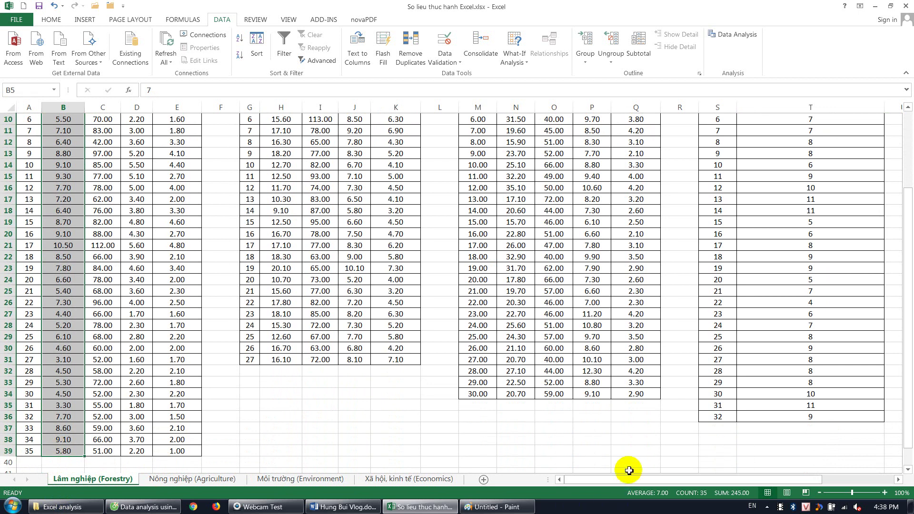
drag(616, 479, 686, 478)
scroll(805, 343, up, 2)
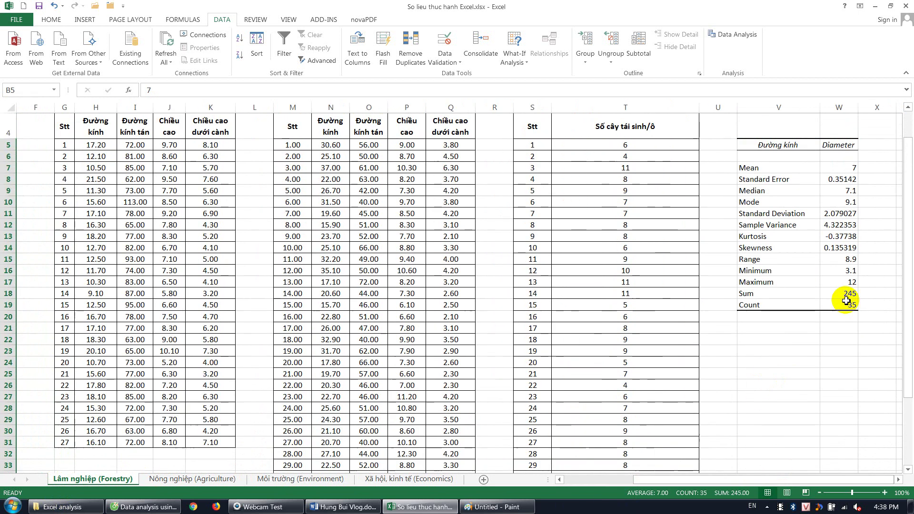
click(769, 306)
click(838, 306)
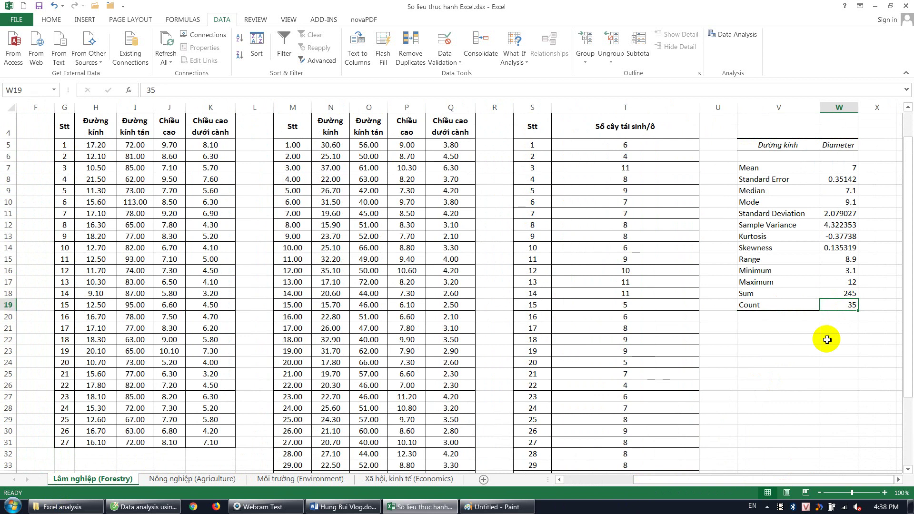
scroll(799, 302, up, 1)
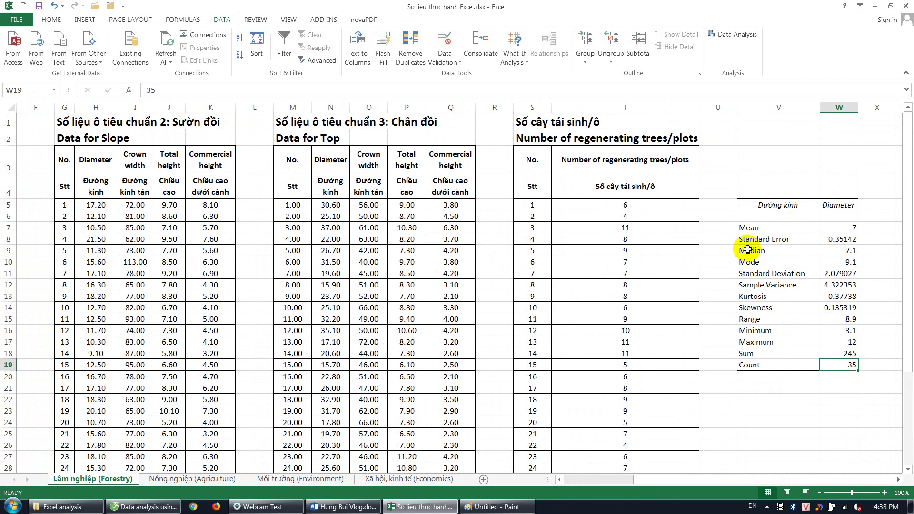
Step: Start Descriptive Statistics from the data analysis tools and replace the input range with all Valley measurement columns, $B$4:$E$39
click(778, 202)
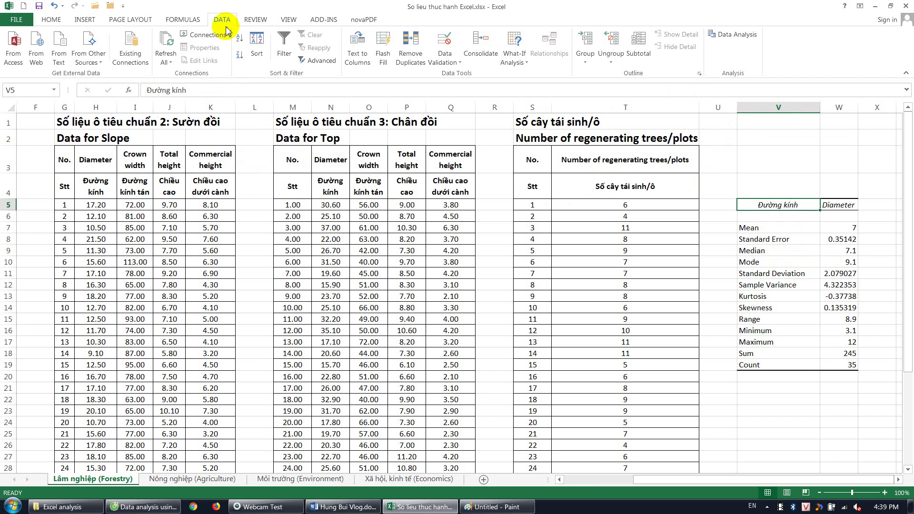
click(738, 37)
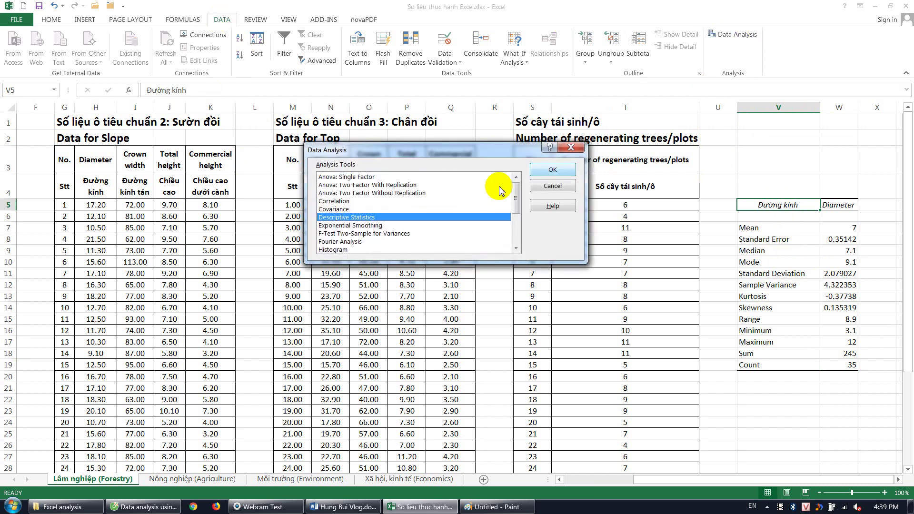
click(552, 170)
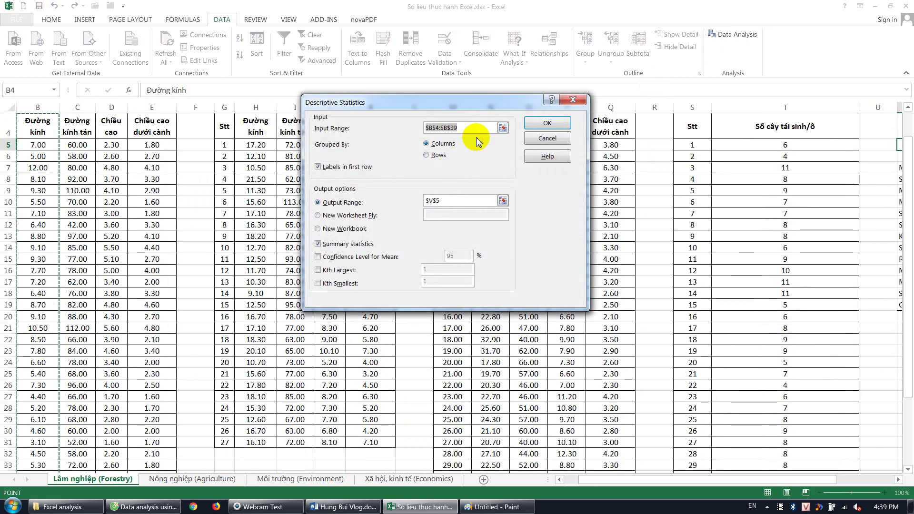
click(468, 130)
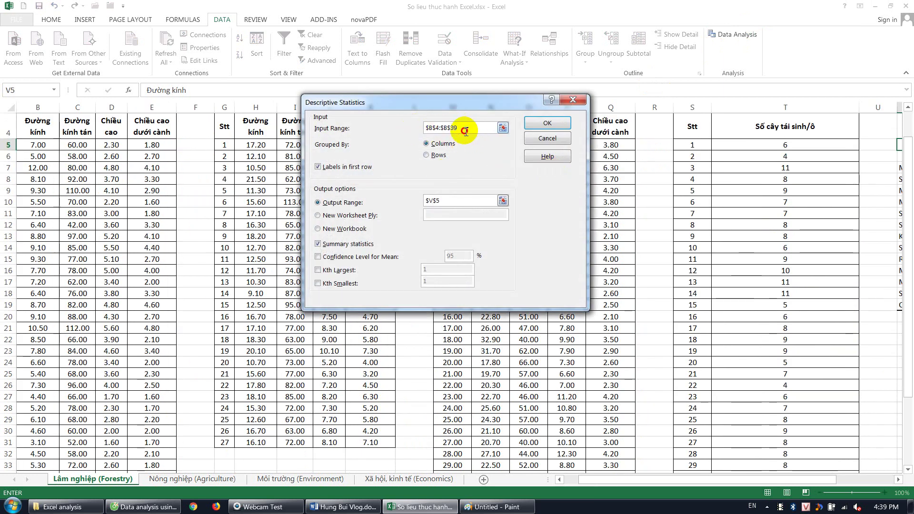
drag(465, 128, 424, 130)
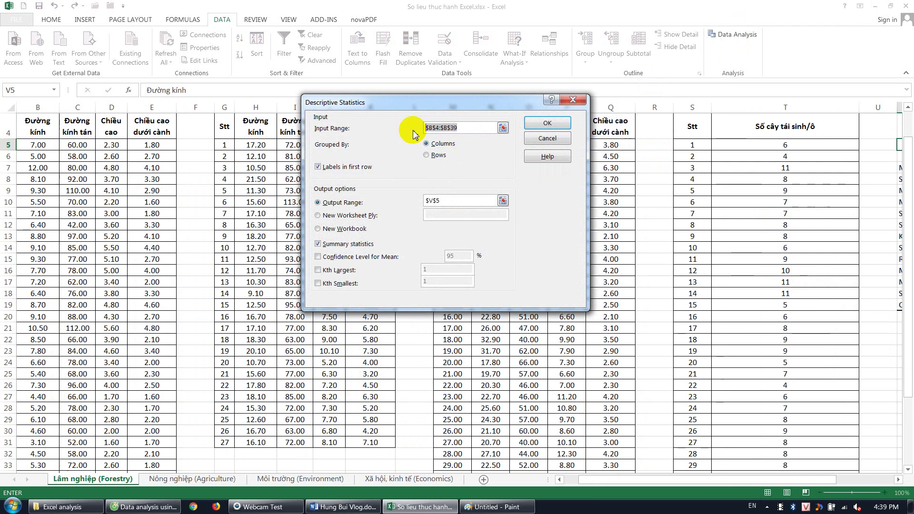
key(Delete)
click(503, 129)
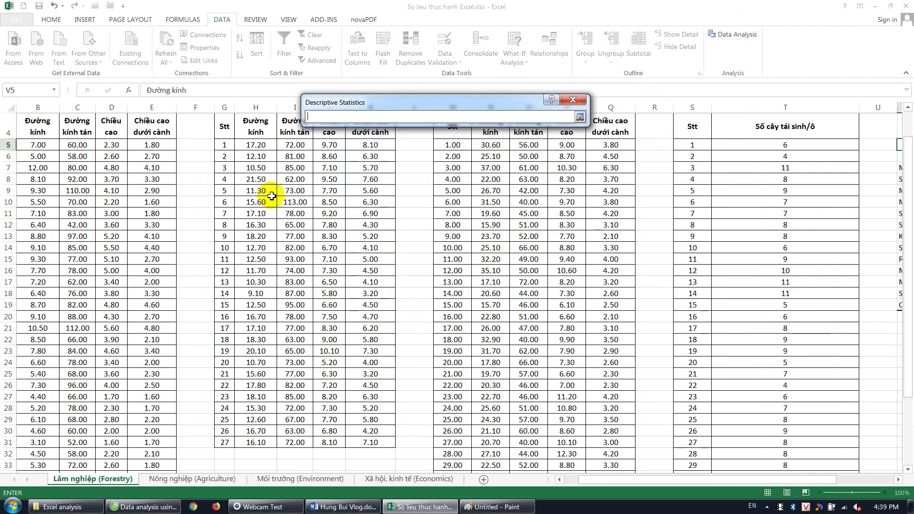
click(559, 481)
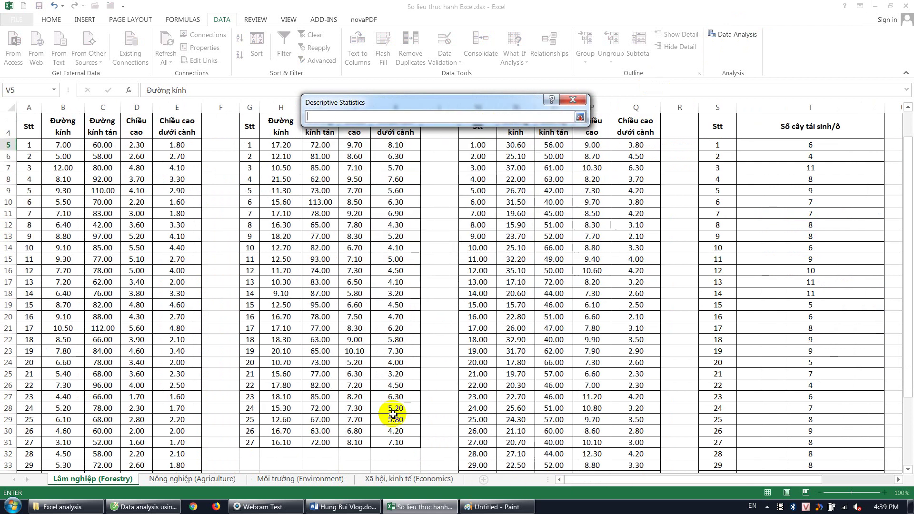
scroll(119, 162, up, 1)
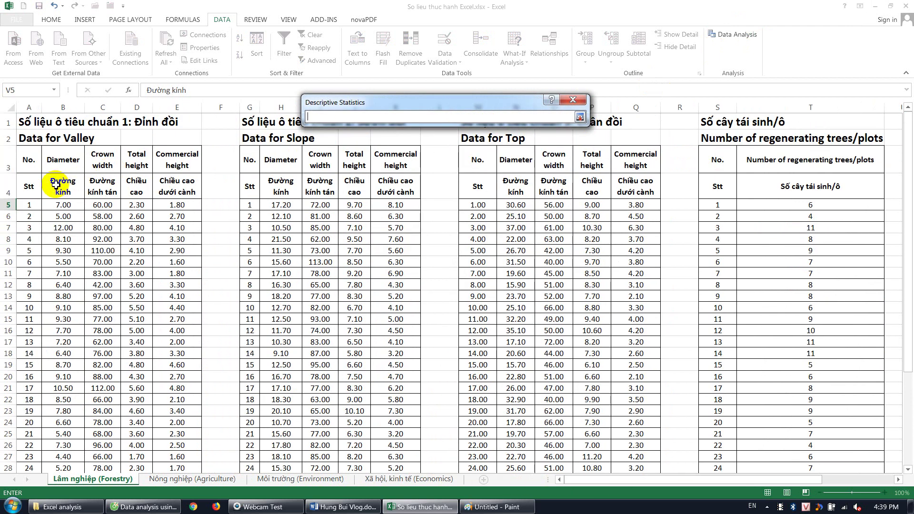
drag(59, 185, 176, 430)
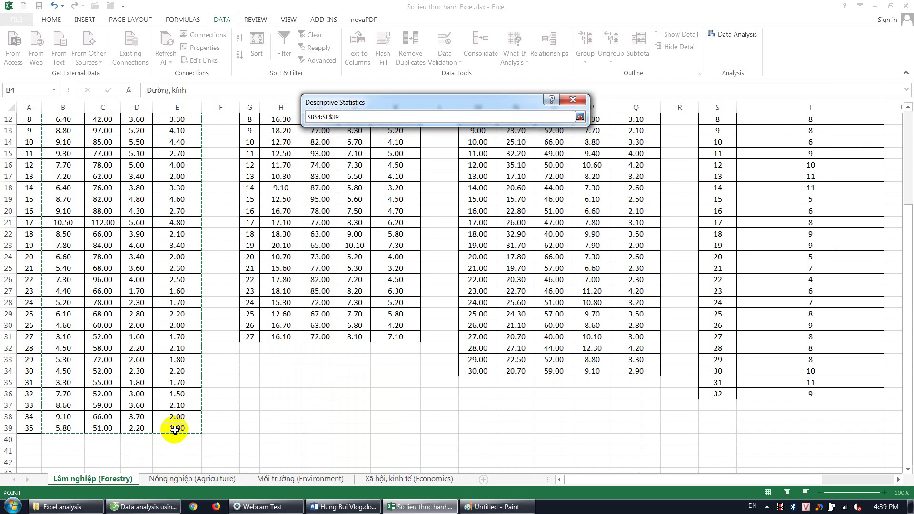
click(580, 117)
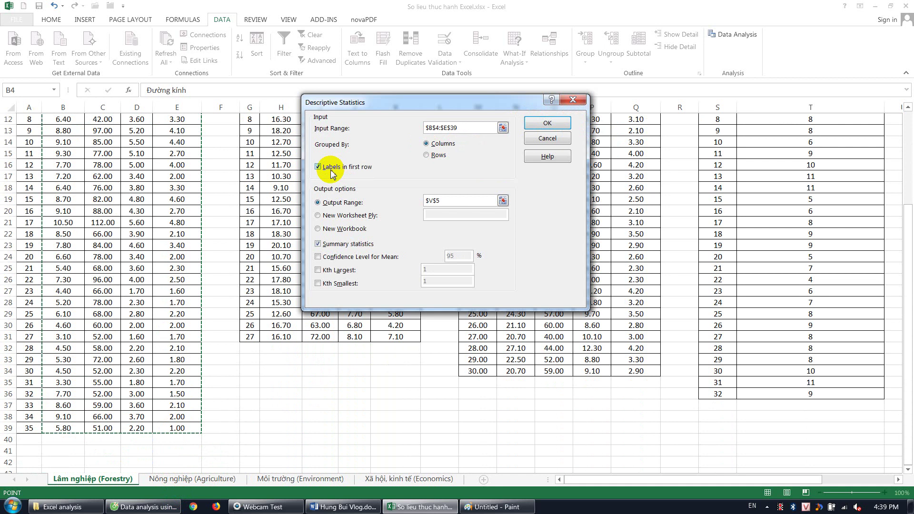
Step: Set the Descriptive Statistics output range to $V$23, below the existing results table
click(330, 203)
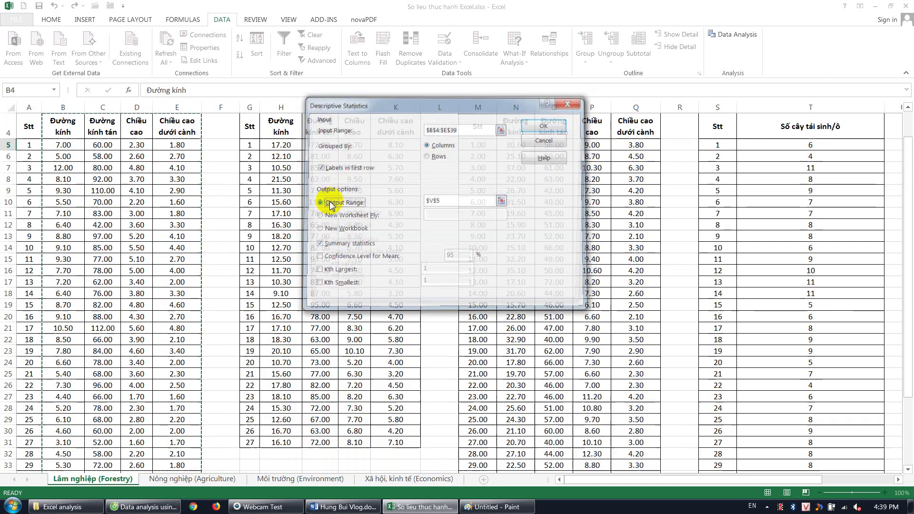
click(414, 201)
key(Delete)
key(Delete)
key(Delete)
key(Delete)
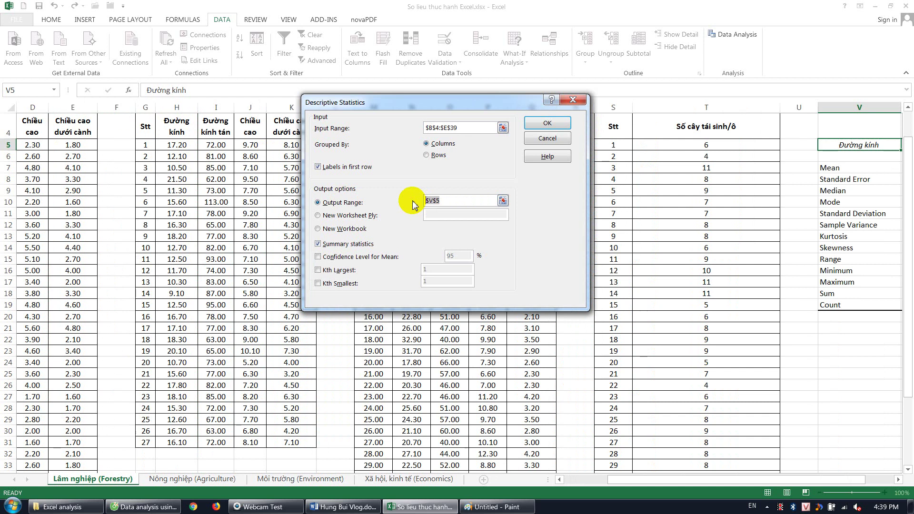
click(503, 201)
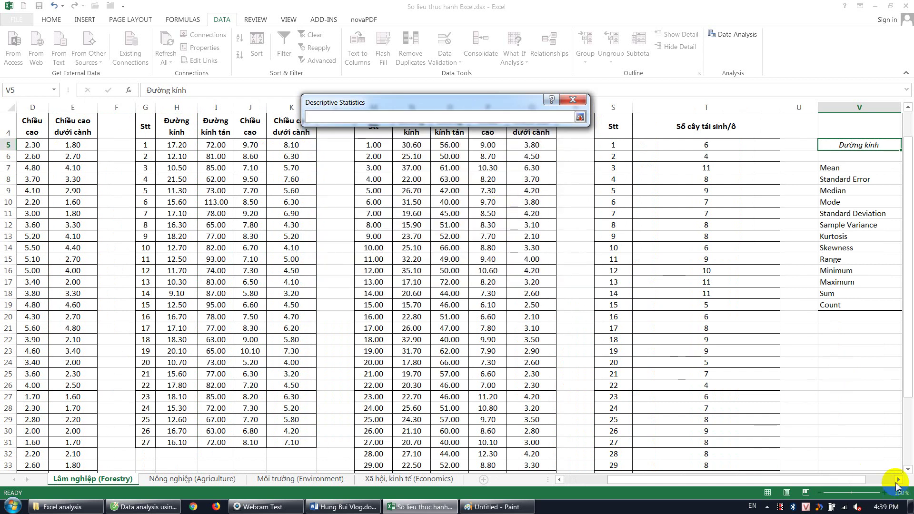
click(900, 480)
click(899, 480)
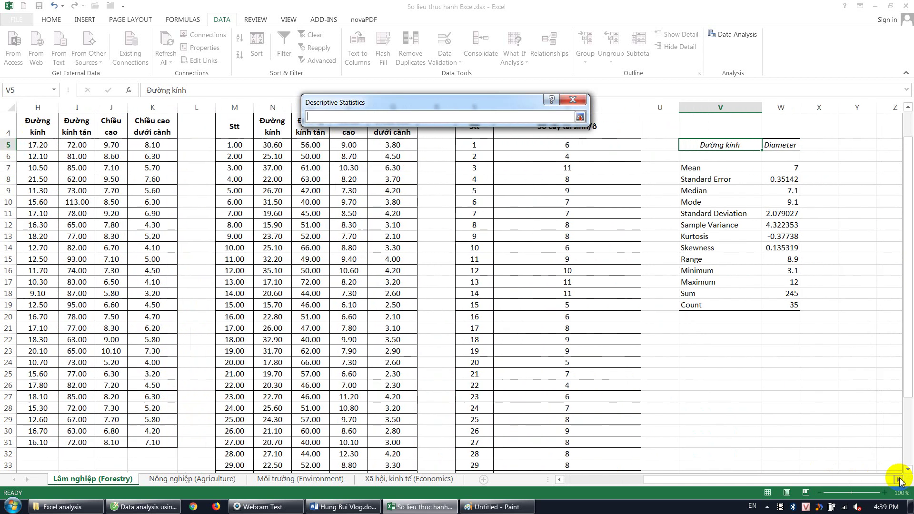
click(713, 350)
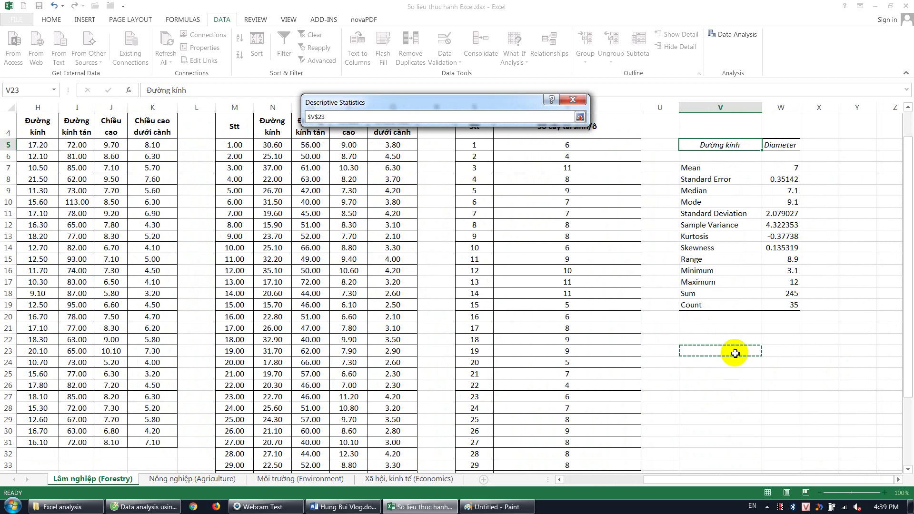
click(580, 117)
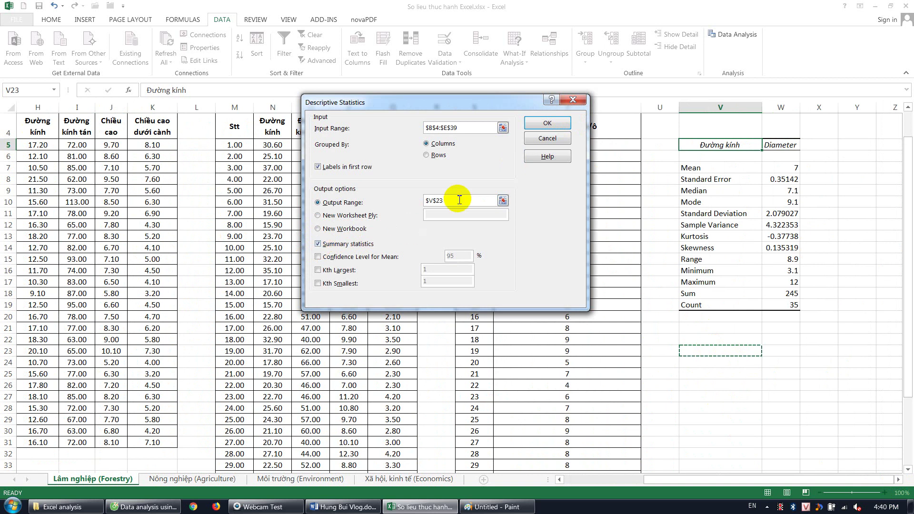
Step: Generate the descriptive statistics for all Valley variables and widen columns X, Z and AB to fit their labels
click(547, 124)
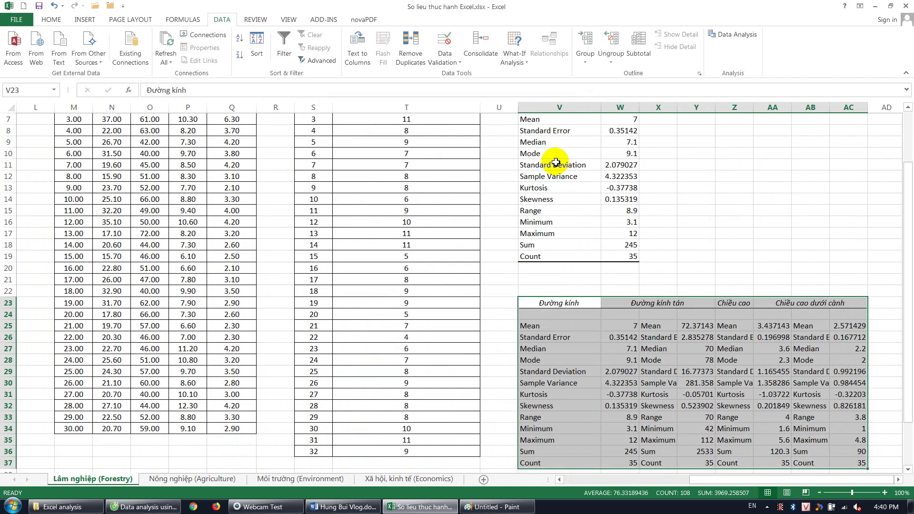
click(898, 481)
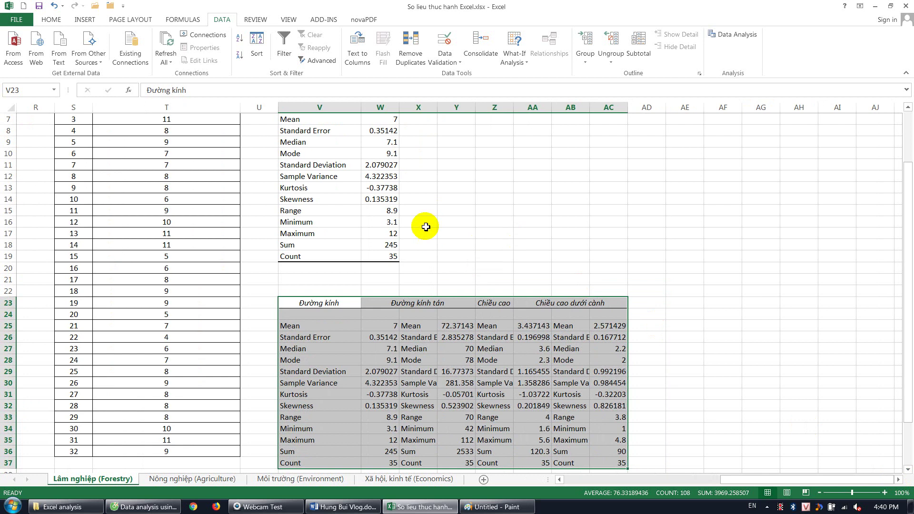
drag(439, 109, 480, 109)
drag(556, 109, 599, 109)
click(686, 110)
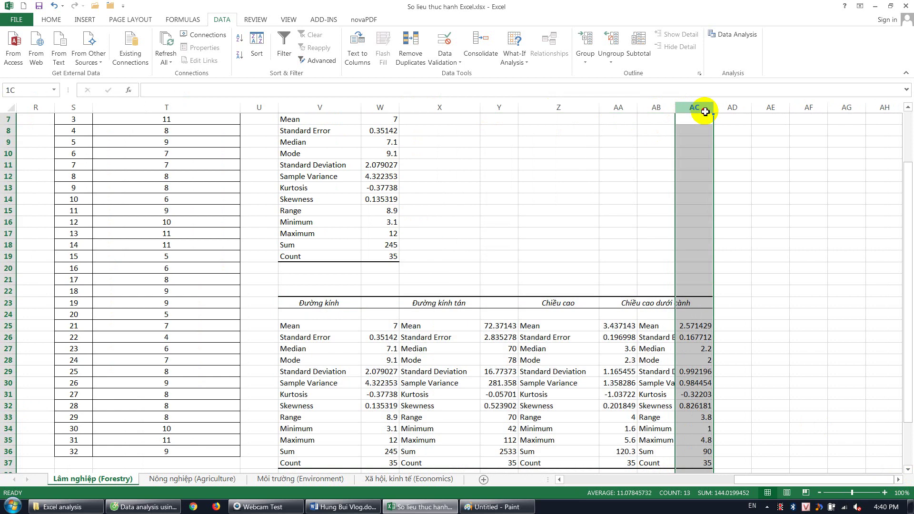
click(672, 109)
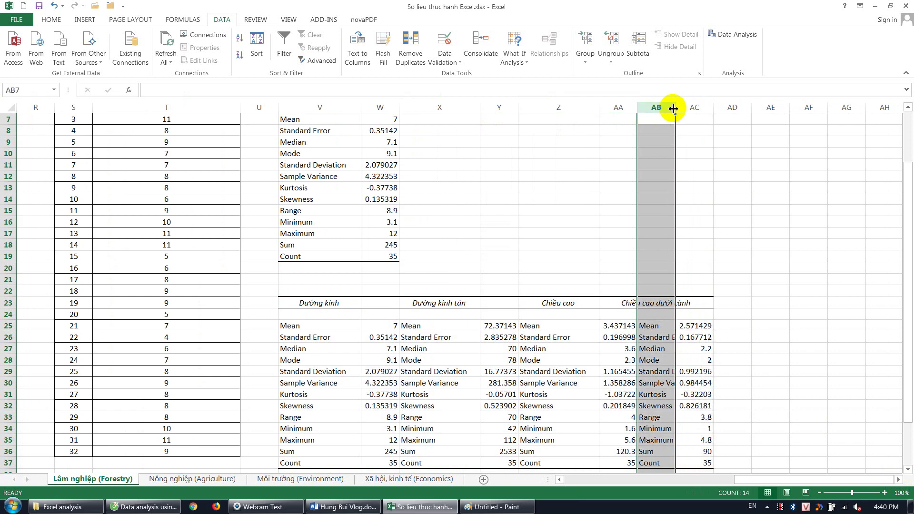
drag(675, 109, 719, 109)
click(810, 307)
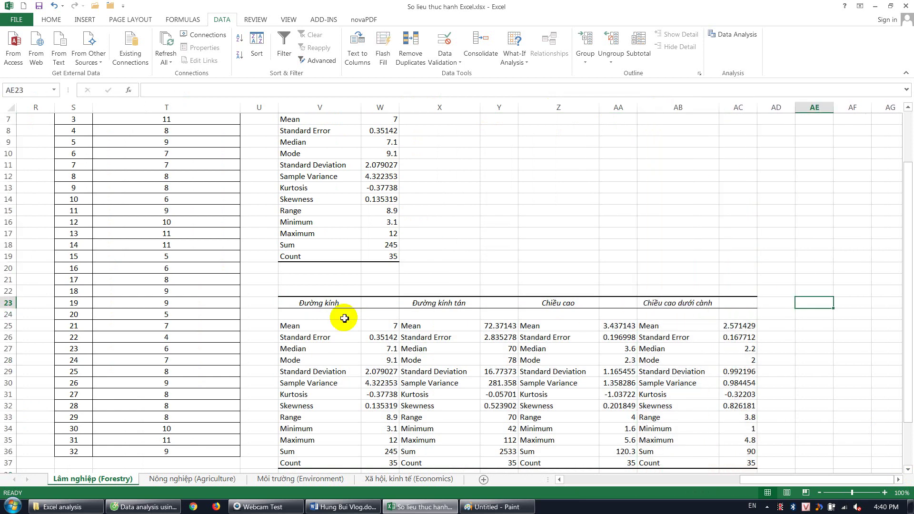
Step: Fill the Đường kính results block V23:W37 with yellow and the Đường kính tán block X23:Y37 with blue
drag(307, 303, 393, 465)
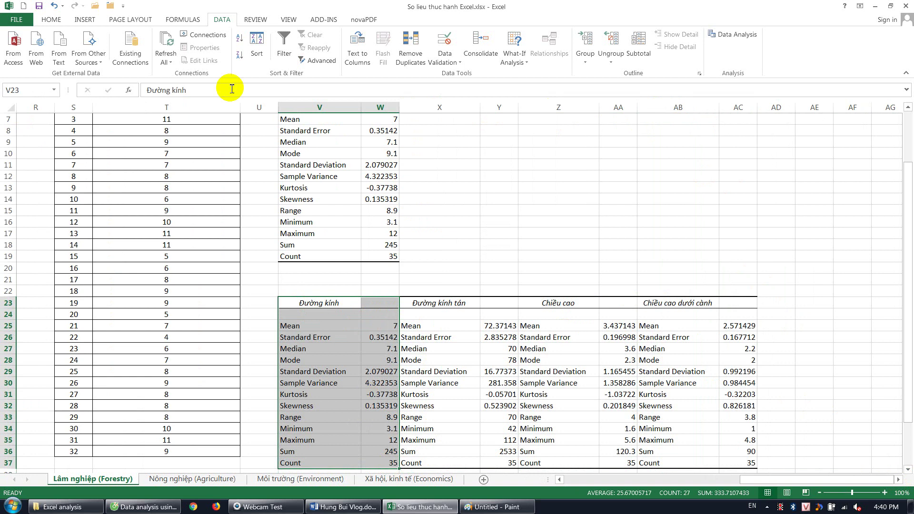
click(56, 21)
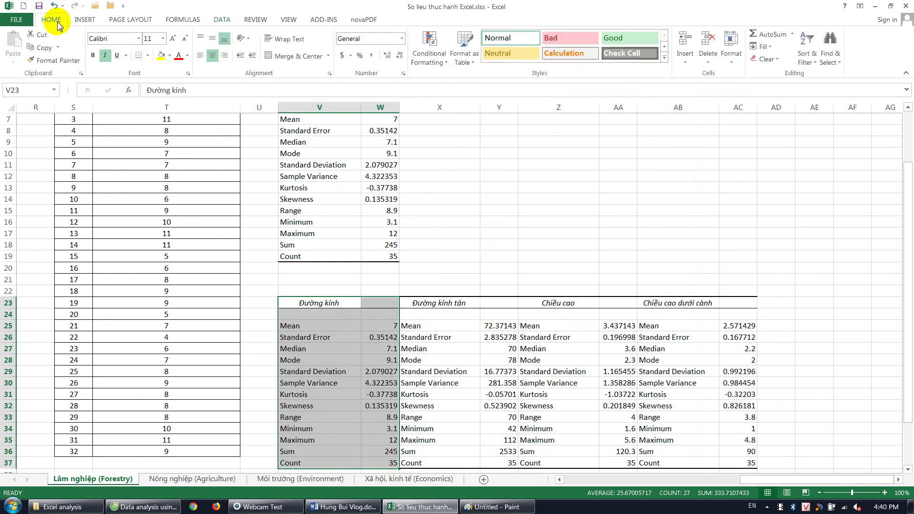
click(162, 55)
drag(443, 303, 504, 465)
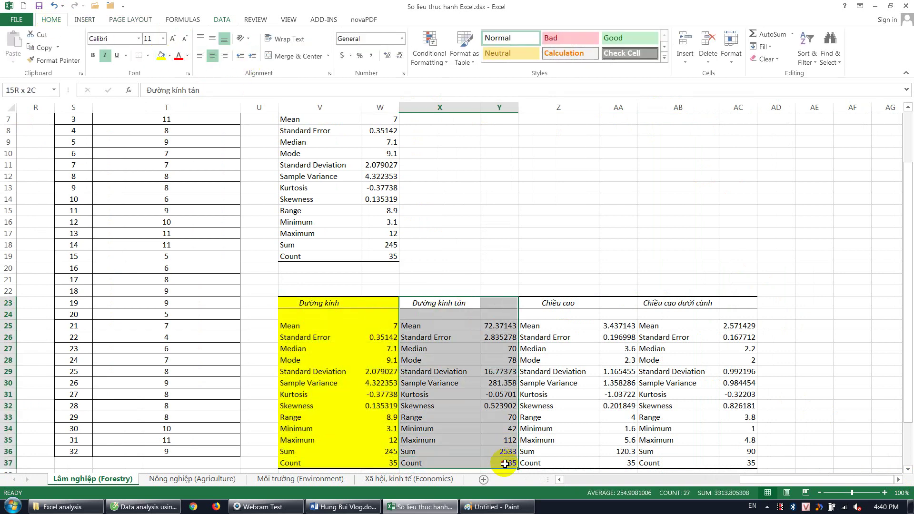
click(169, 59)
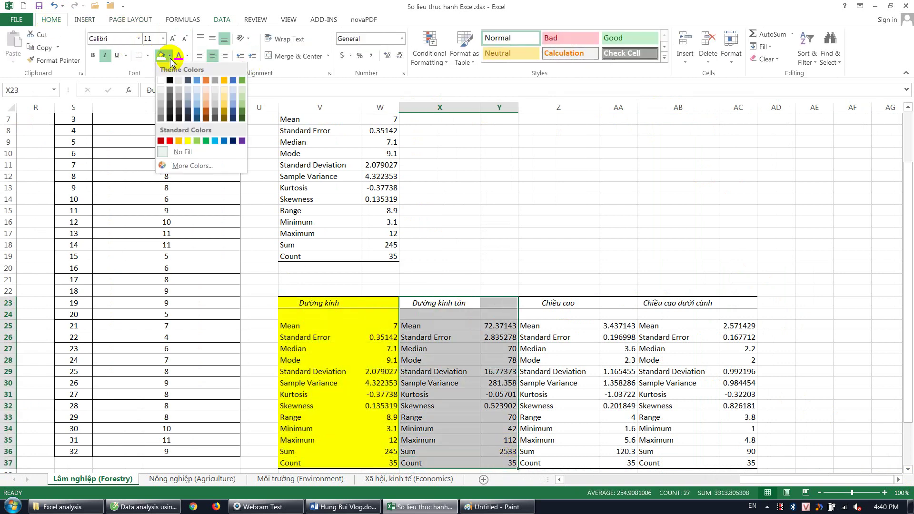
click(197, 80)
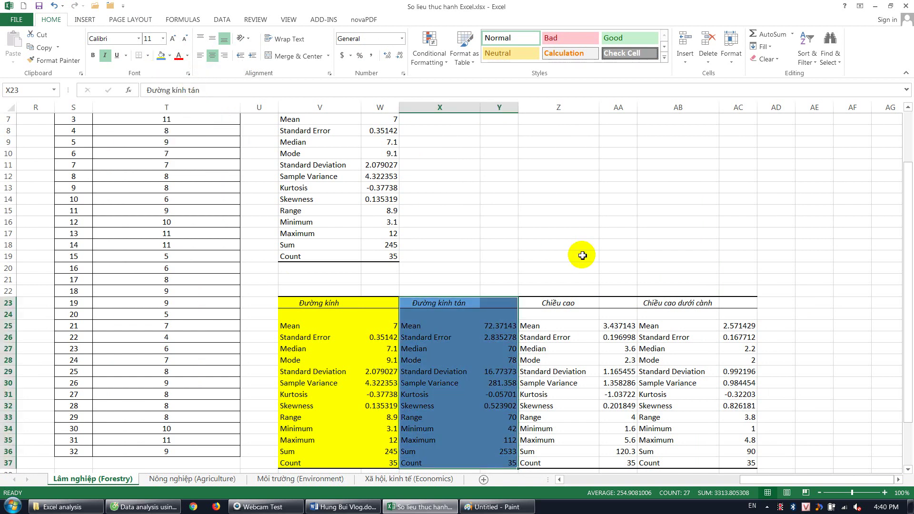
Step: Fill the Chiều cao results block Z23:AA37 with dark gold
drag(560, 307, 619, 464)
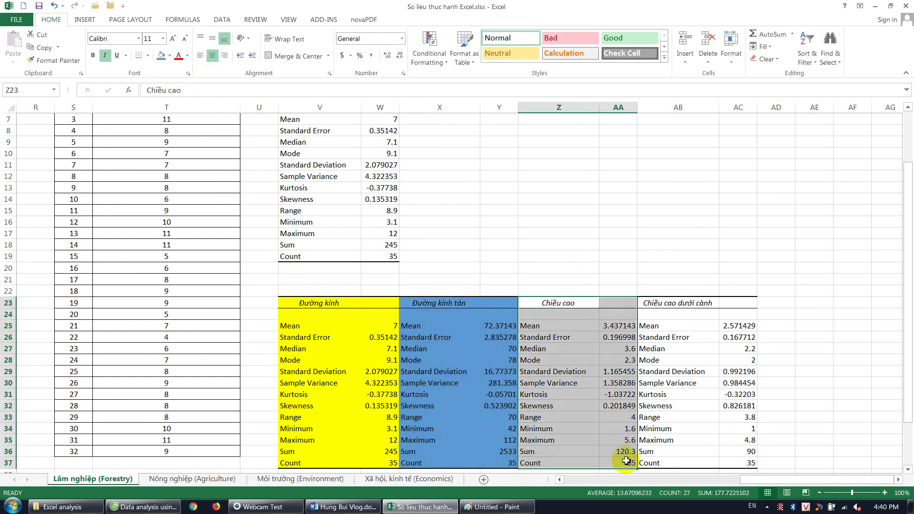
click(170, 55)
click(216, 110)
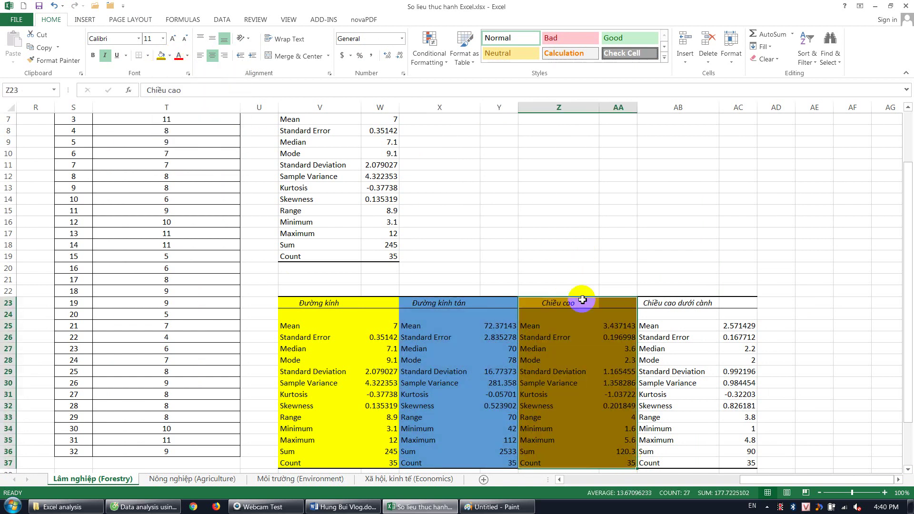
Step: Apply the same dark gold fill to the Chiều cao dưới cành results block AB23:AC37
drag(675, 303, 751, 463)
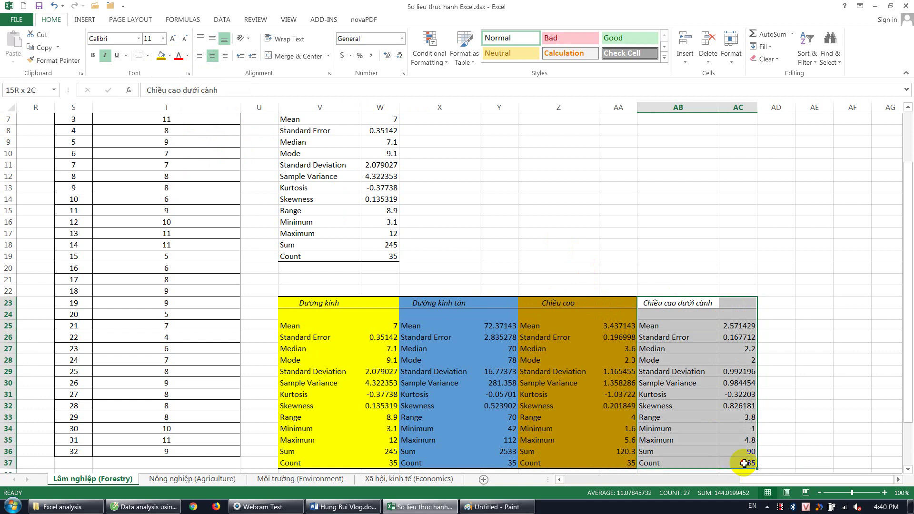
click(163, 56)
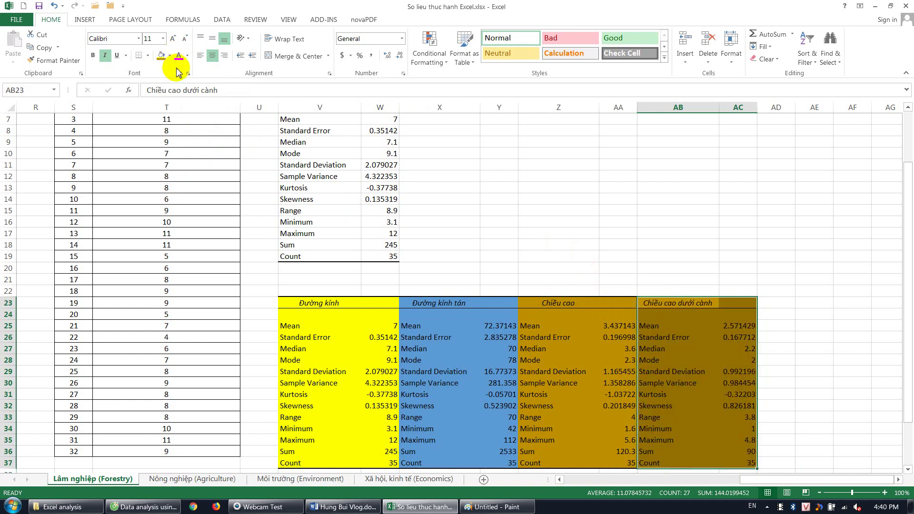
click(615, 187)
click(660, 301)
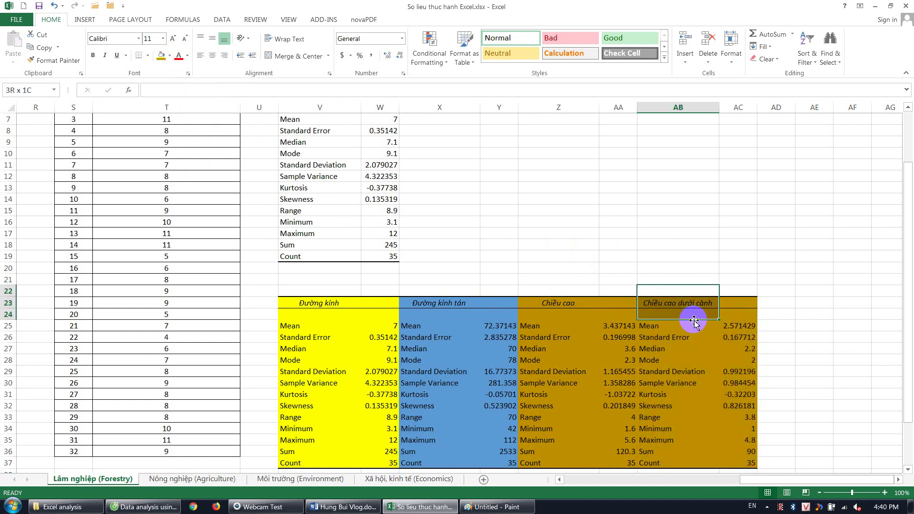
Step: Fill the Chiều cao dưới cành results block AB23:AC37 with light blue
drag(661, 301, 738, 462)
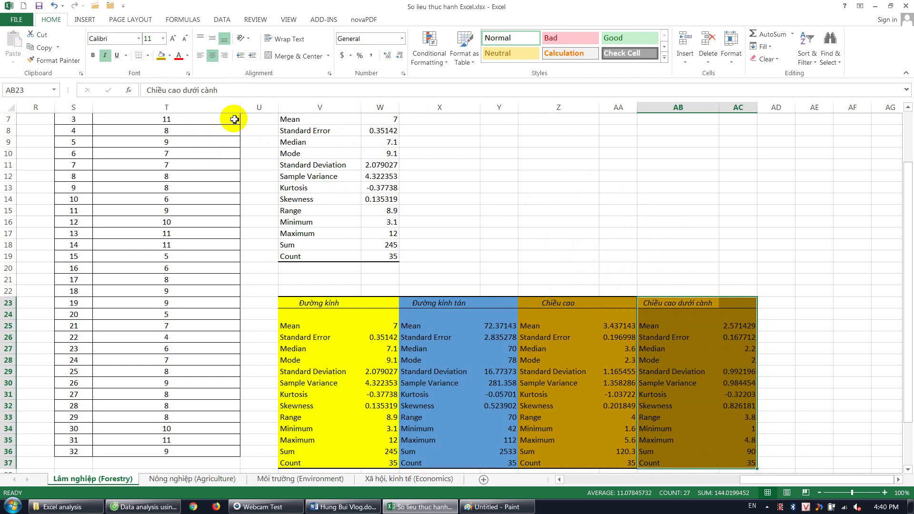
click(169, 56)
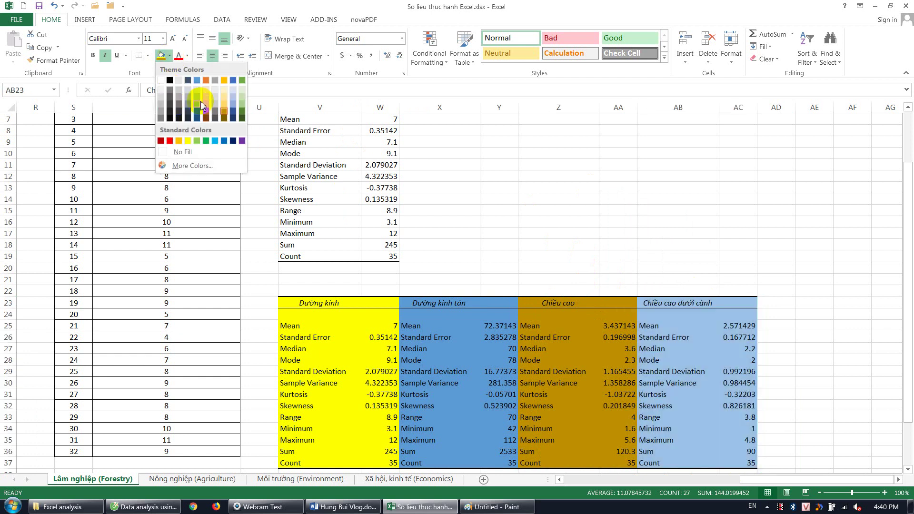
click(190, 105)
click(640, 210)
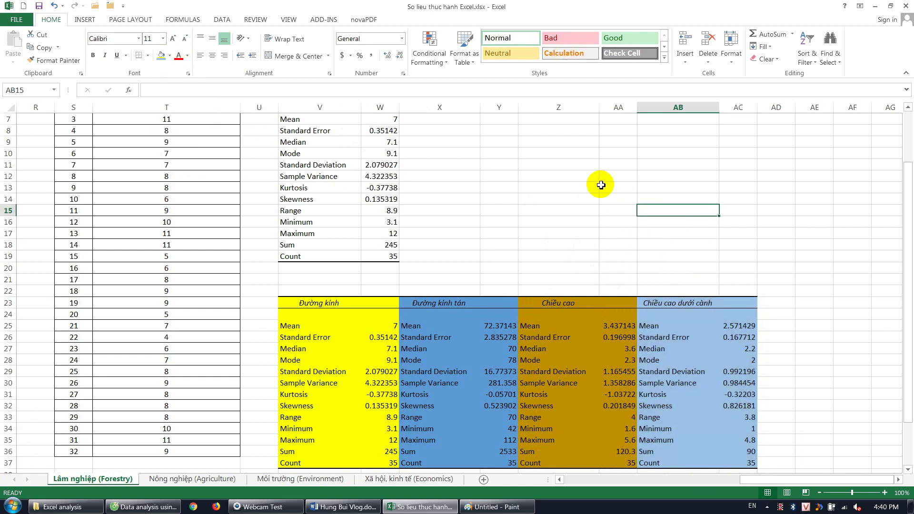
scroll(601, 185, down, 1)
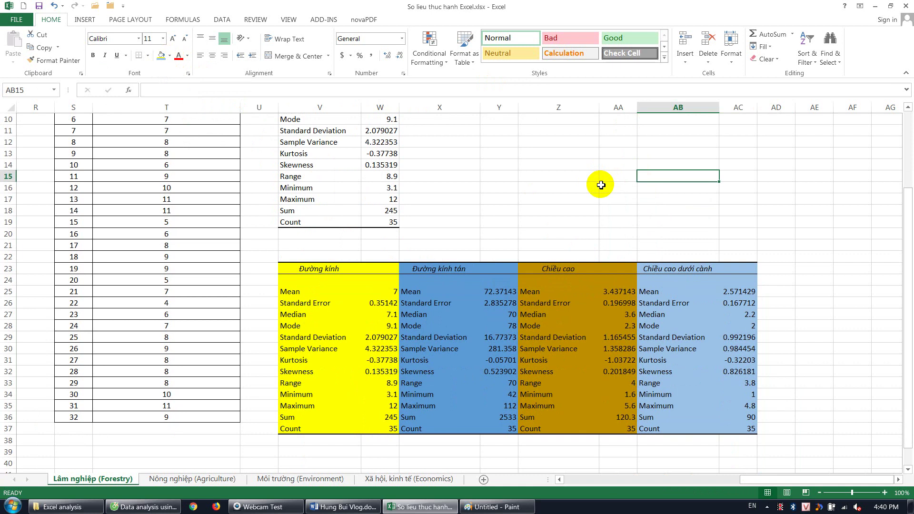
Step: Open the Nông nghiệp (Agriculture) sheet and examine the Thai Binh P2O5%, rainfall, humidity and productivity columns
click(193, 480)
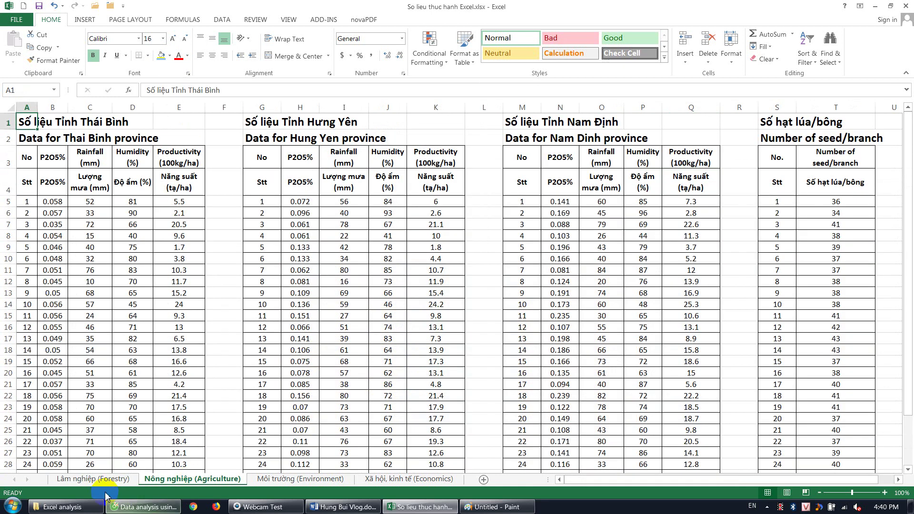
click(98, 480)
click(180, 480)
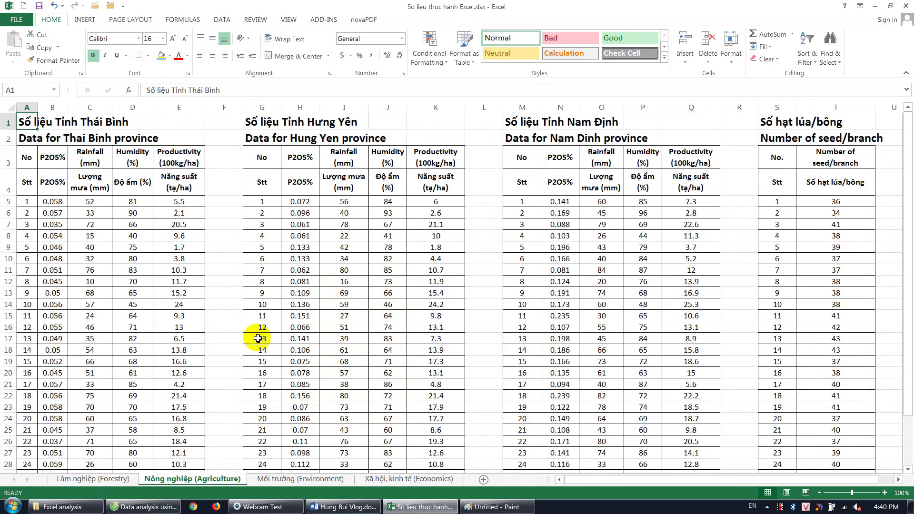
scroll(136, 253, down, 1)
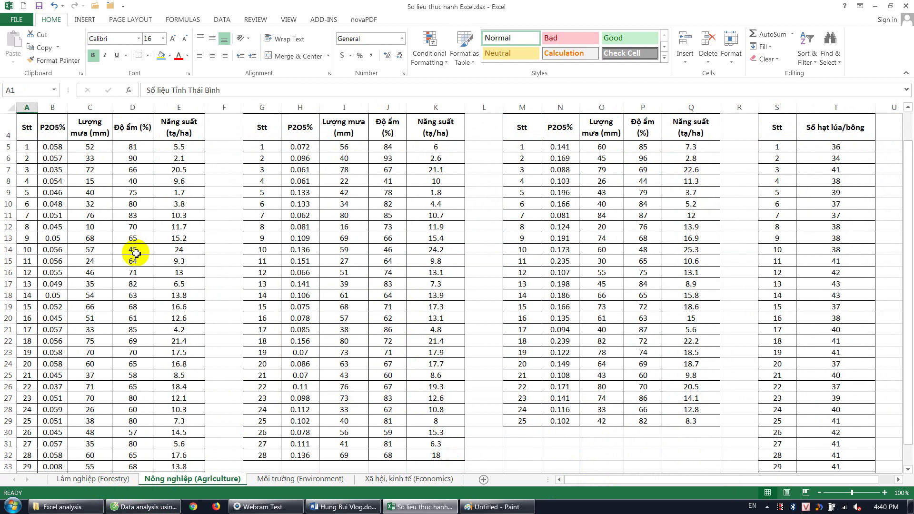
scroll(136, 253, up, 1)
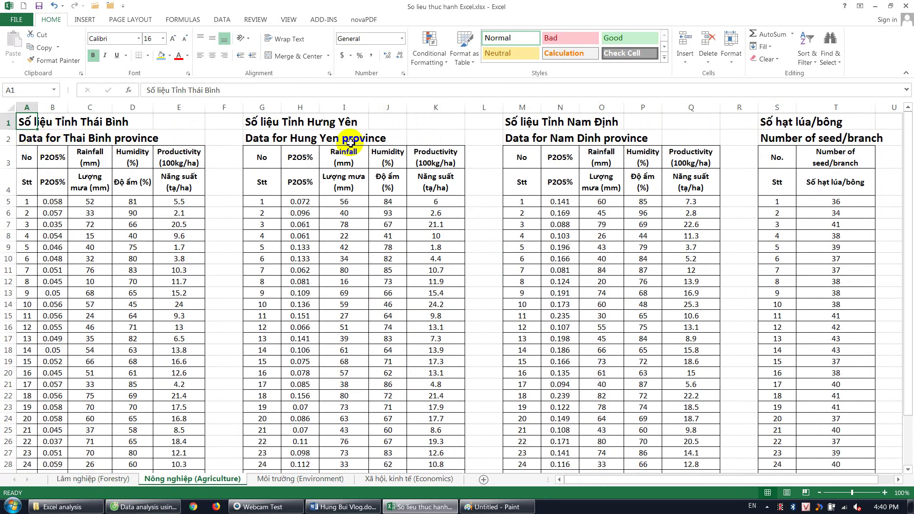
click(57, 160)
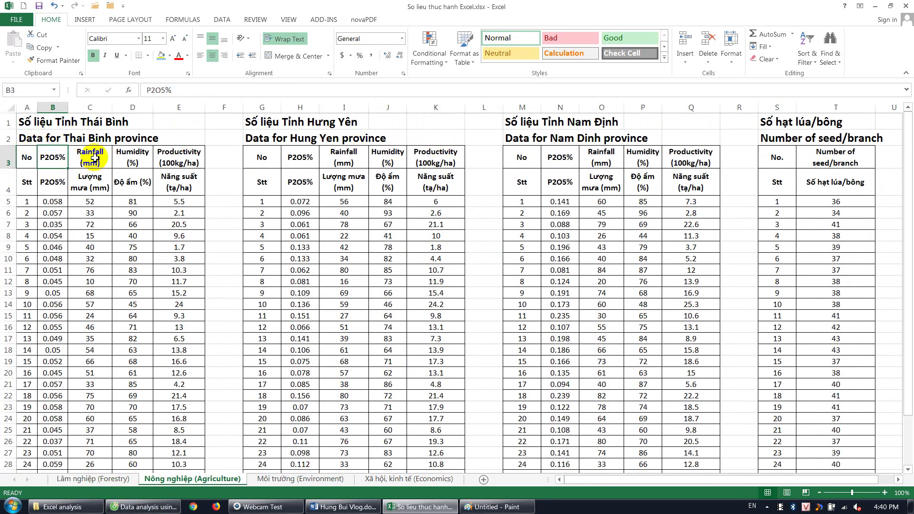
click(133, 158)
click(177, 159)
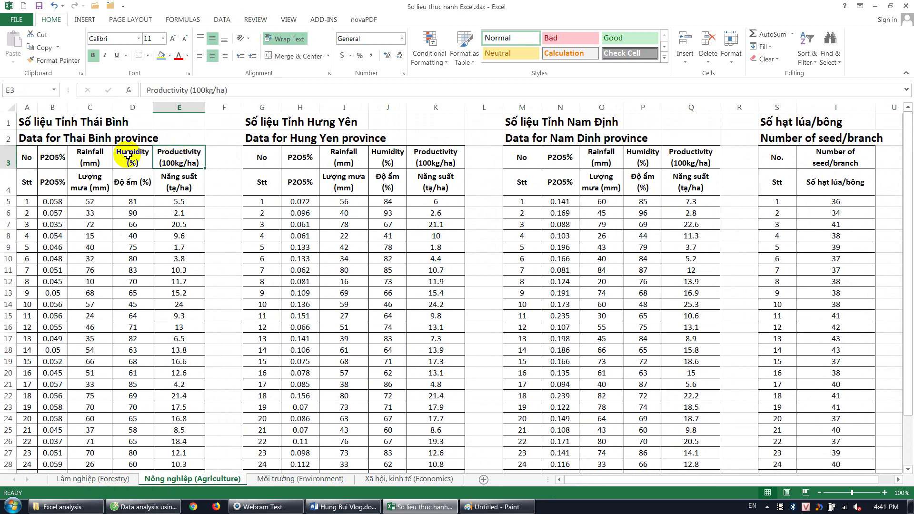
click(90, 174)
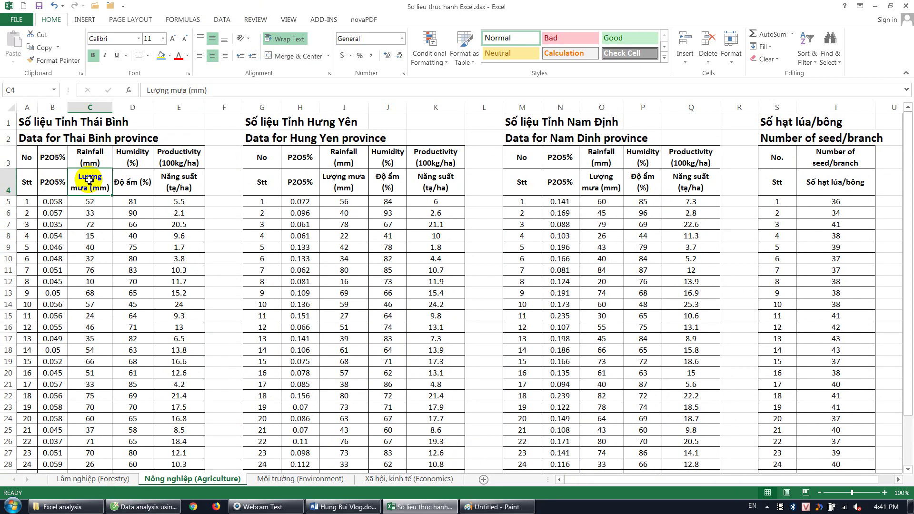
Step: Start Descriptive Statistics from the data analysis tools and replace the input range with the Thai Binh columns, $B$4:$E$36
click(222, 19)
click(734, 35)
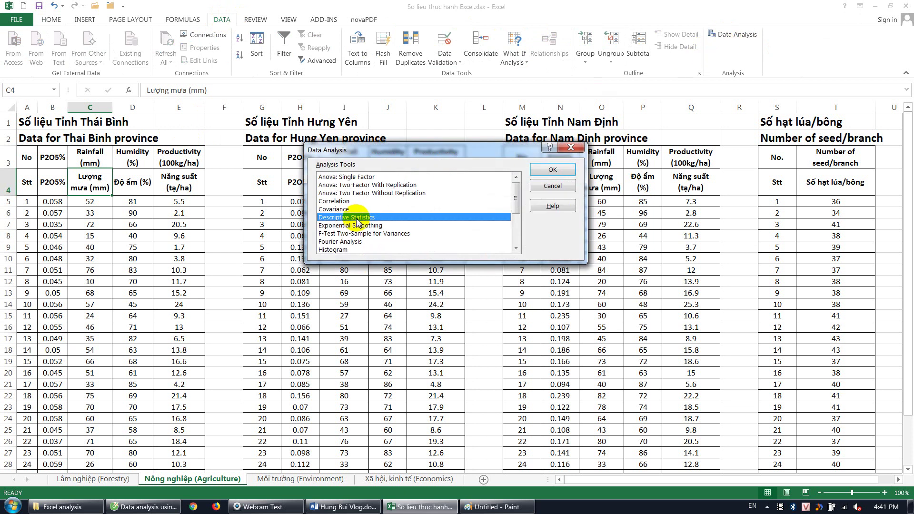
click(552, 170)
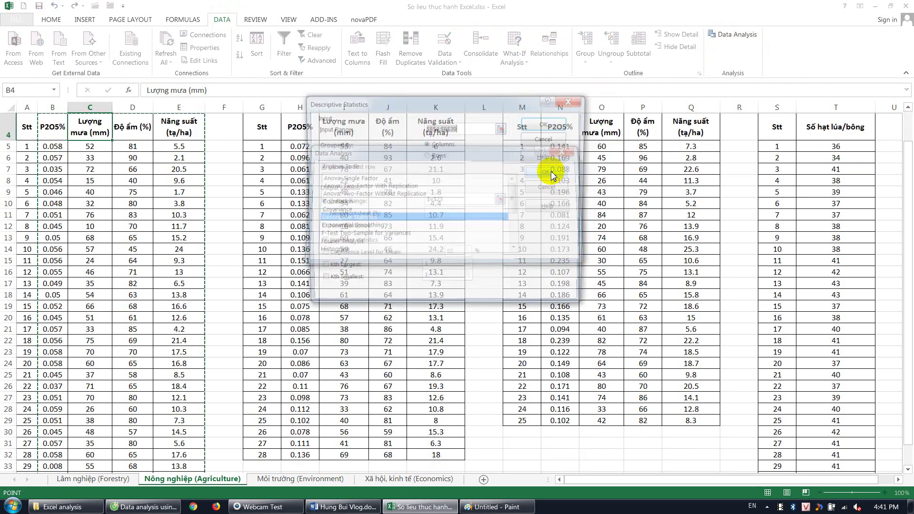
drag(461, 127, 407, 126)
key(BackSpace)
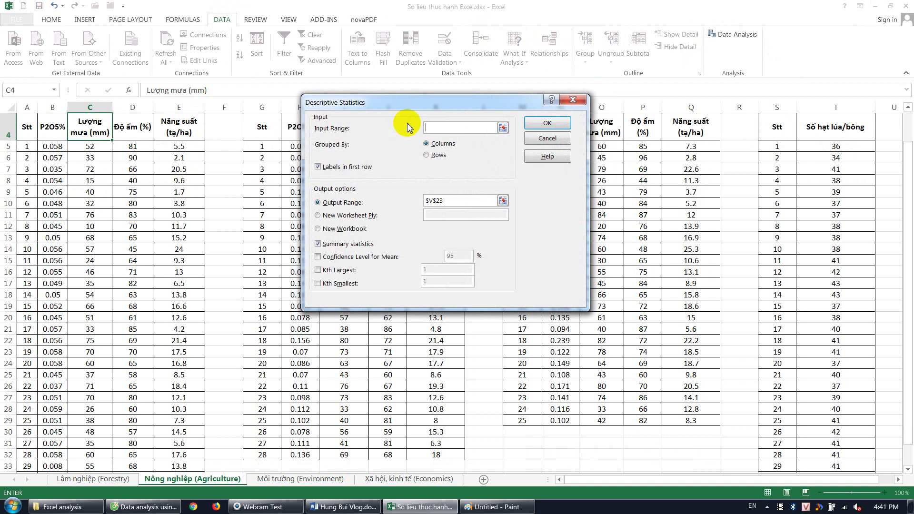
click(504, 129)
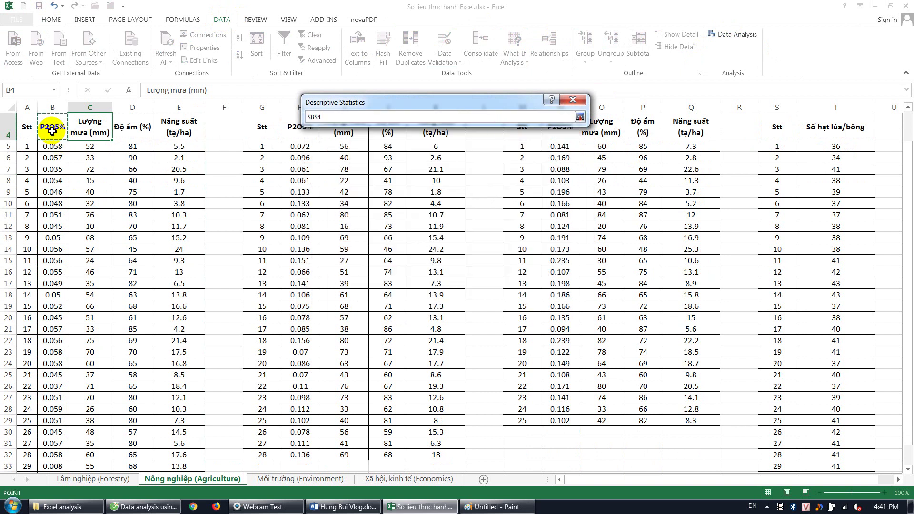
drag(52, 129, 177, 426)
click(580, 117)
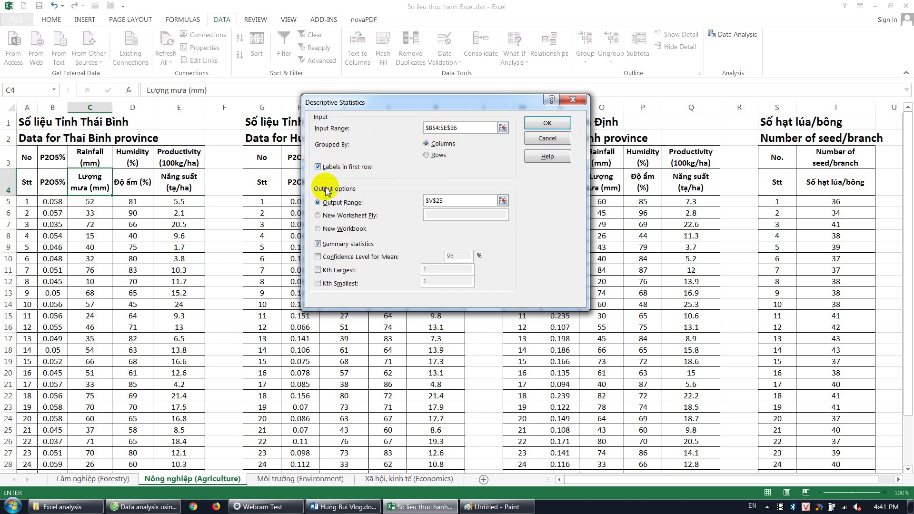
Step: Set the Descriptive Statistics output range to $V$5 and generate the Thai Binh summary statistics
click(336, 204)
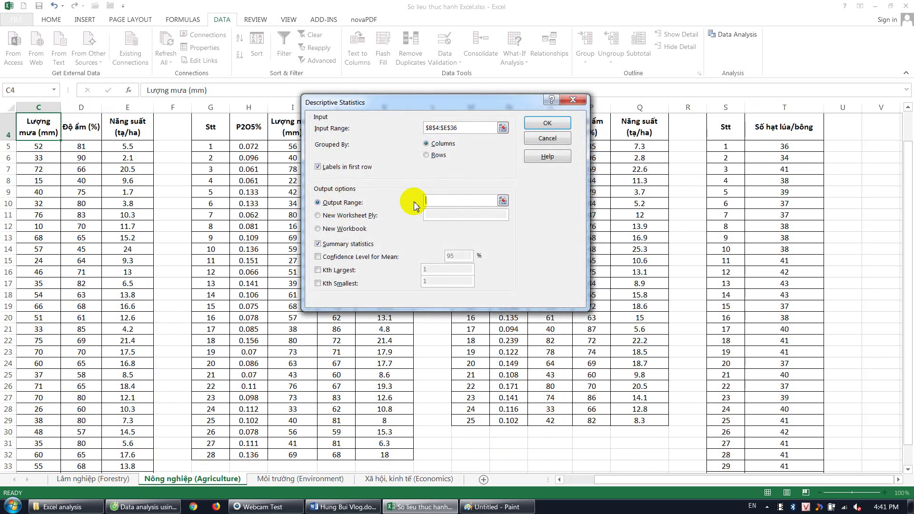
key(BackSpace)
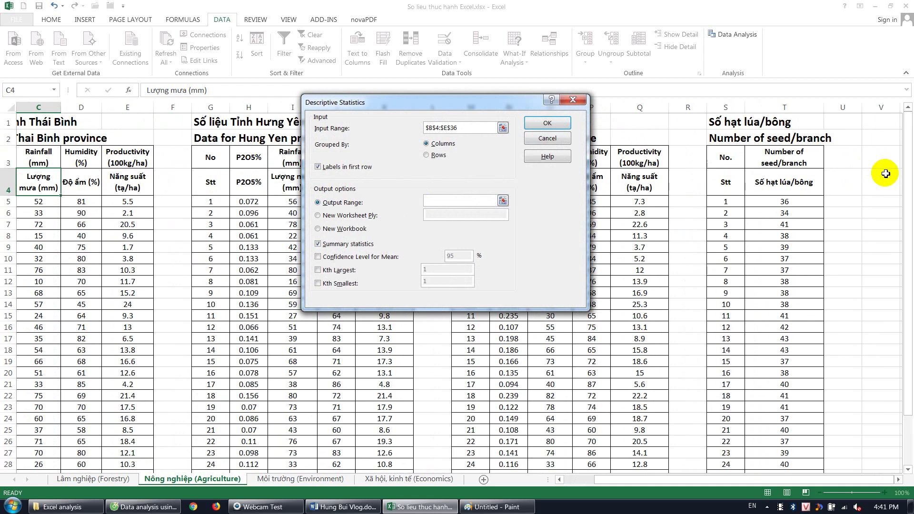
click(882, 187)
click(882, 207)
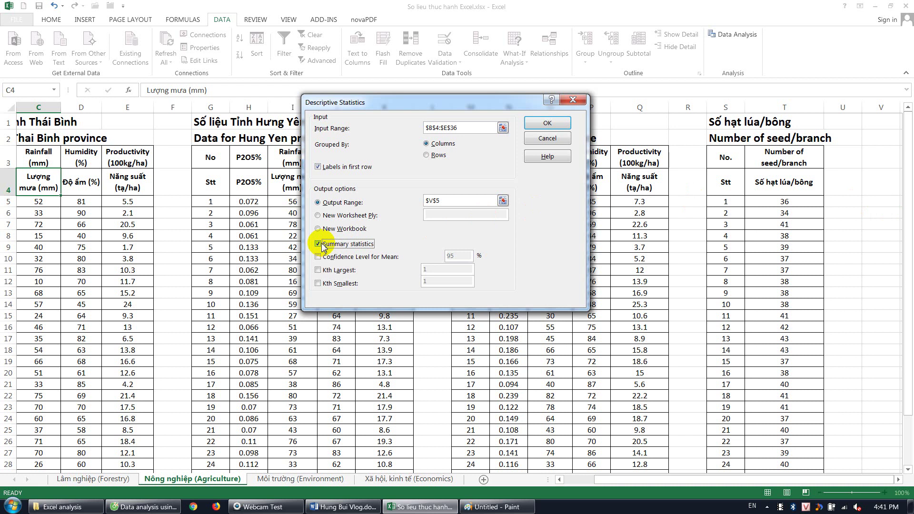
click(558, 125)
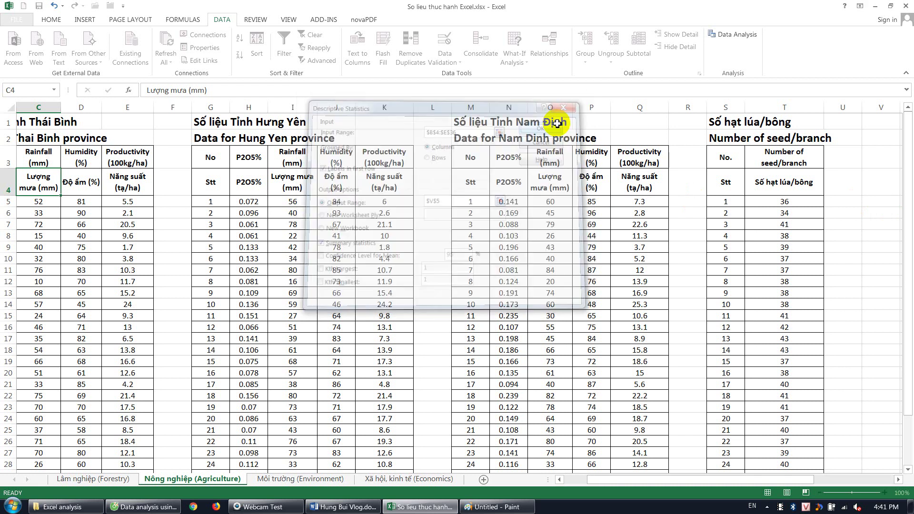
Step: Widen columns V, X, Z and AB so the Thai Binh statistic labels fit
click(614, 439)
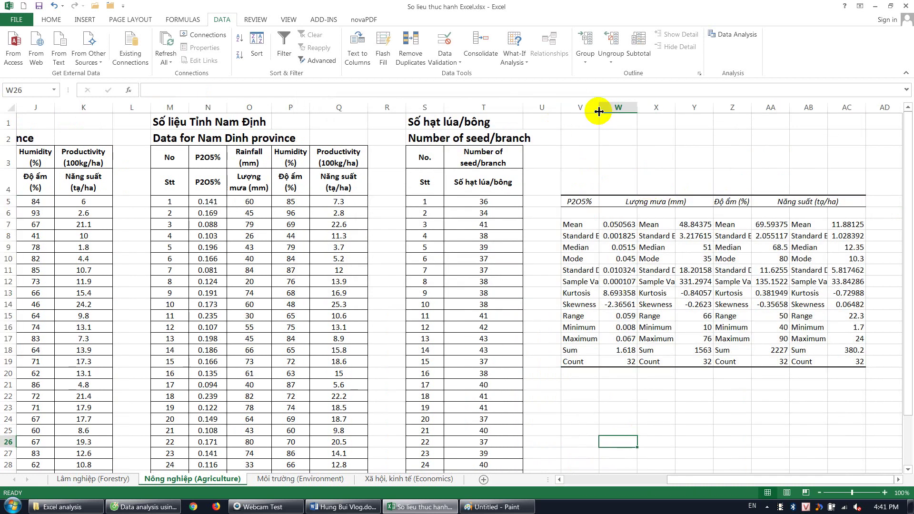
drag(599, 108, 640, 111)
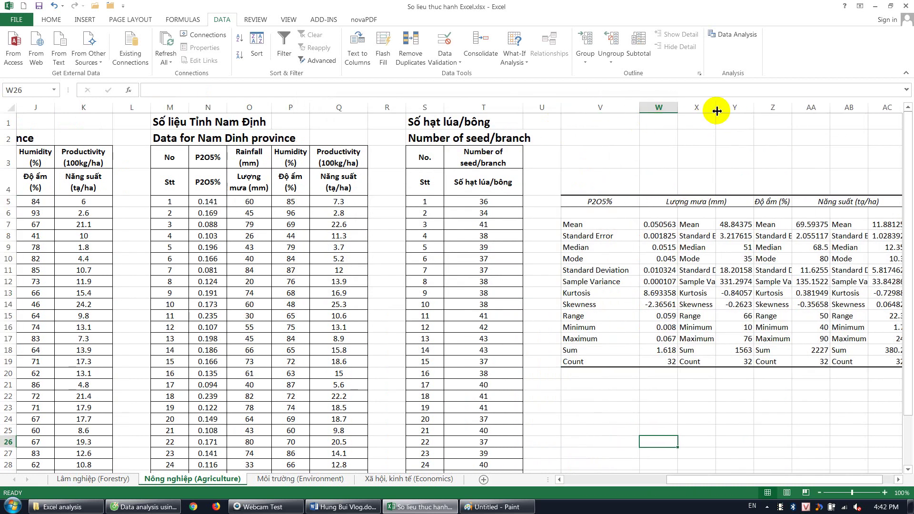
drag(717, 113, 739, 113)
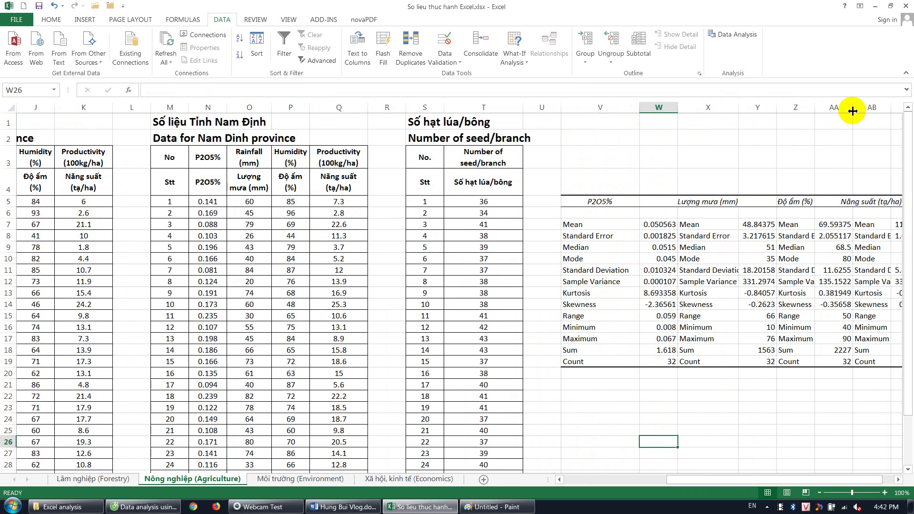
drag(815, 109, 841, 111)
click(897, 480)
click(897, 480)
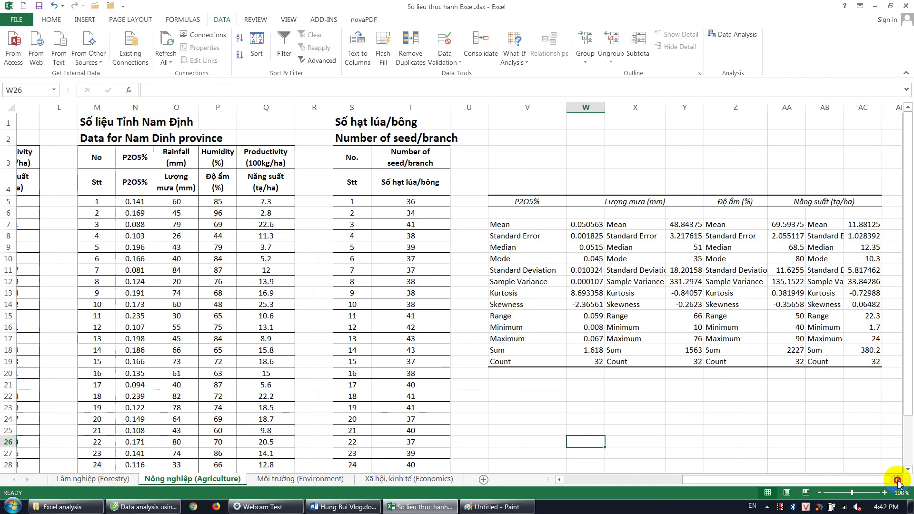
drag(822, 107, 843, 107)
Step: Fill the P2O5% results block V5:W19 with light blue and the Lượng mưa block X5:Y19 with light orange
drag(498, 206, 566, 359)
click(52, 20)
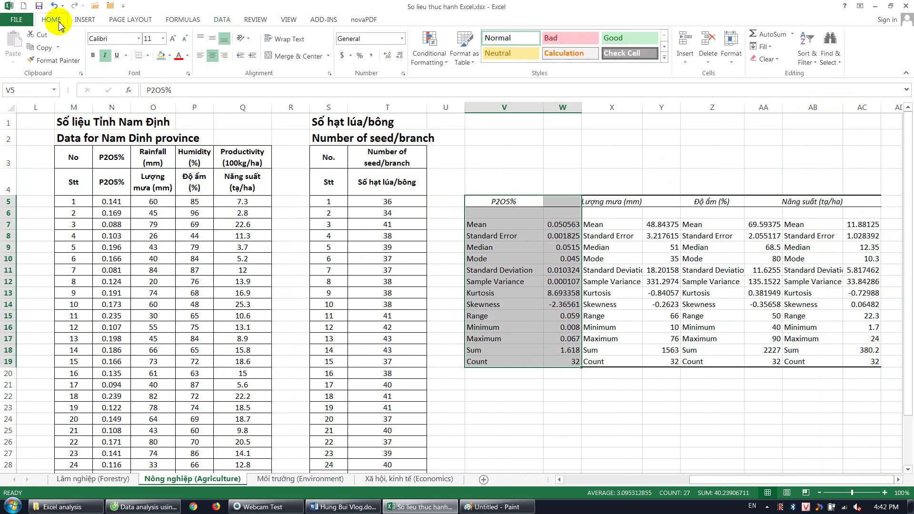
click(161, 55)
drag(617, 202, 669, 362)
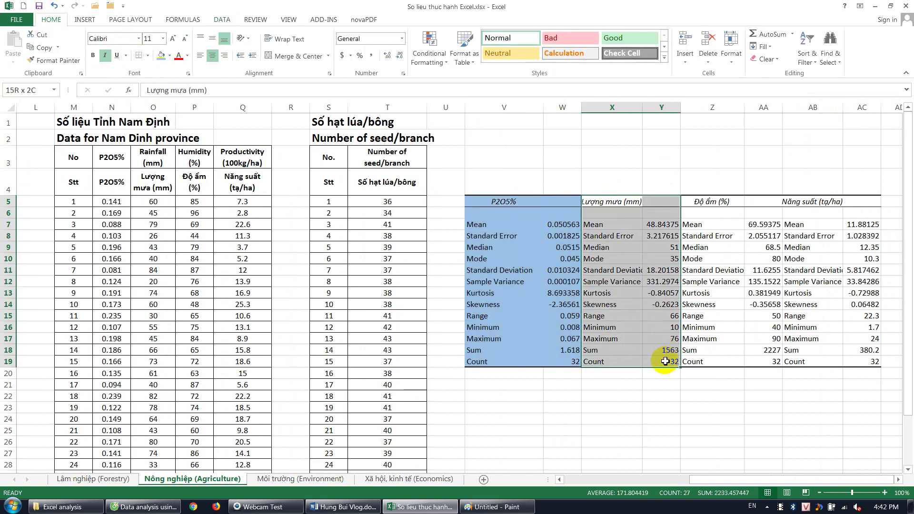
click(171, 56)
click(205, 89)
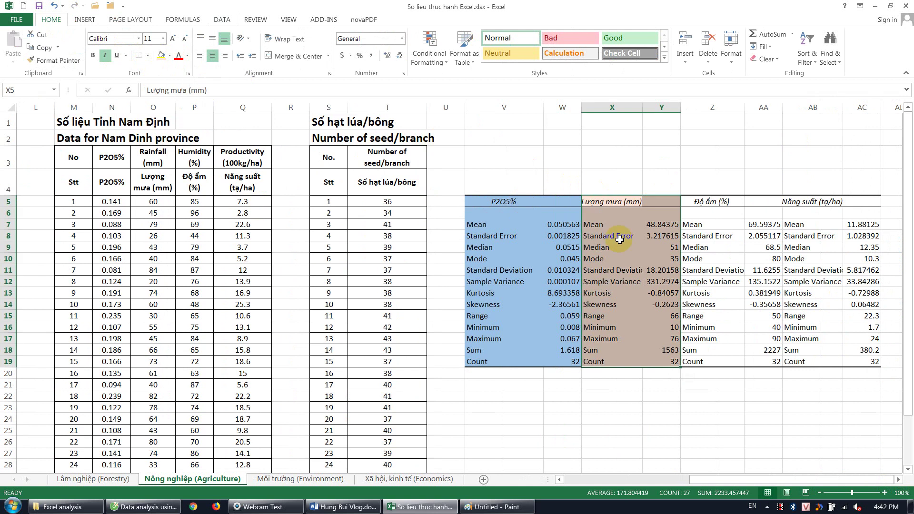
Step: Fill the Độ ẩm results block Z5:AA19 with light grey and the Năng suất block AB5:AC19 with light green
drag(699, 207, 757, 362)
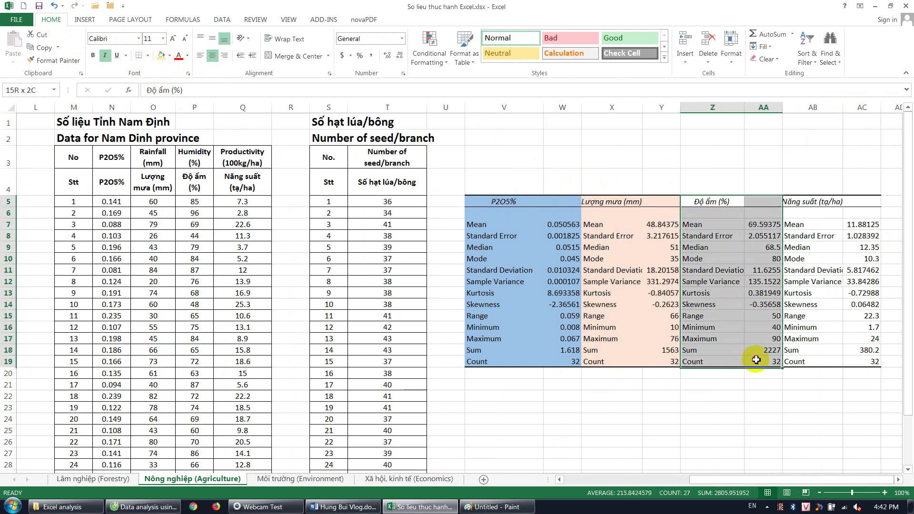
click(170, 56)
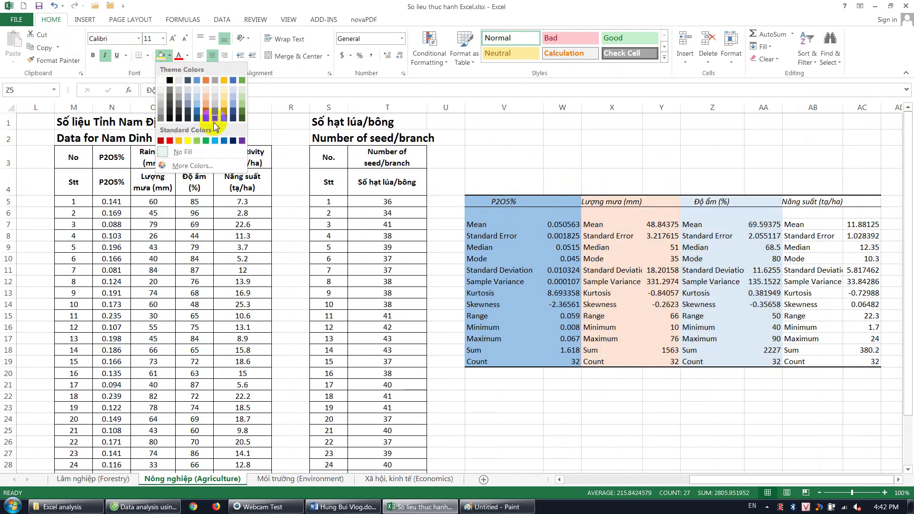
click(216, 96)
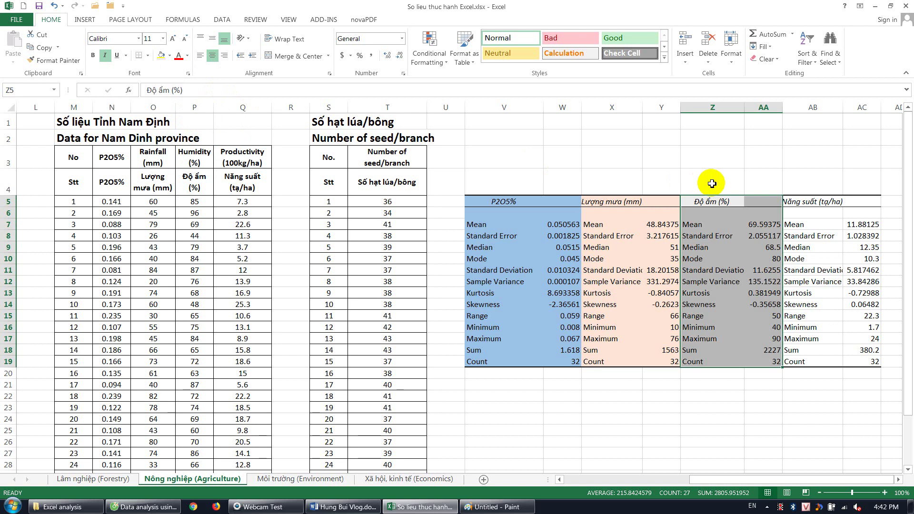
drag(809, 201, 874, 362)
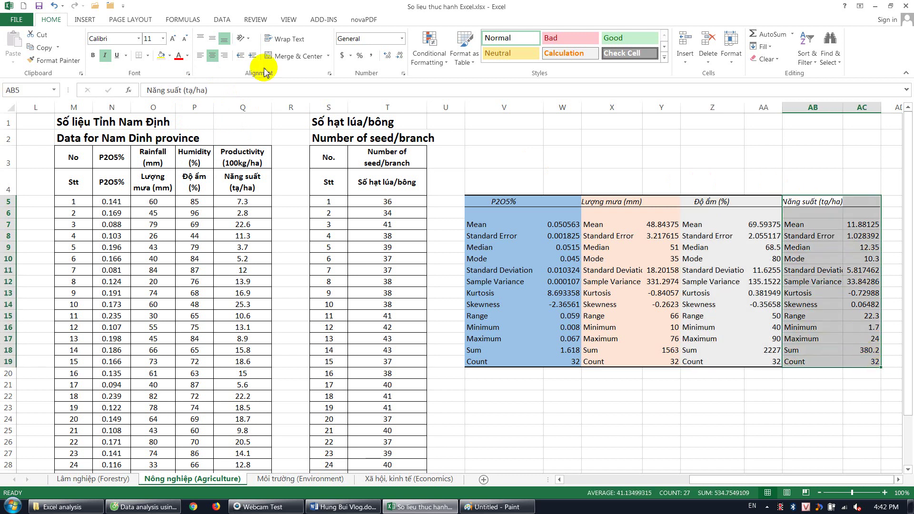
click(170, 55)
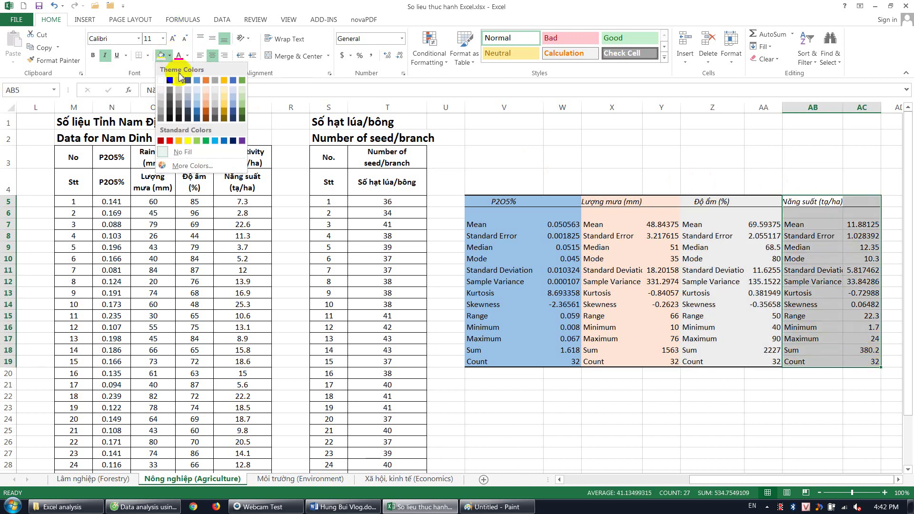
click(242, 93)
click(824, 329)
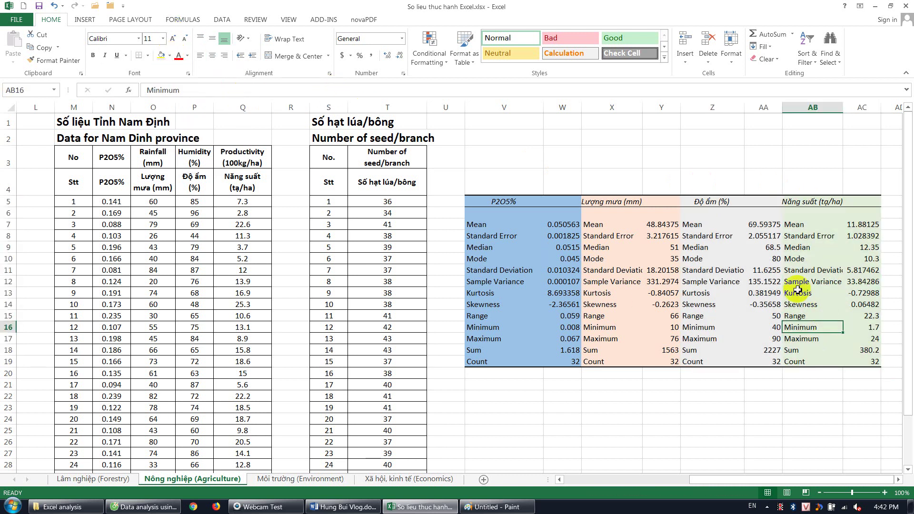
Step: Examine the Năng suất statistics from mean, standard deviation and variance through kurtosis, skewness, range, minimum, maximum and count
click(804, 225)
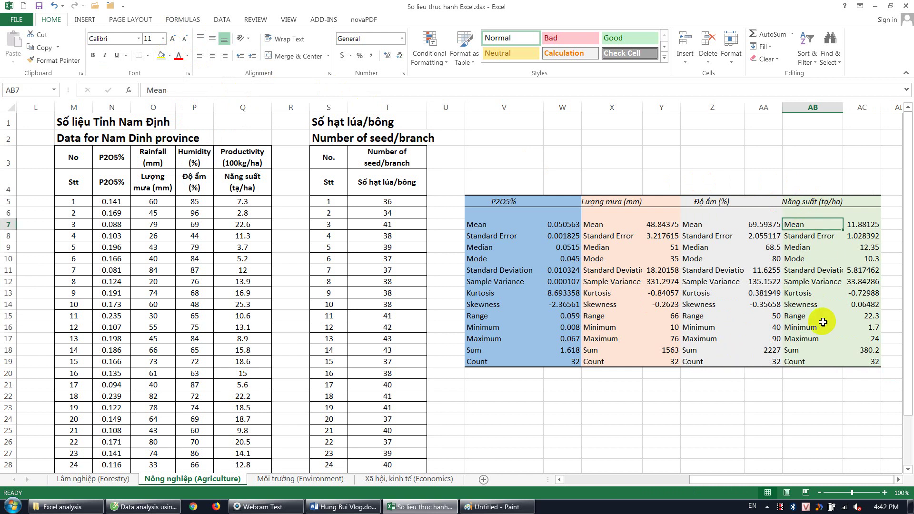
click(863, 226)
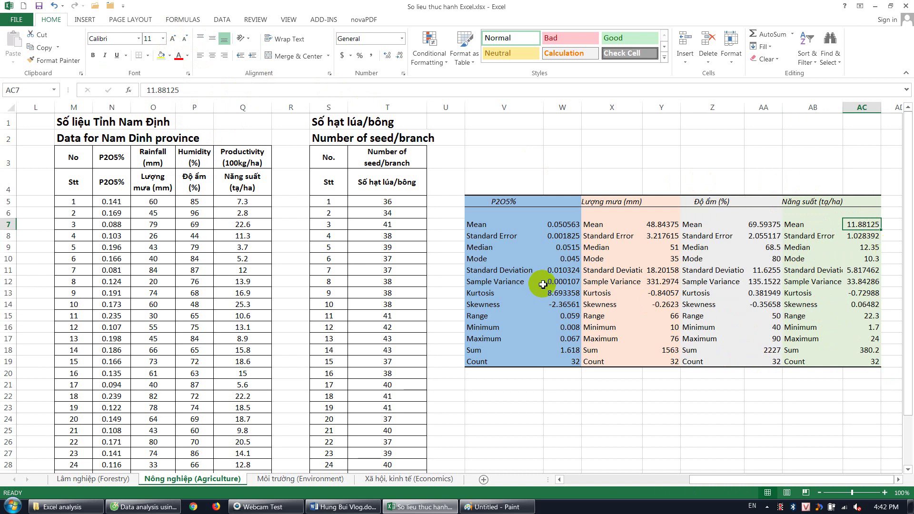
click(865, 271)
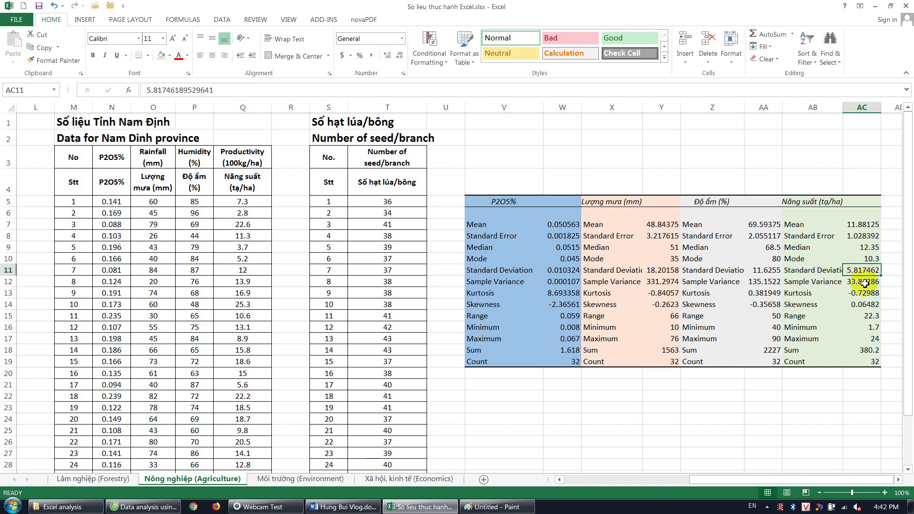
click(865, 284)
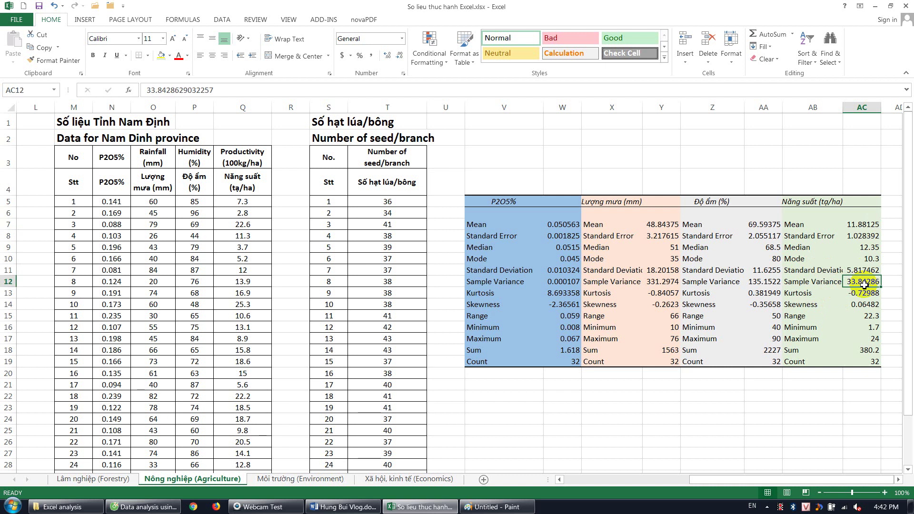
click(863, 294)
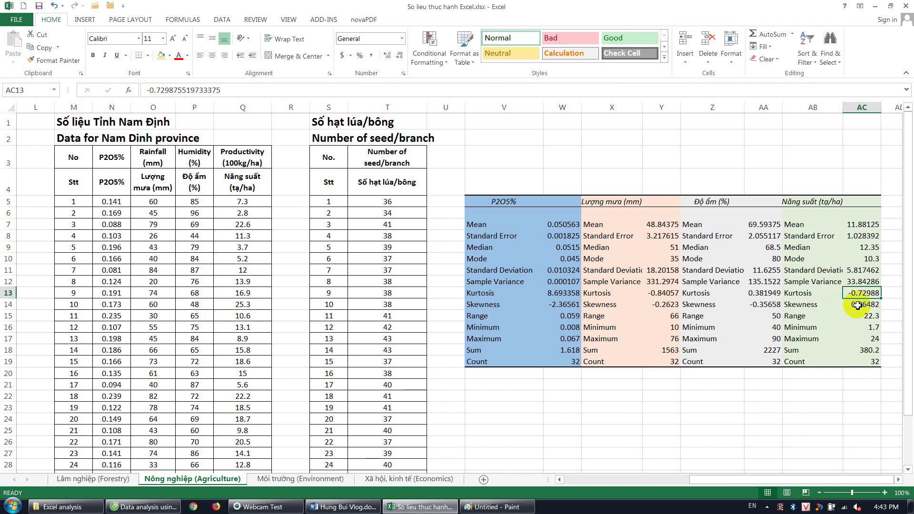
click(858, 306)
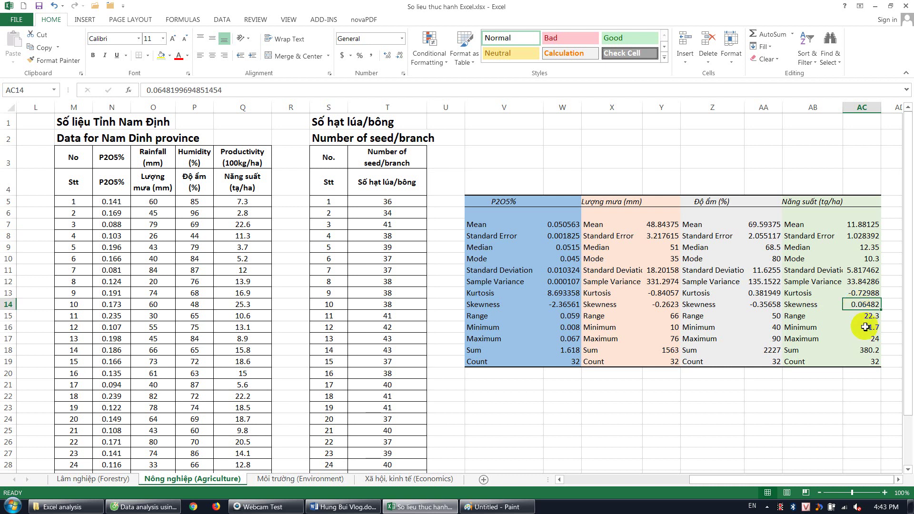
click(859, 316)
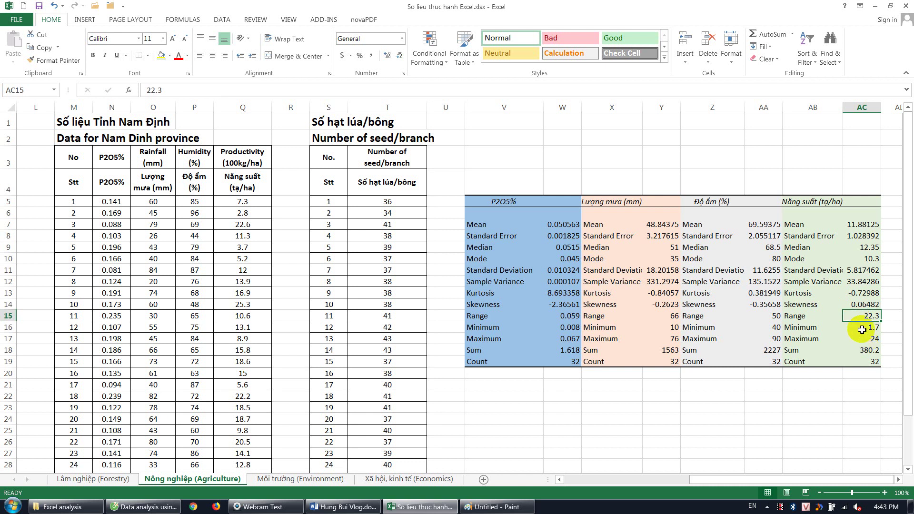
click(860, 329)
click(862, 339)
click(865, 363)
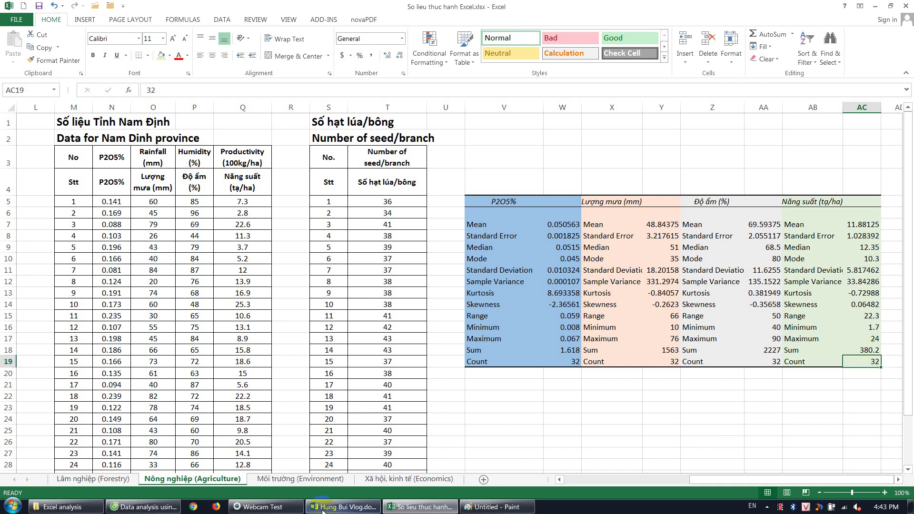
Step: Open the Môi trường (Environment) sheet and examine the Chuong My humidity, pH, N and TOC columns
click(314, 480)
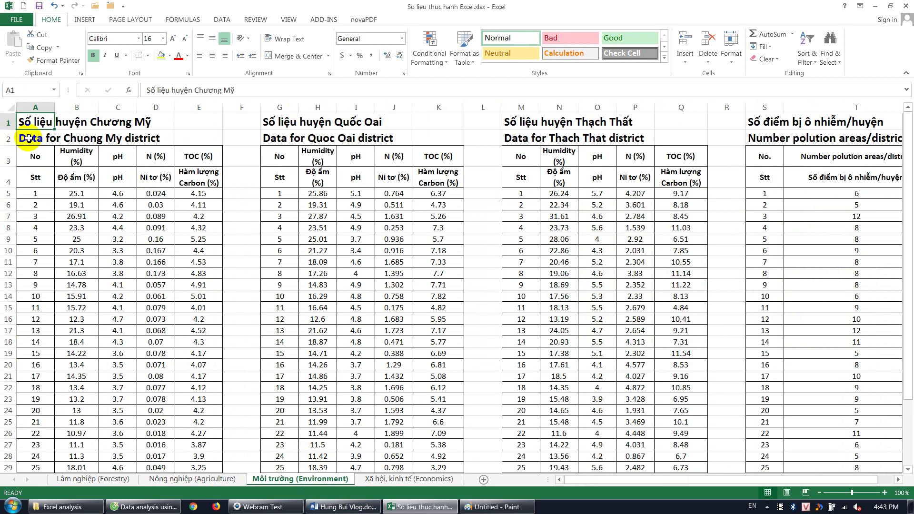
click(74, 157)
click(119, 157)
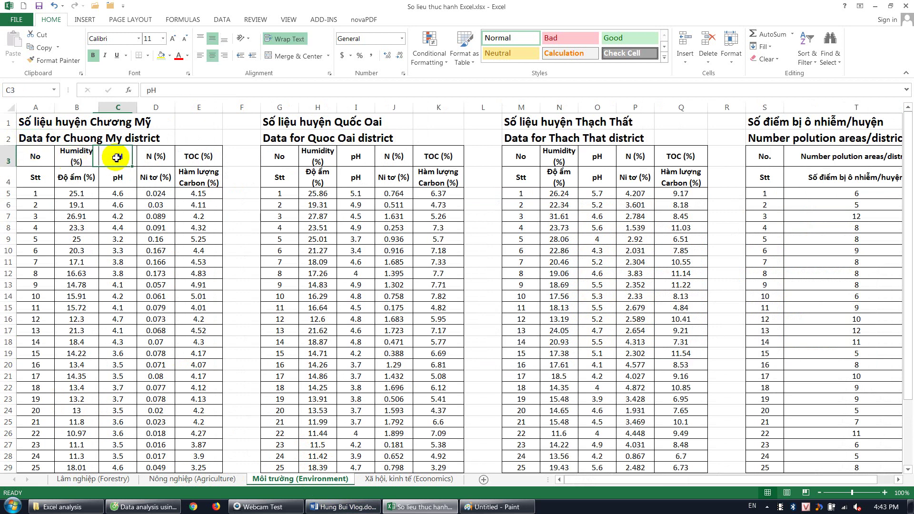
click(152, 158)
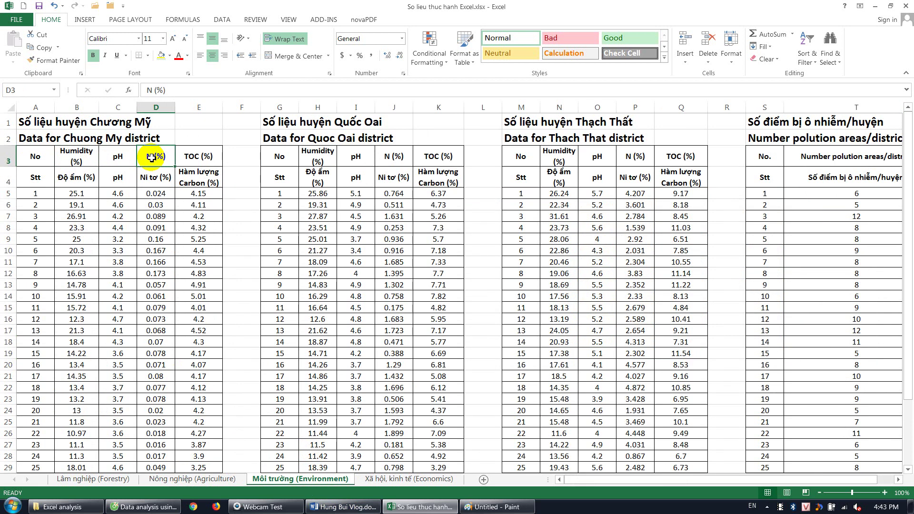
click(202, 157)
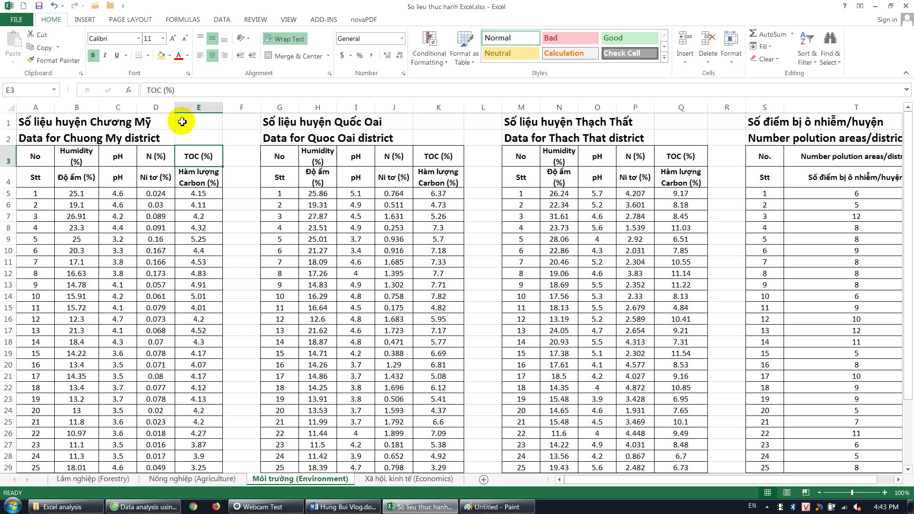
click(79, 176)
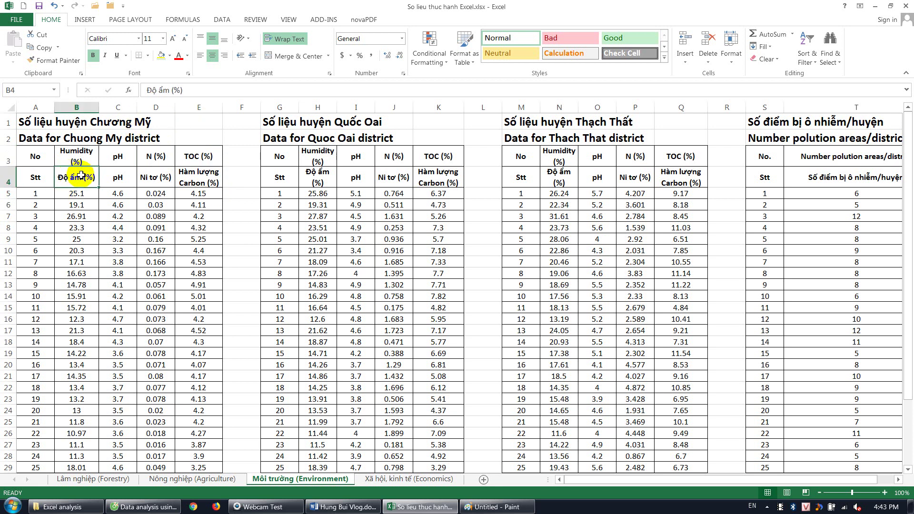
Step: Start Descriptive Statistics from the data analysis tools and replace the input range with the Chuong My columns, $B$4:$E$38
click(224, 20)
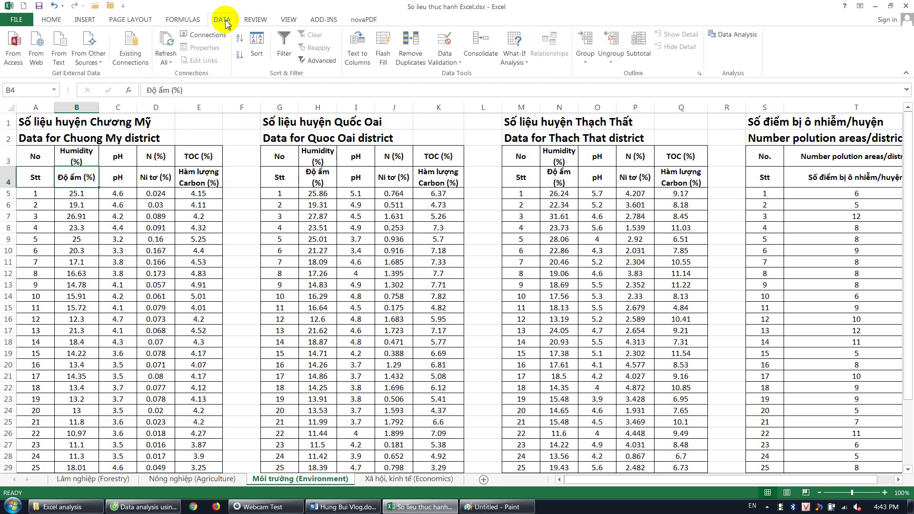
click(738, 36)
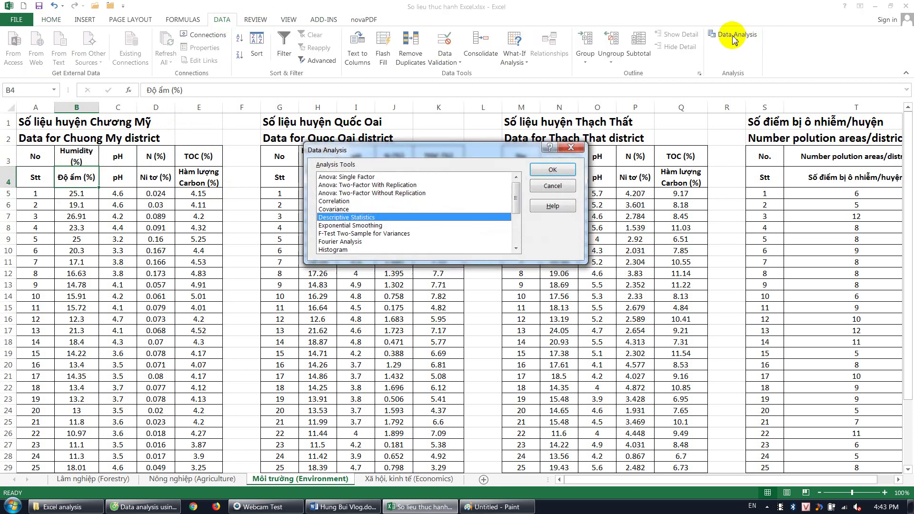
click(352, 218)
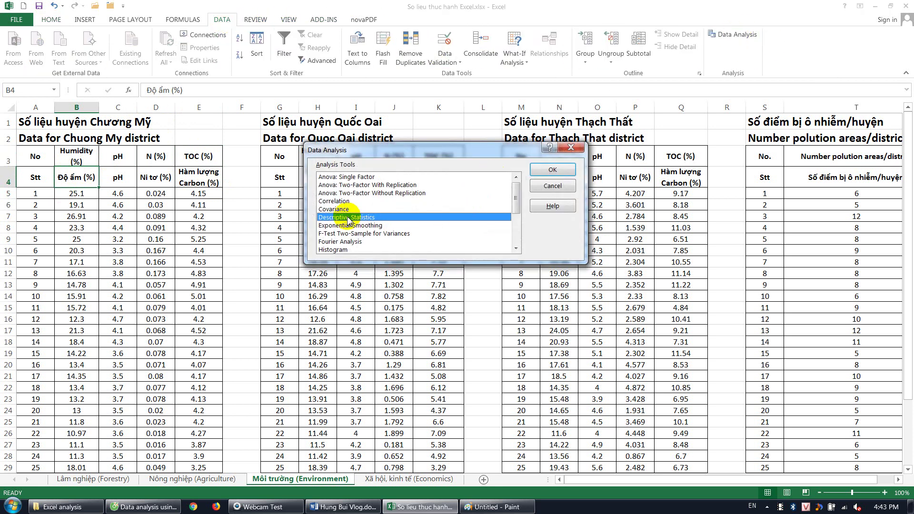
click(553, 170)
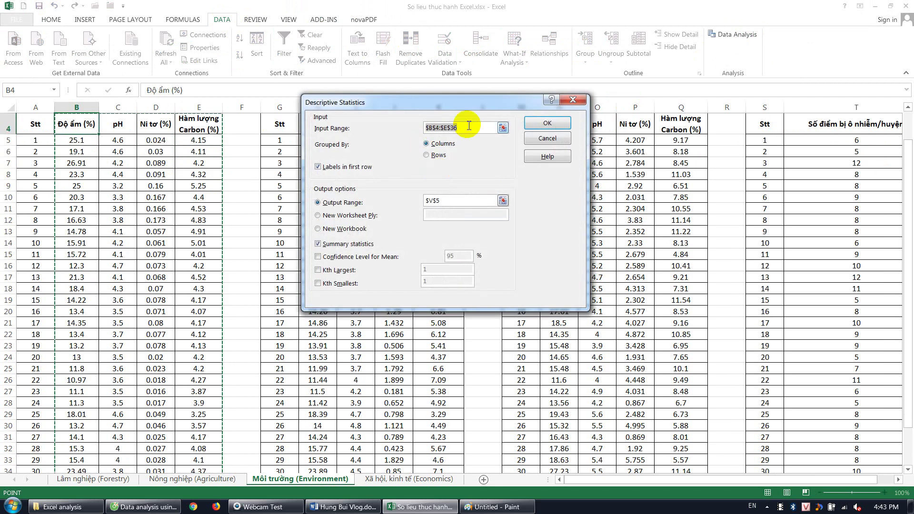
key(BackSpace)
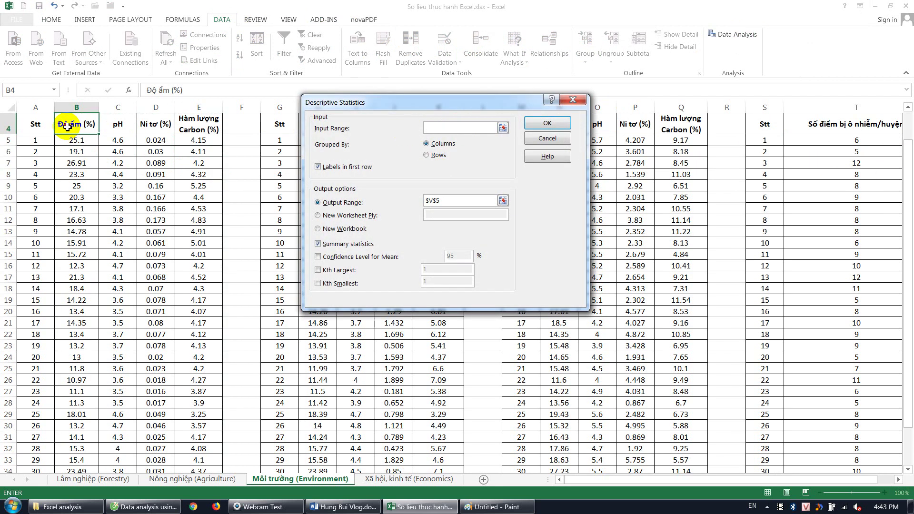
drag(67, 126, 206, 451)
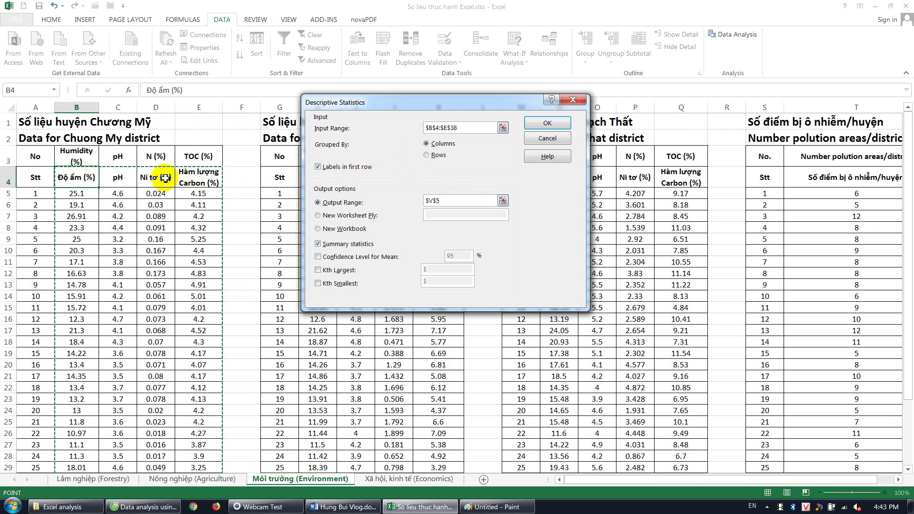
Step: Set the Descriptive Statistics output range to $V$5 and generate the Chuong My summary statistics
click(342, 208)
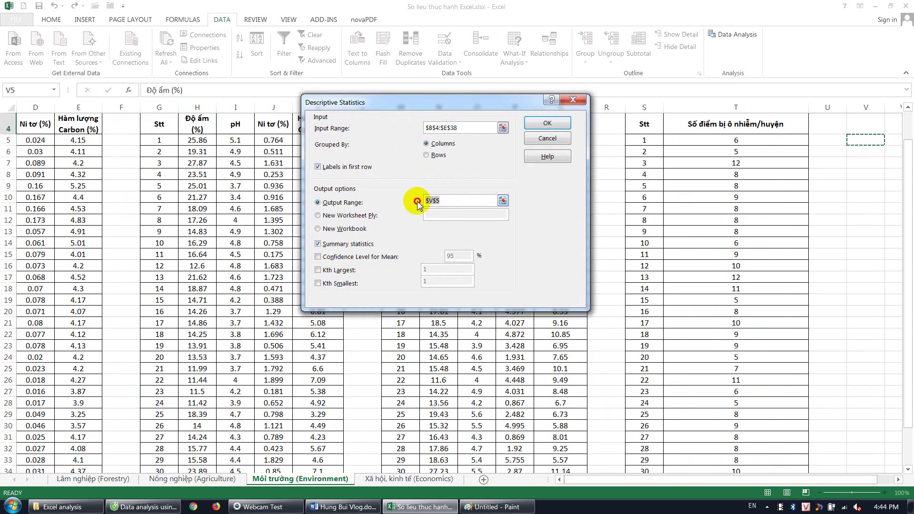
key(BackSpace)
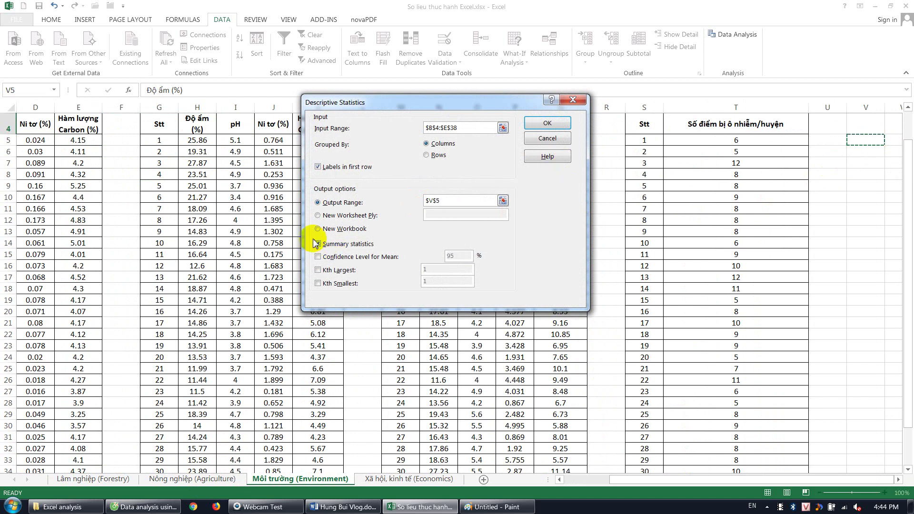
click(547, 124)
click(628, 163)
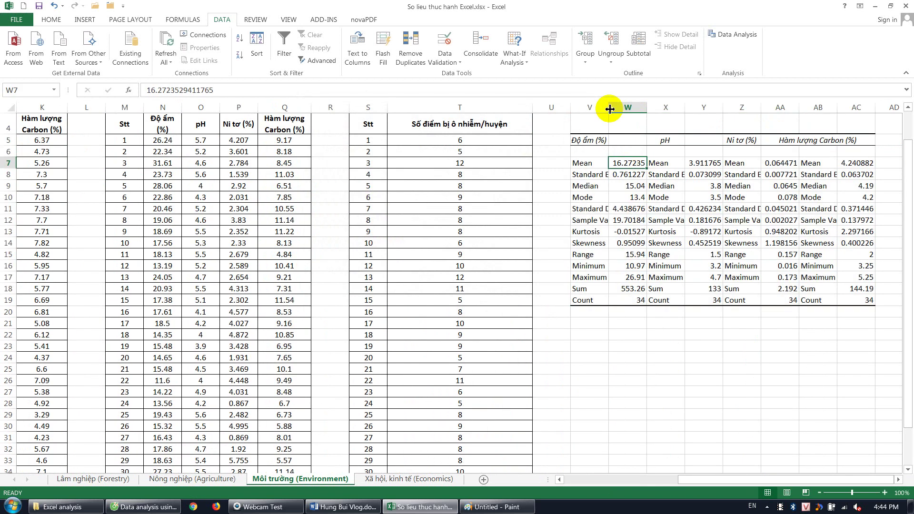
Step: Widen the label columns V, X, Z and AB of the Chuong My statistics so the row names fit
drag(611, 110, 642, 109)
drag(718, 108, 757, 109)
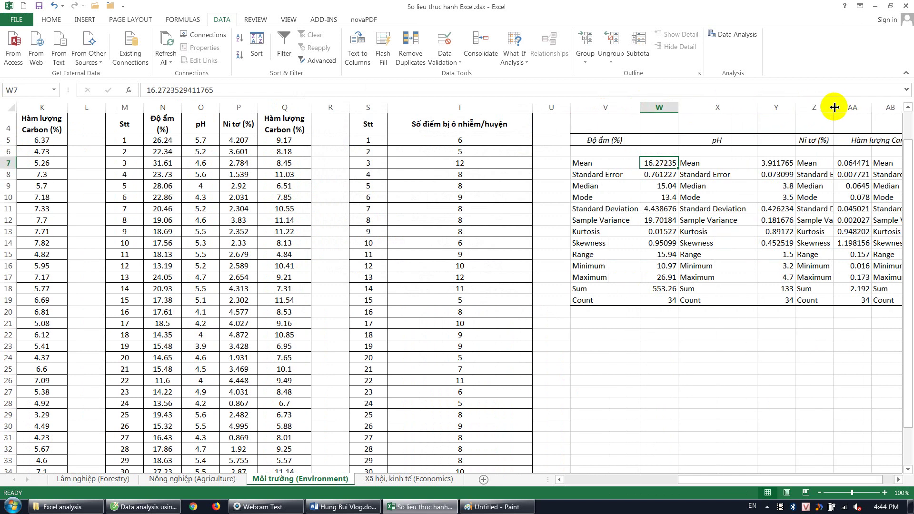
drag(835, 107, 863, 107)
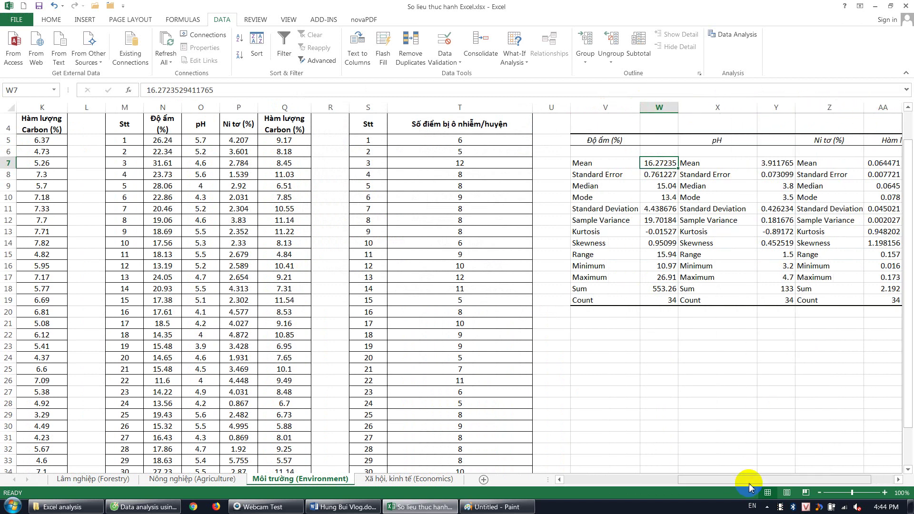
drag(749, 482, 827, 473)
drag(877, 106, 885, 106)
click(629, 329)
Step: Fill the Độ ẩm (%) statistics in V5:W19 light green and the pH statistics in X5:Y19 grey
click(523, 140)
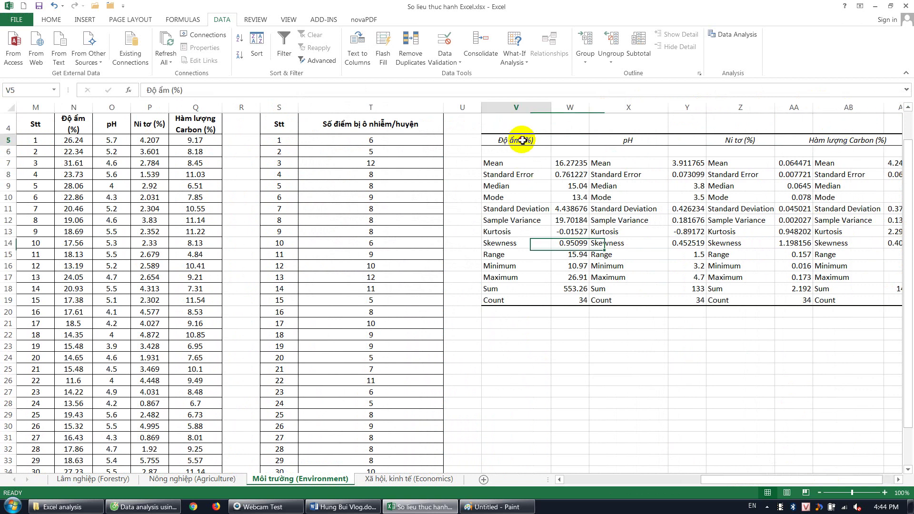
drag(522, 140, 579, 300)
click(51, 19)
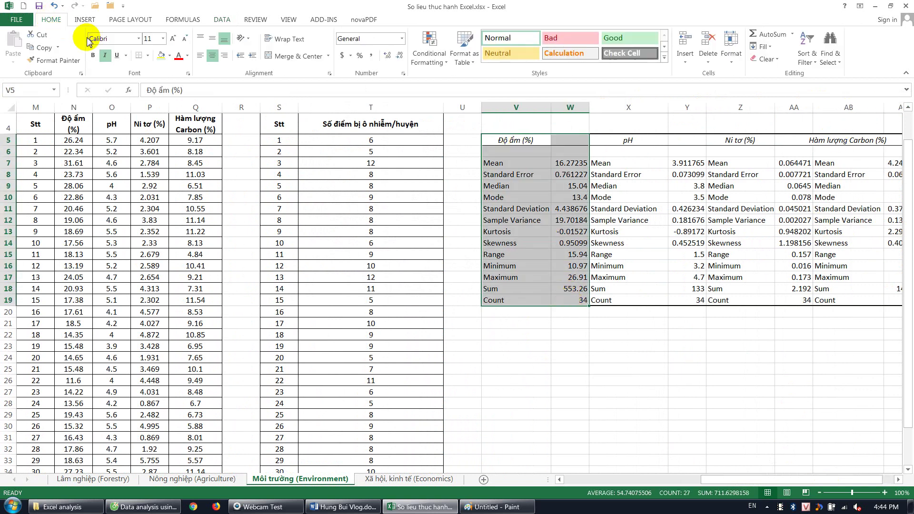
click(160, 56)
drag(609, 140, 681, 301)
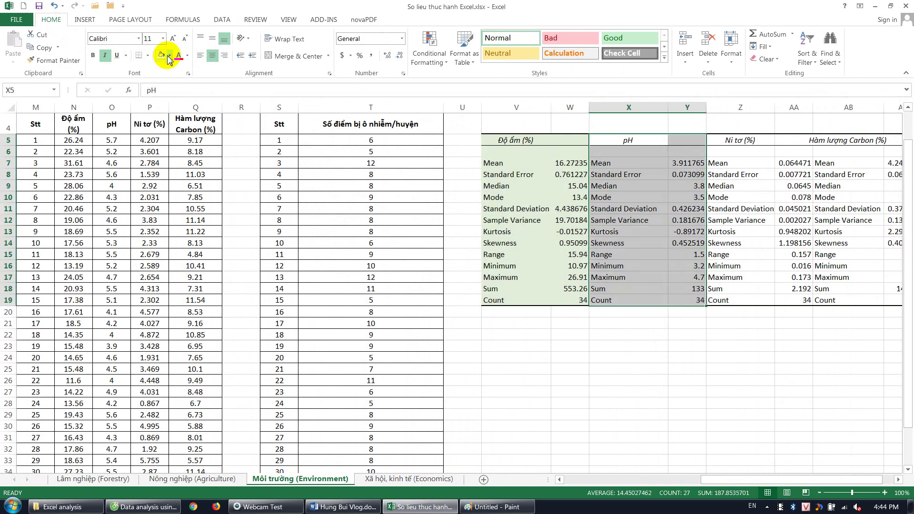
click(170, 55)
click(216, 107)
Step: Fill the Ni tơ (%) statistics in Z5:AA19 light grey
drag(728, 140, 803, 305)
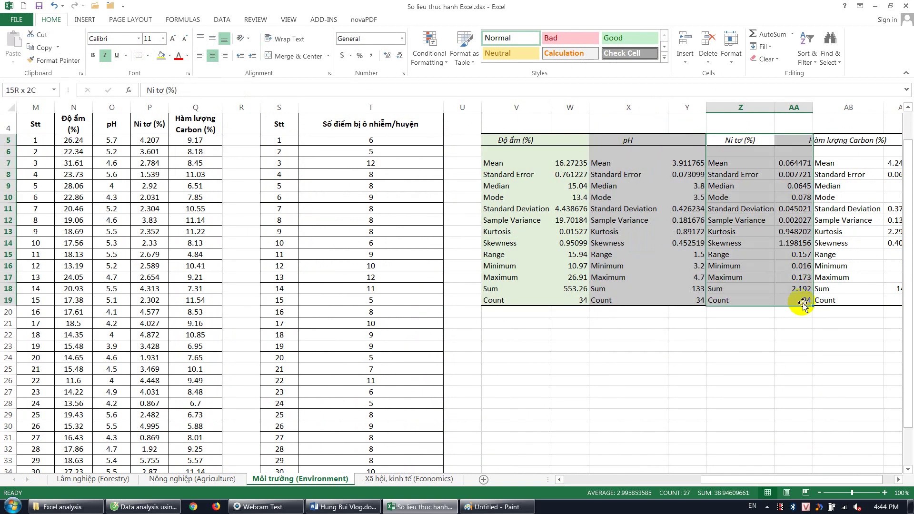
click(169, 56)
click(211, 95)
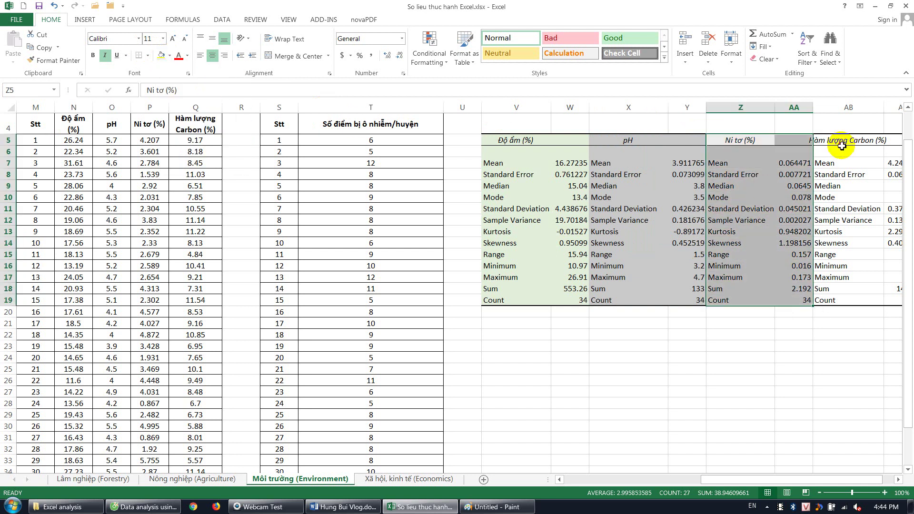
Step: Fill the Hàm lượng Carbon (%) statistics in AB5:AC19 dark grey
drag(839, 139, 828, 301)
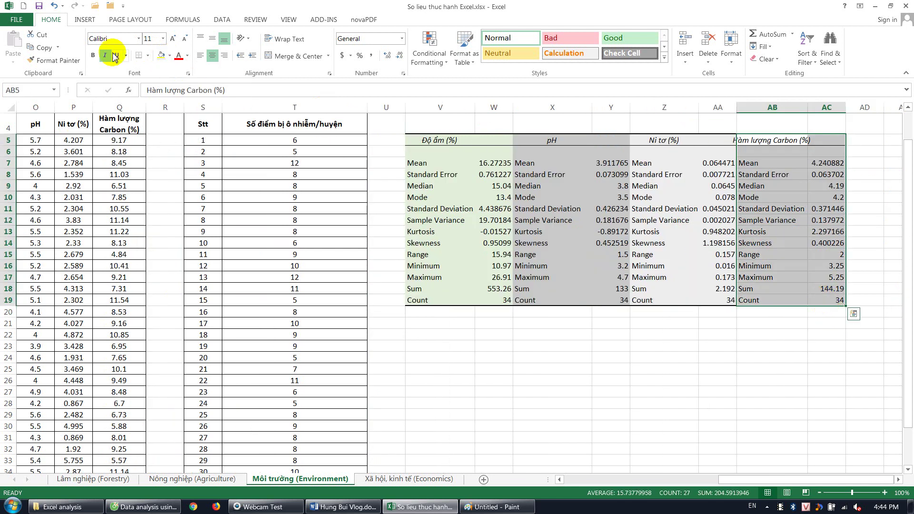
click(170, 57)
click(234, 93)
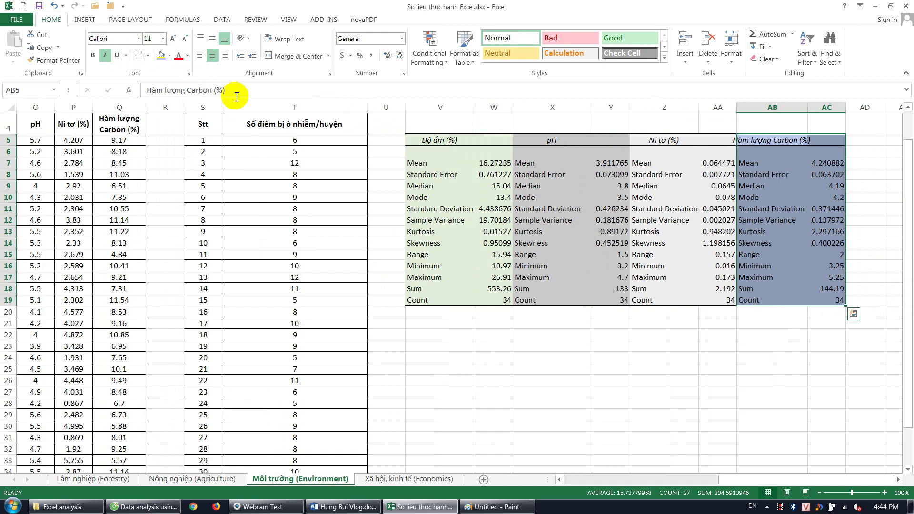
click(170, 56)
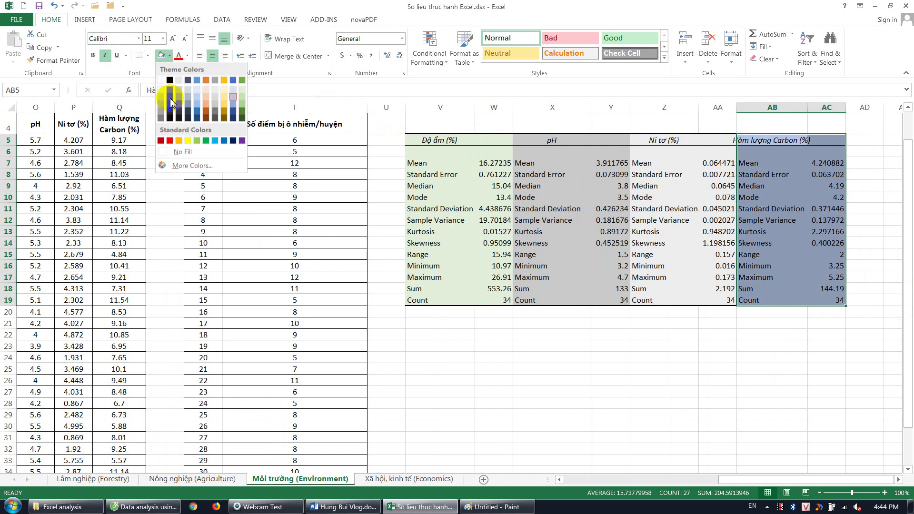
click(169, 87)
drag(483, 380, 483, 392)
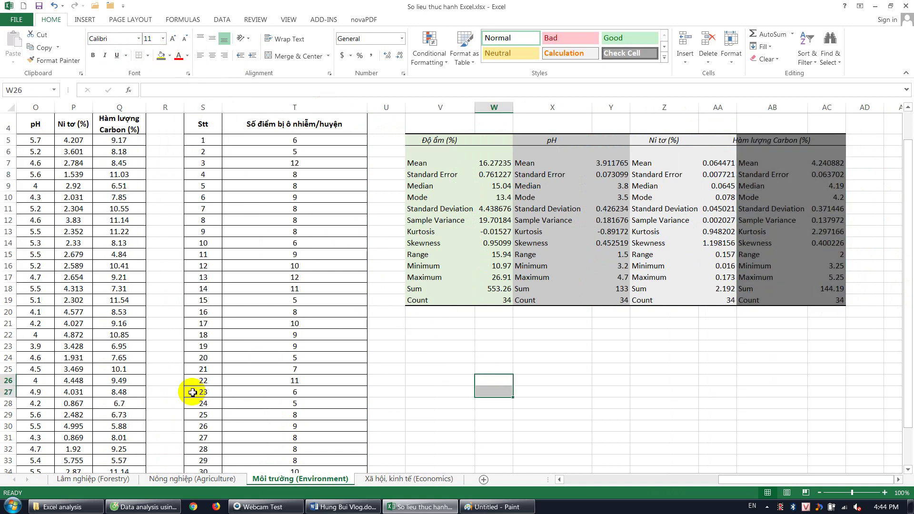
Step: Open the Xã hội, kinh tế (Economics) sheet and examine the Xuan Mai age, firewood, bamboo shoot and income columns
click(388, 480)
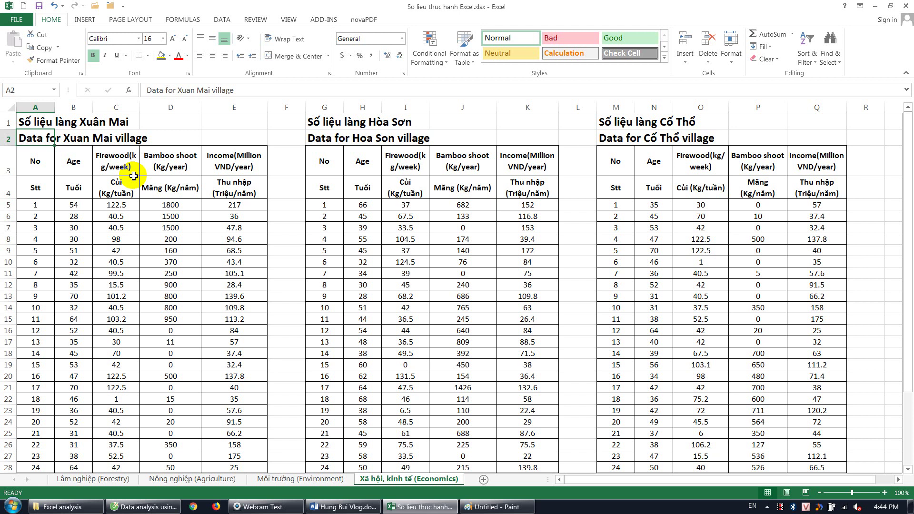
click(75, 188)
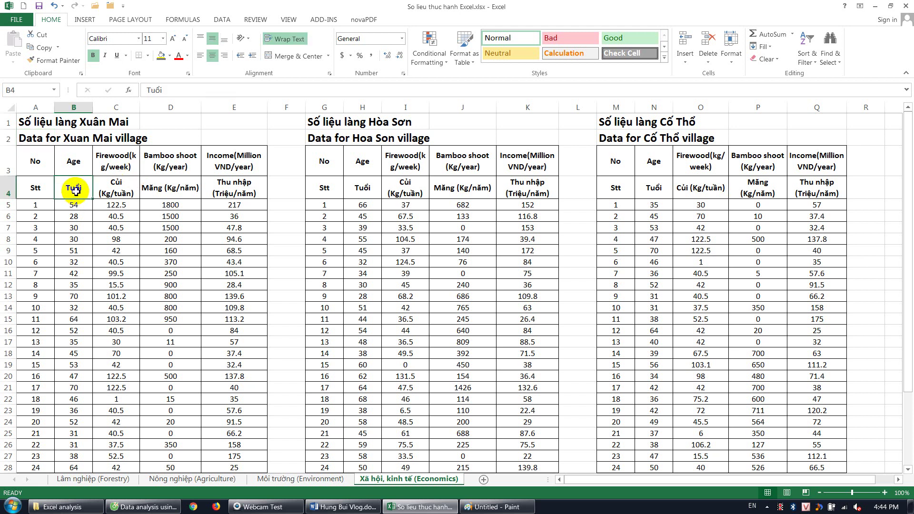
click(112, 189)
click(172, 181)
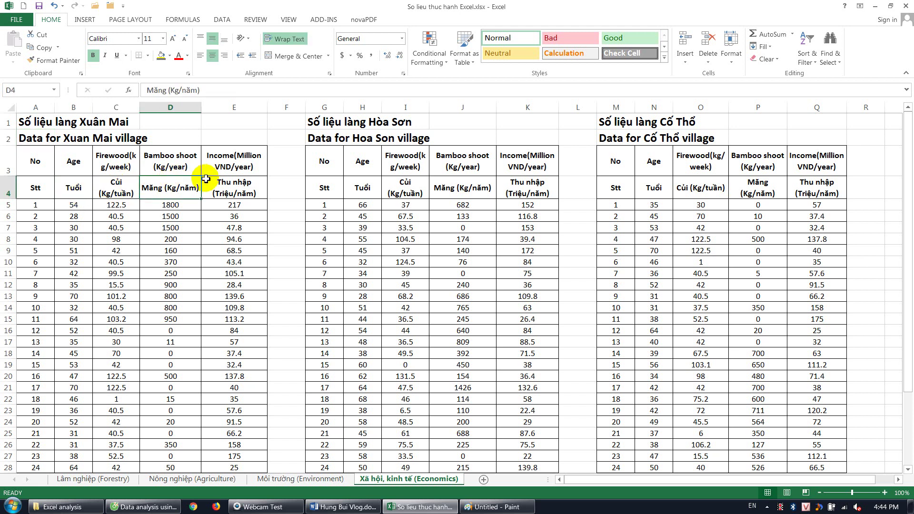
click(245, 185)
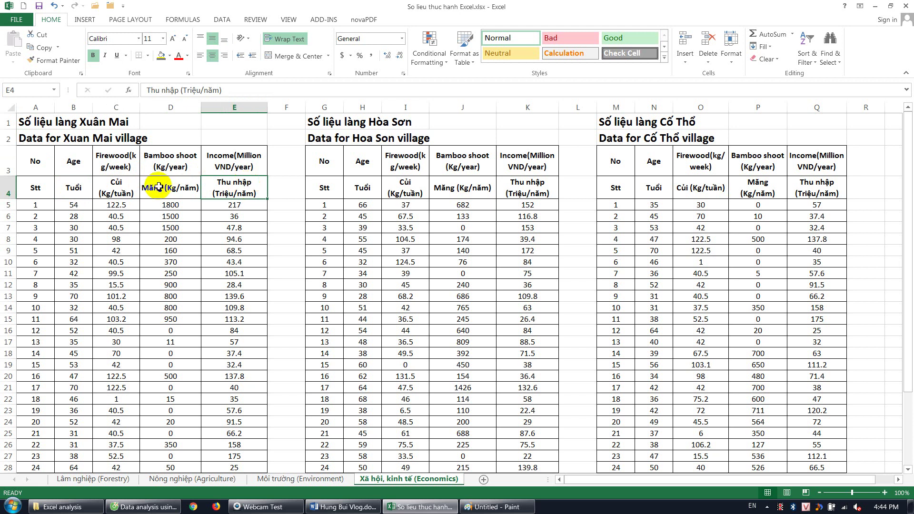
click(77, 188)
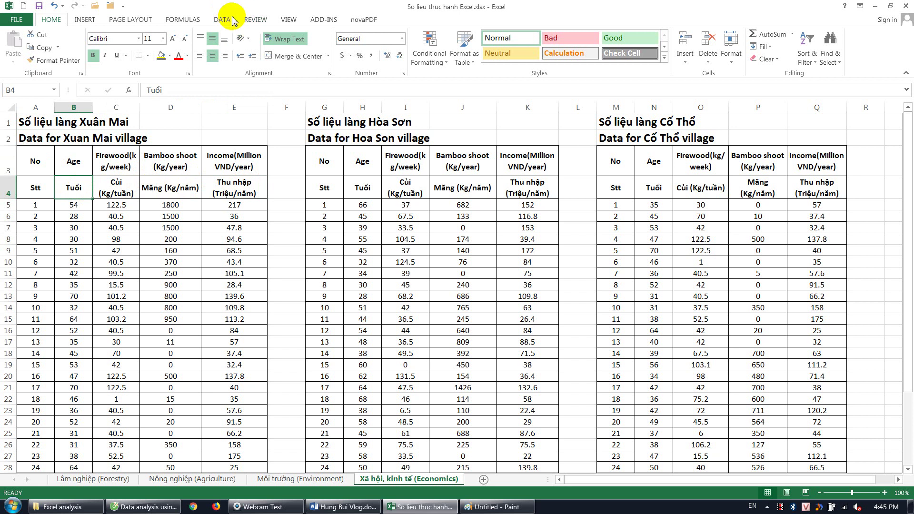
Step: Start Descriptive Statistics from the data analysis tools and set the input range to the Xuan Mai columns, $B$4:$E$38
click(221, 21)
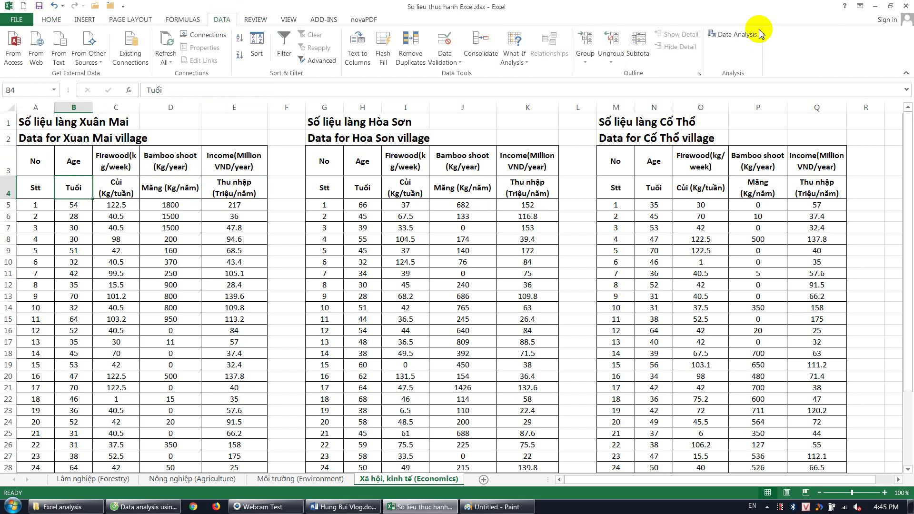
click(741, 34)
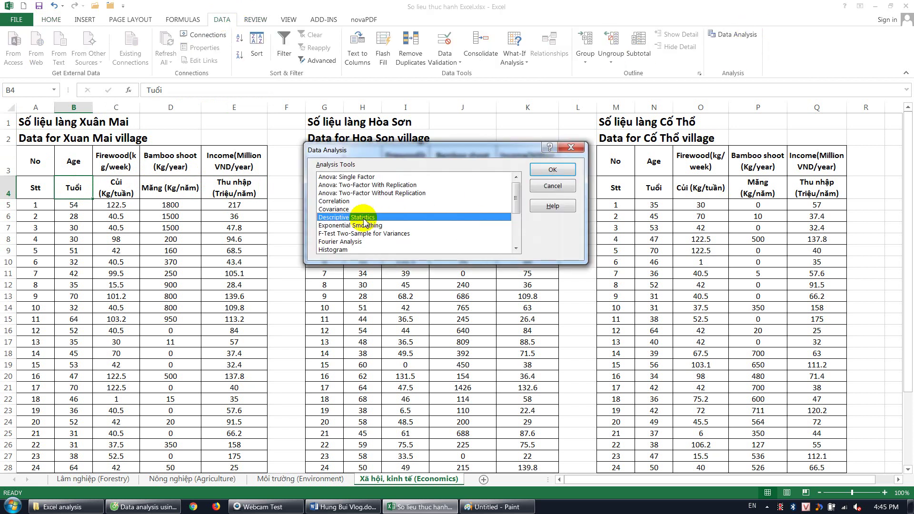
click(553, 169)
key(Delete)
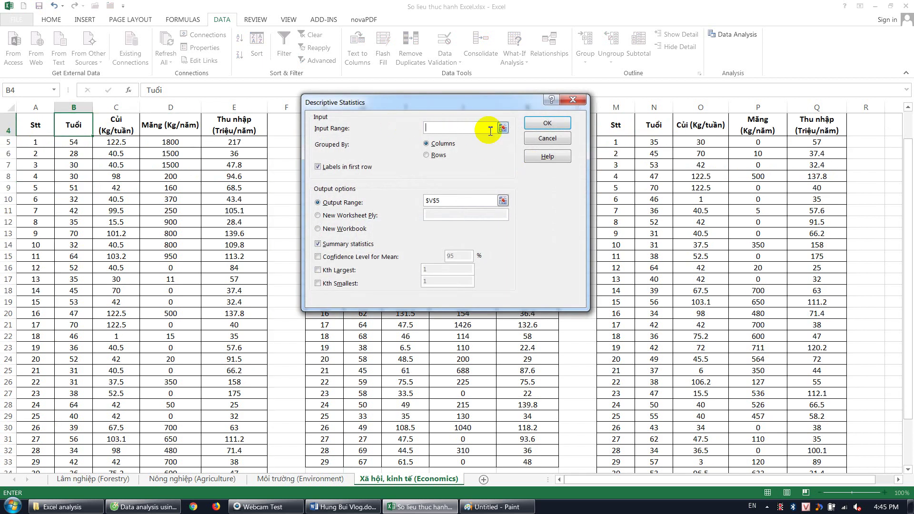
click(503, 127)
click(72, 123)
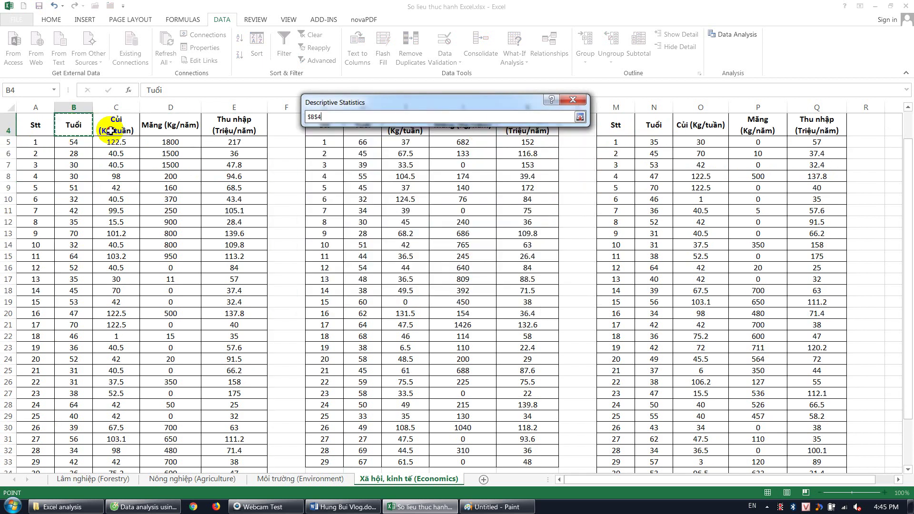
drag(110, 130, 248, 456)
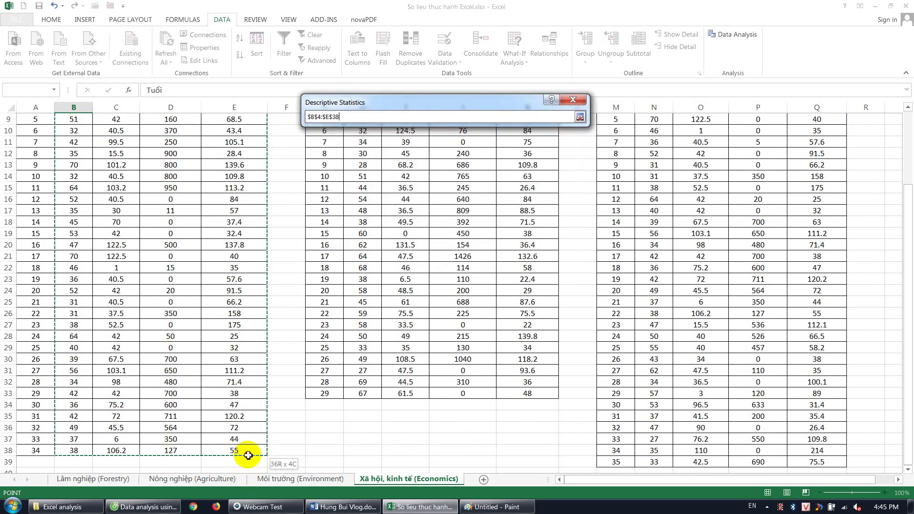
scroll(246, 428, up, 3)
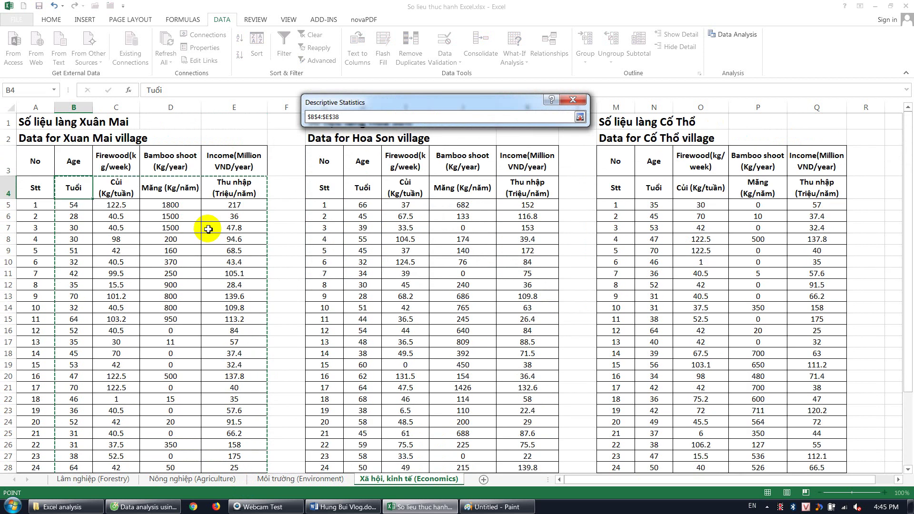
click(580, 118)
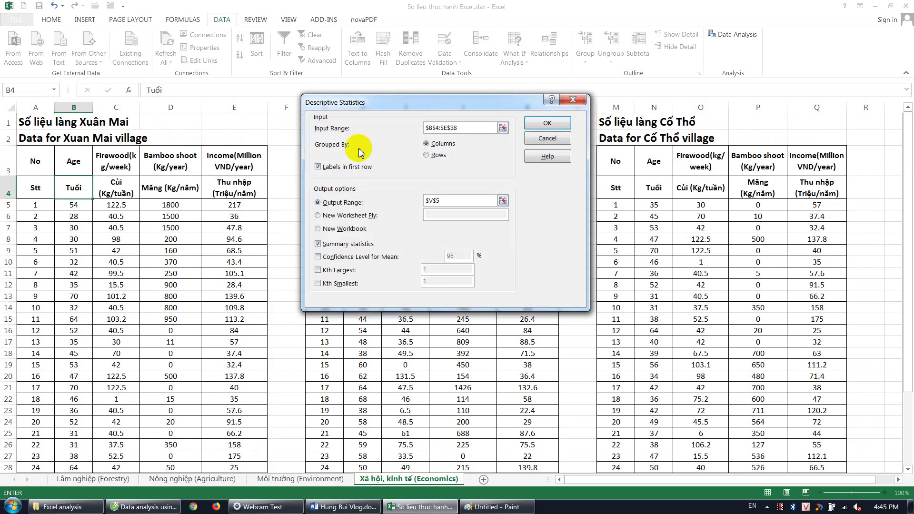
Step: Set the Descriptive Statistics output range to $S$5 and generate the Xuan Mai summary statistics
click(321, 202)
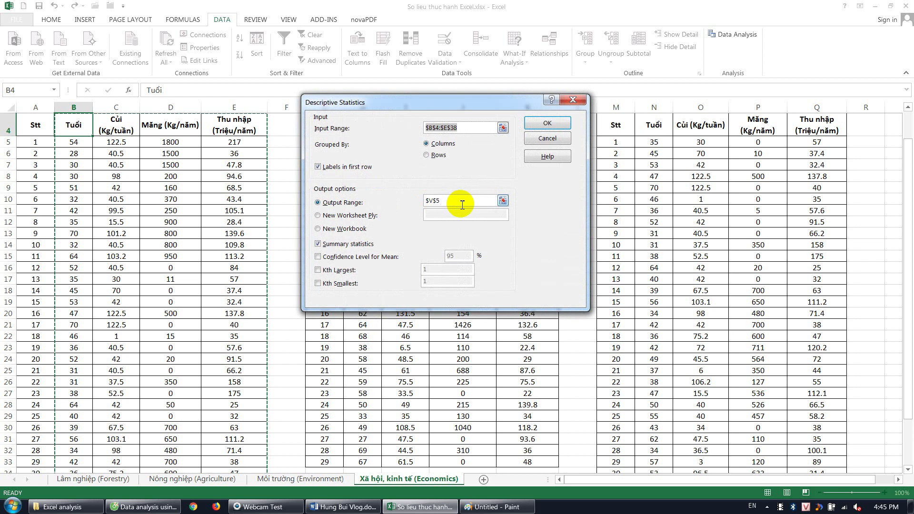
drag(463, 201, 419, 199)
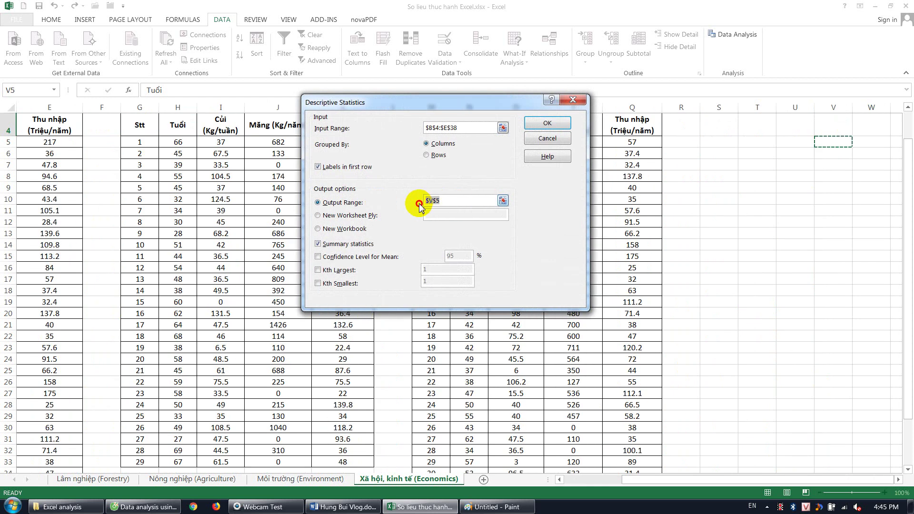
key(BackSpace)
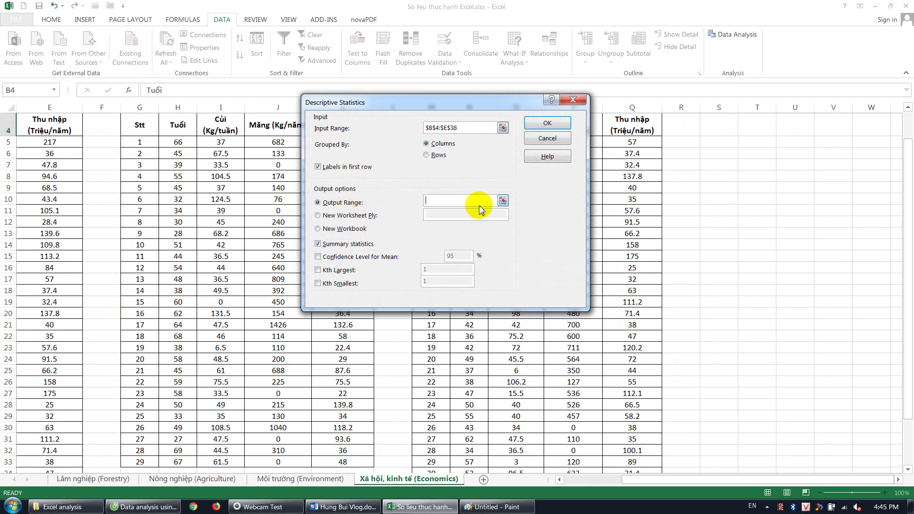
click(503, 200)
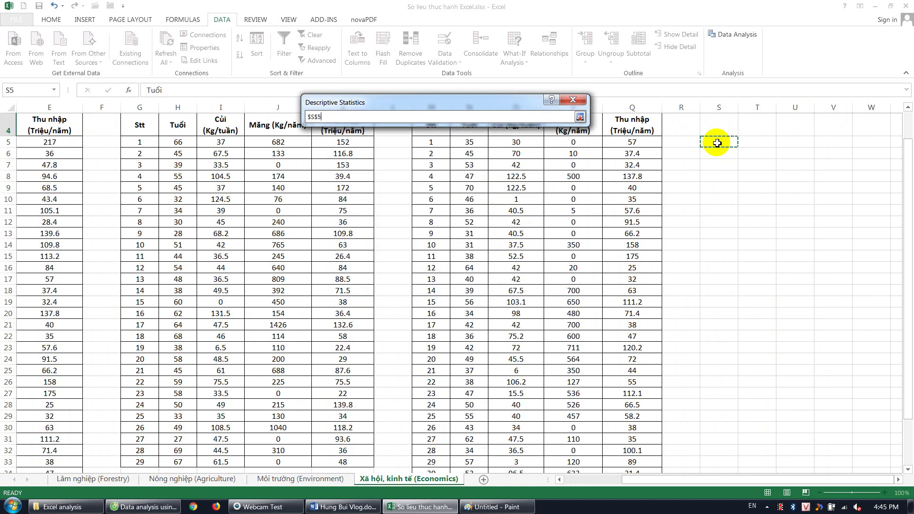
click(580, 117)
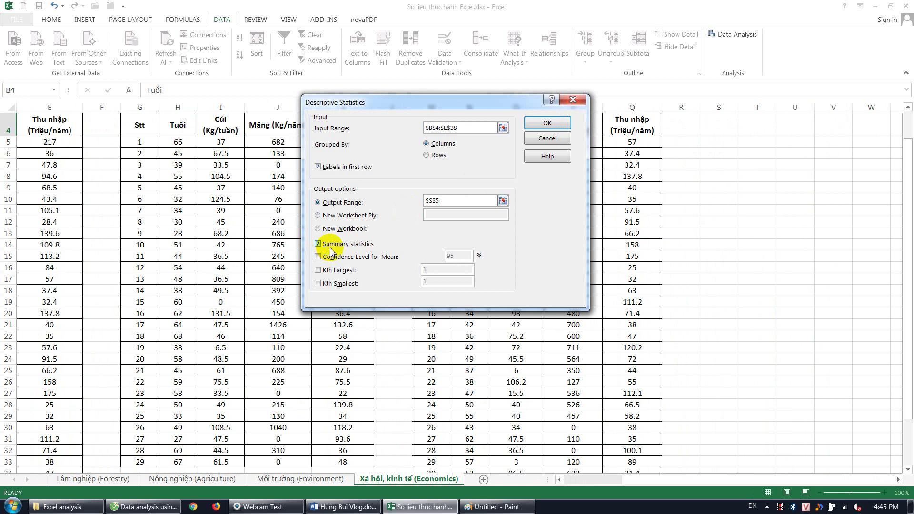
click(547, 124)
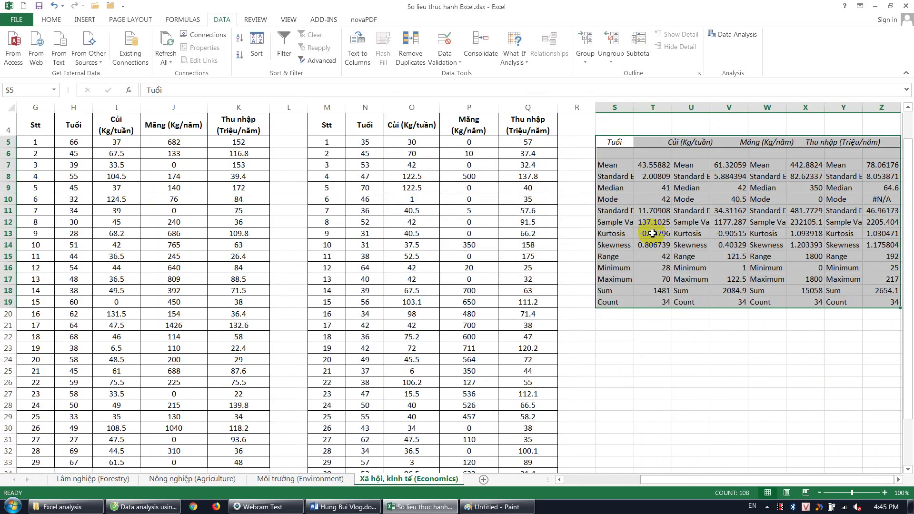
Step: Widen the label columns S, U, W and Y of the Xuan Mai statistics so the row names fit
click(708, 360)
drag(634, 107, 665, 108)
drag(741, 108, 782, 109)
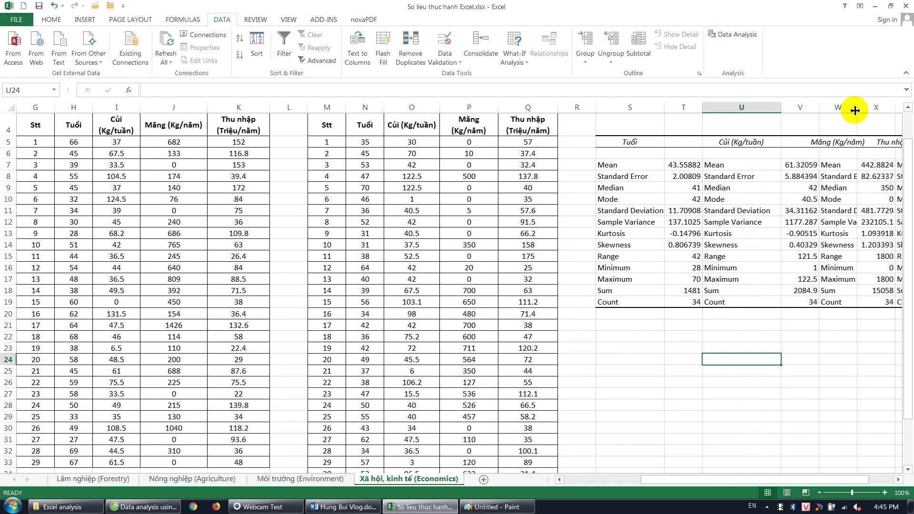
drag(856, 111, 902, 108)
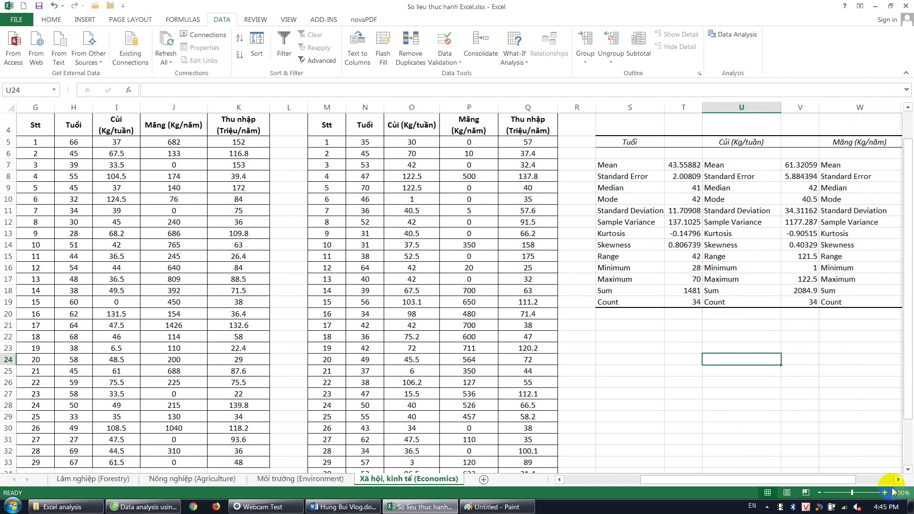
click(899, 480)
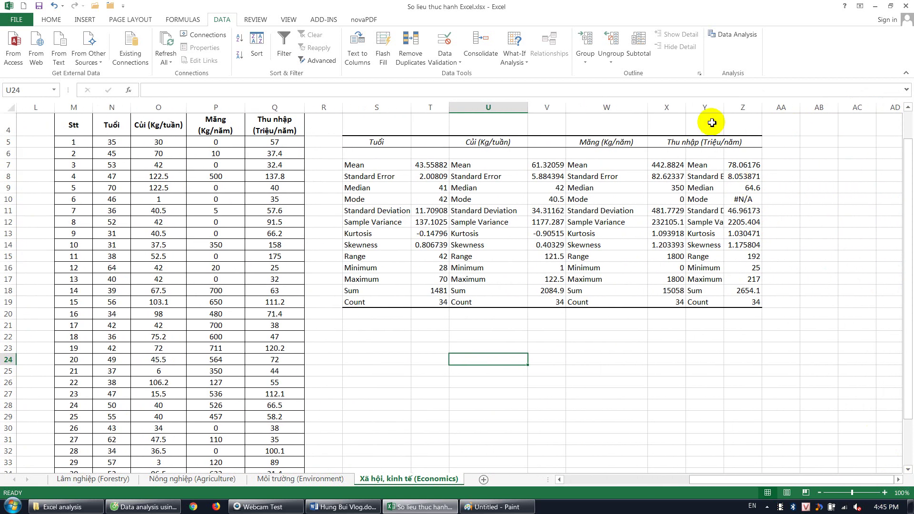
drag(727, 109, 760, 107)
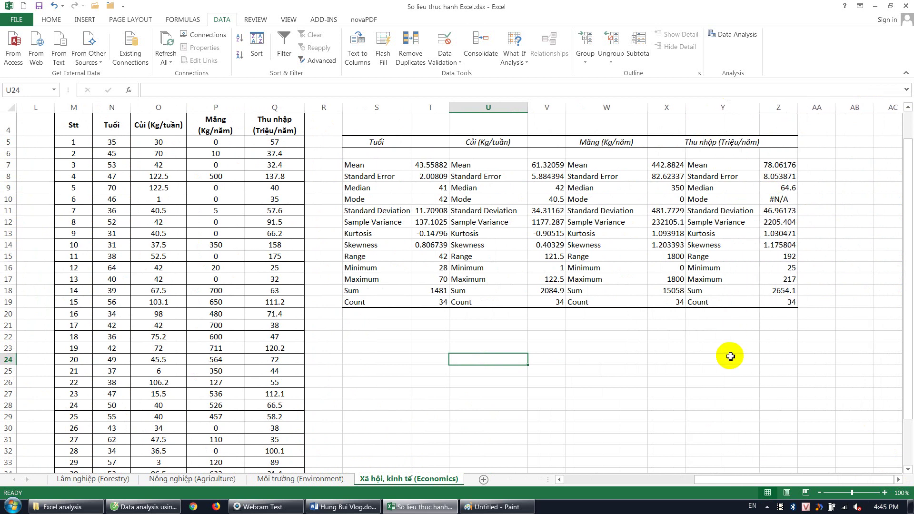
click(729, 357)
Step: Fill the Tuổi statistics in S5:T19 dark grey
drag(374, 141, 428, 302)
click(51, 19)
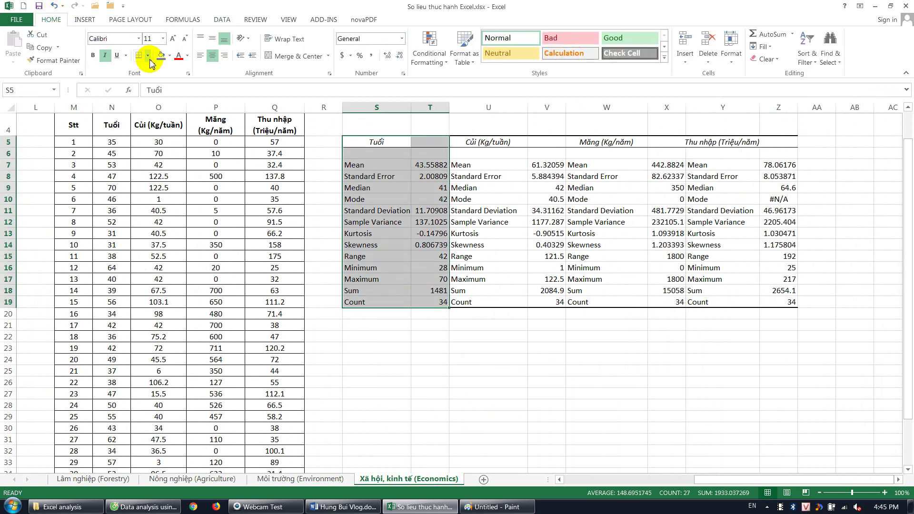
click(161, 56)
Step: Fill the Củi (Kg/tuần) statistics in U5:V19 with a lighter gold colour
drag(471, 141, 543, 303)
click(170, 56)
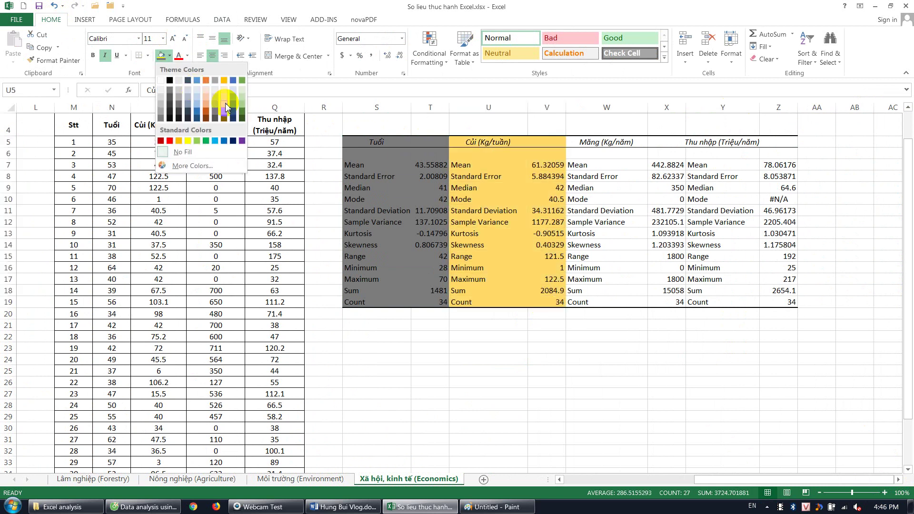
click(226, 102)
Step: Fill the Măng (Kg/năm) statistics in W5:X19 light blue
drag(593, 145, 614, 304)
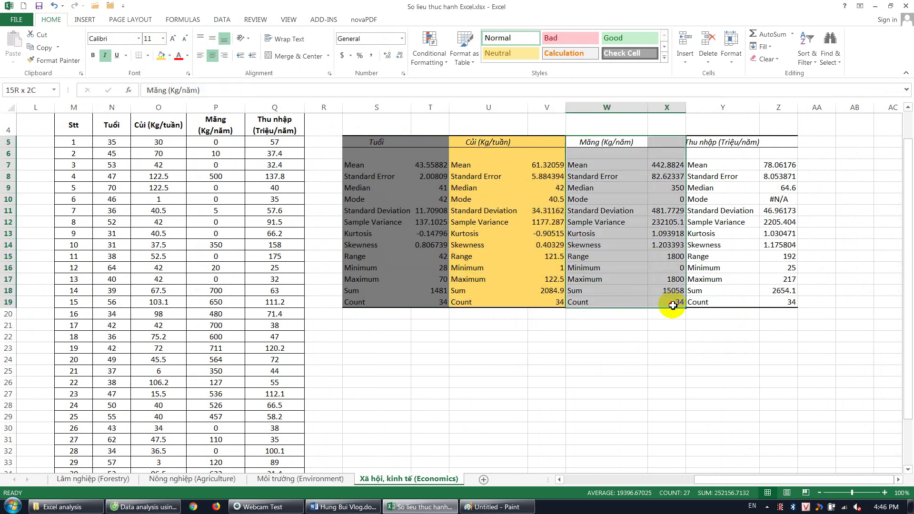
click(170, 56)
click(196, 119)
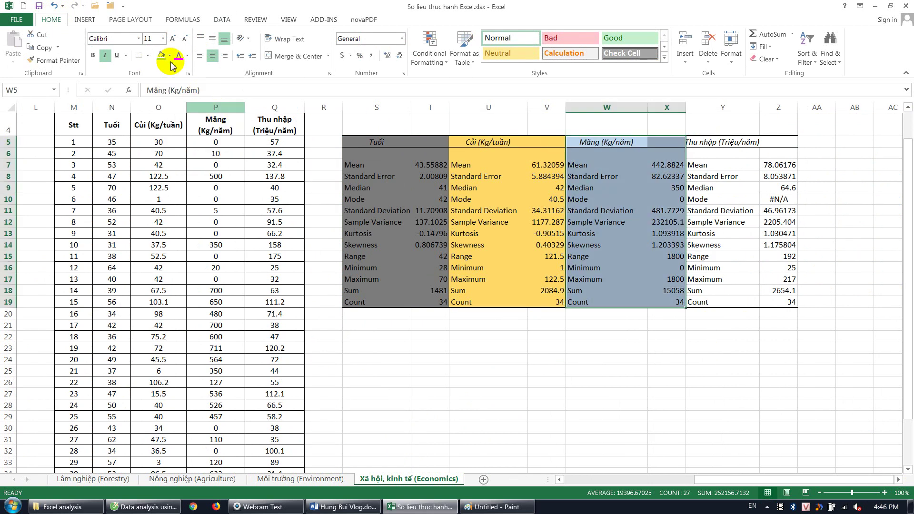
Step: Fill the Thu nhập (Triệu/năm) statistics in Y5:Z19 with the pale gold colour
drag(714, 142, 792, 301)
click(170, 55)
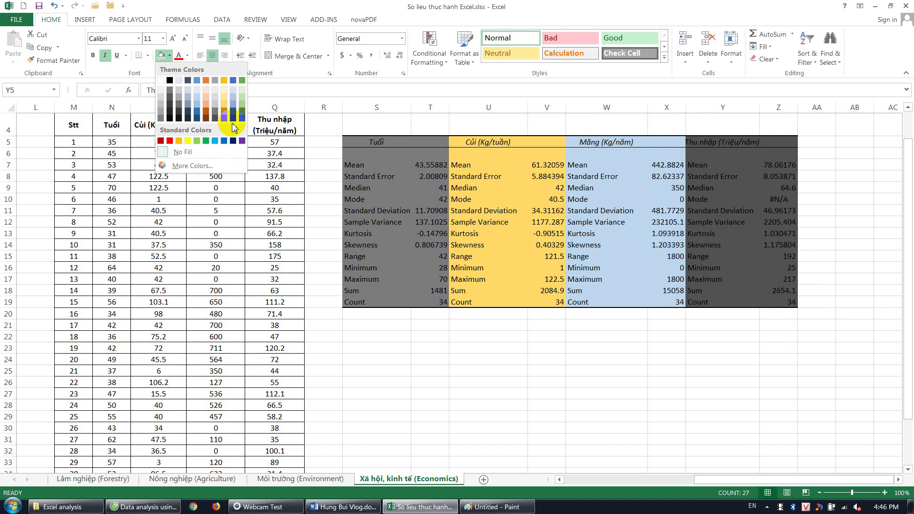
click(222, 94)
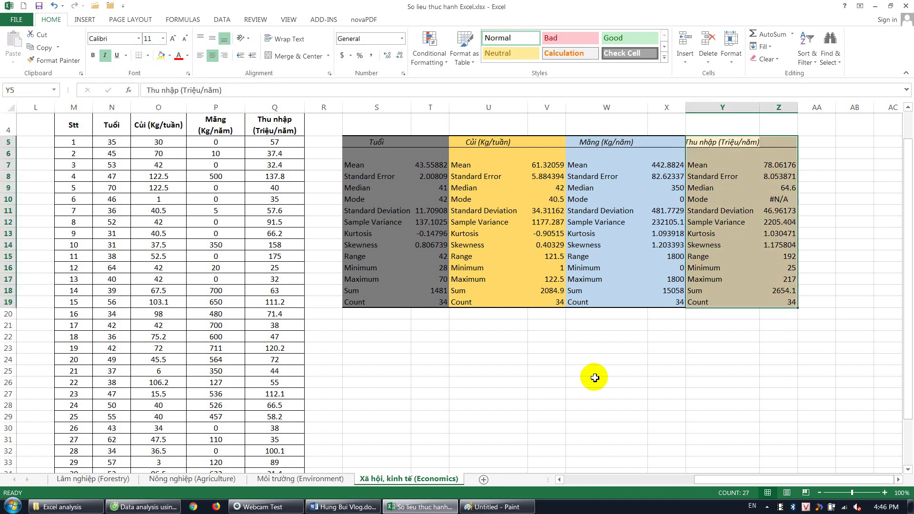
click(595, 377)
Step: Examine the Thu nhập mean, median, mode, standard deviation, sample variance, kurtosis and skewness entries
click(748, 165)
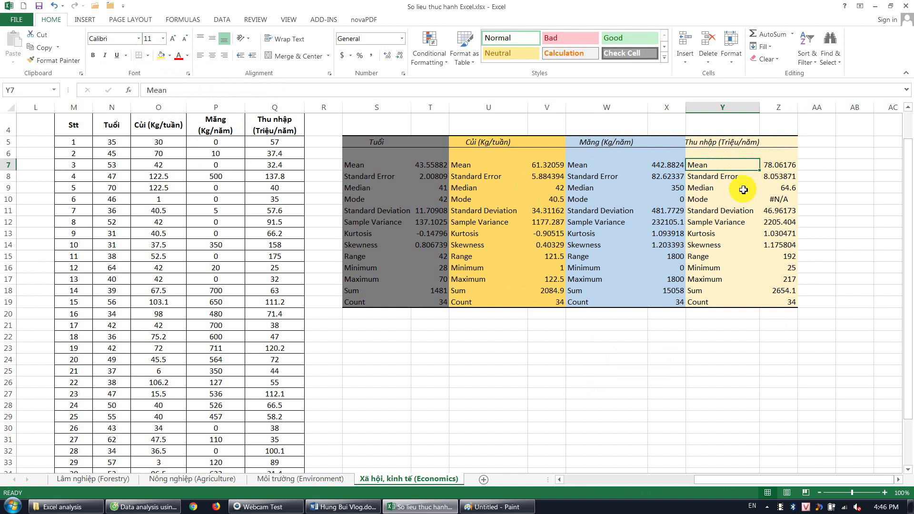
click(726, 186)
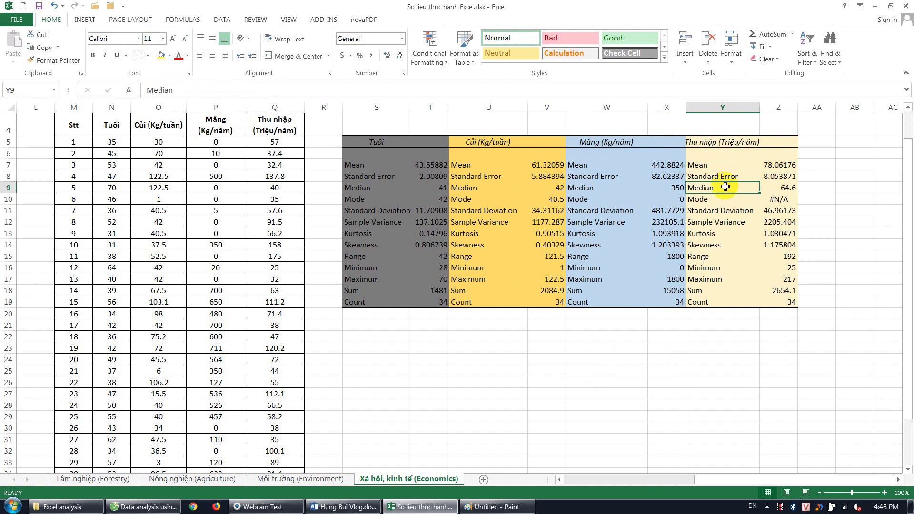
click(780, 191)
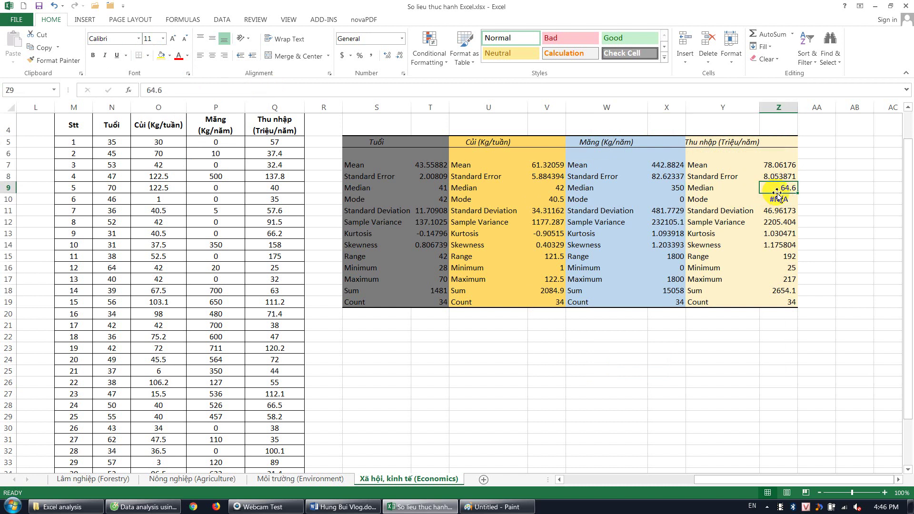
click(708, 201)
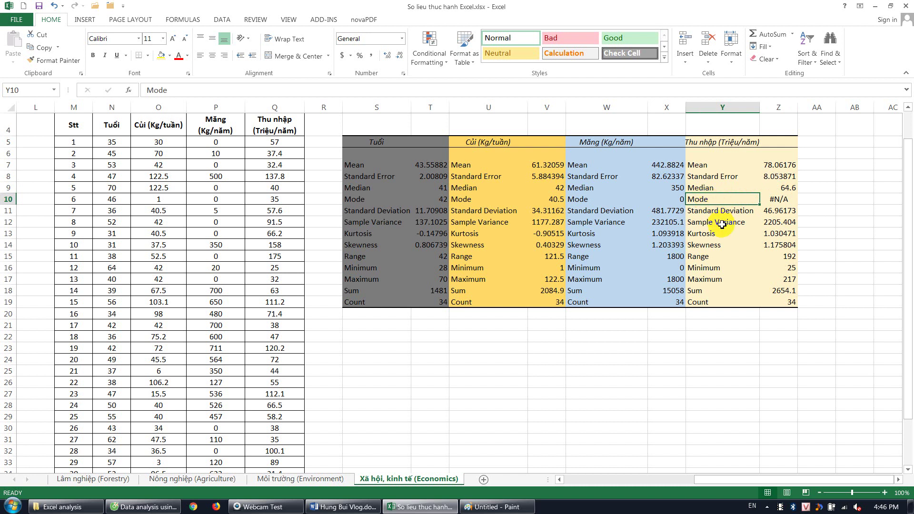
click(708, 214)
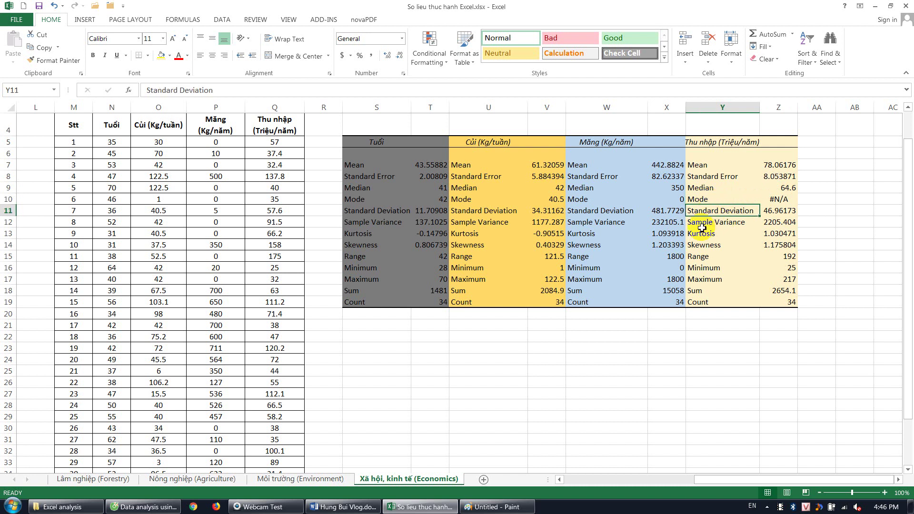
click(702, 227)
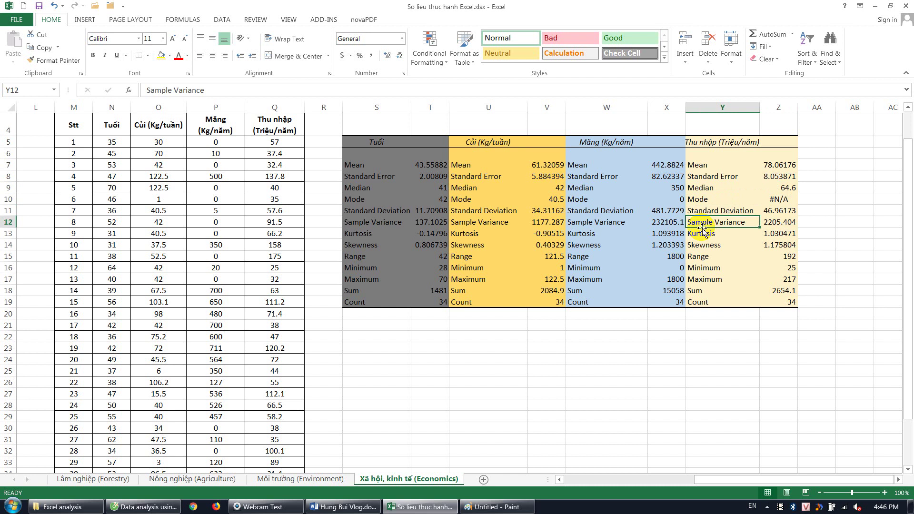
click(719, 236)
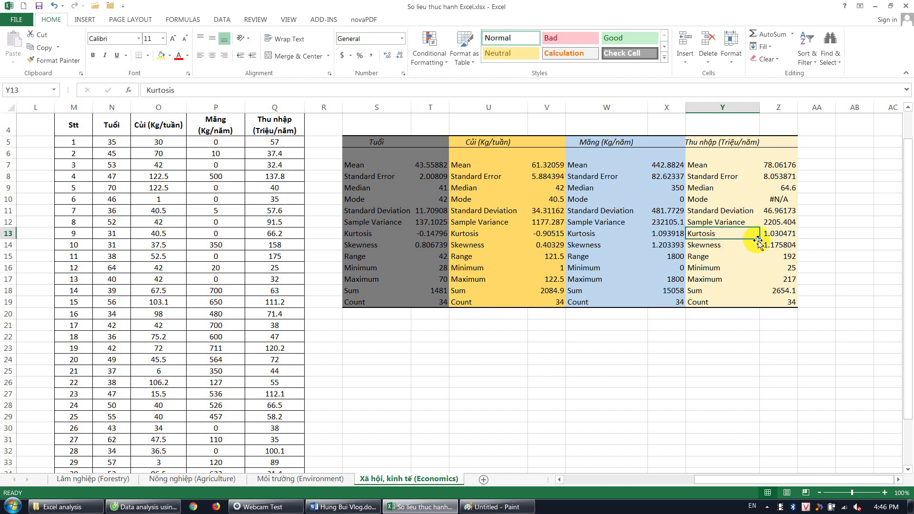
click(780, 235)
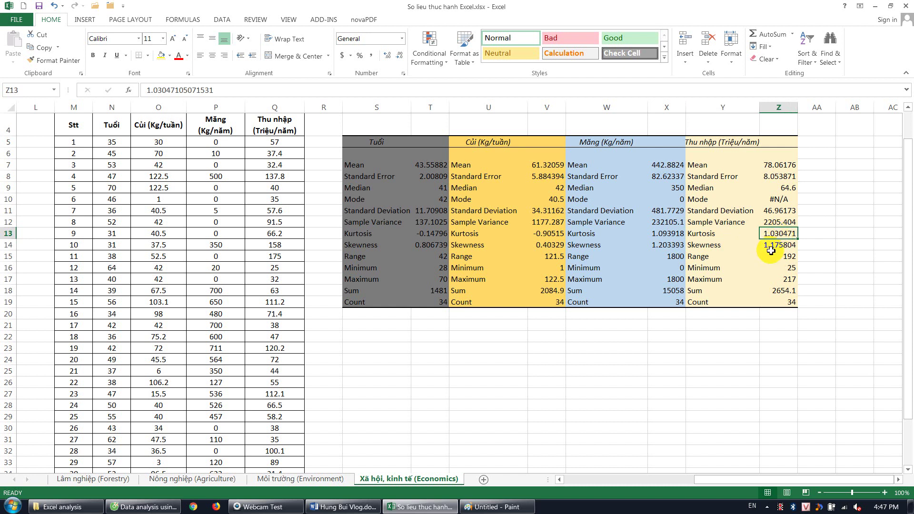
click(770, 247)
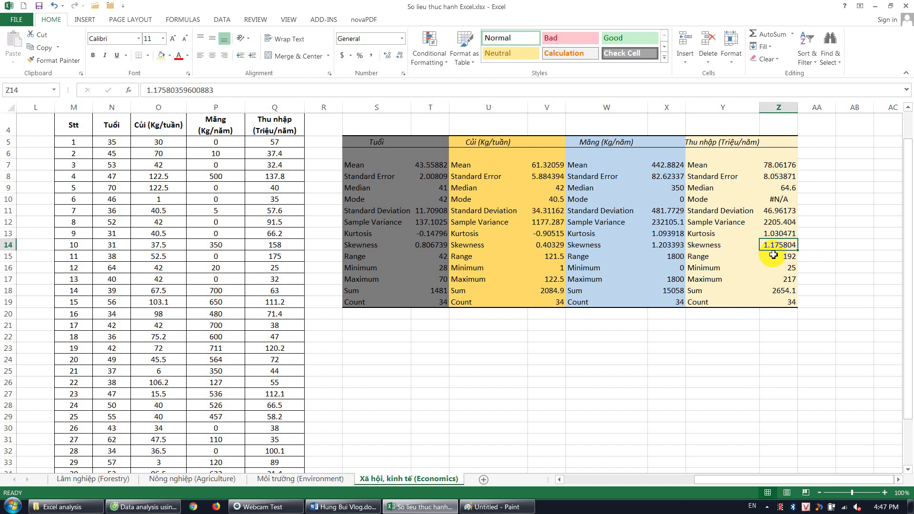
Step: Examine the Thu nhập range, minimum, maximum and count values at the end of the statistics table
click(777, 266)
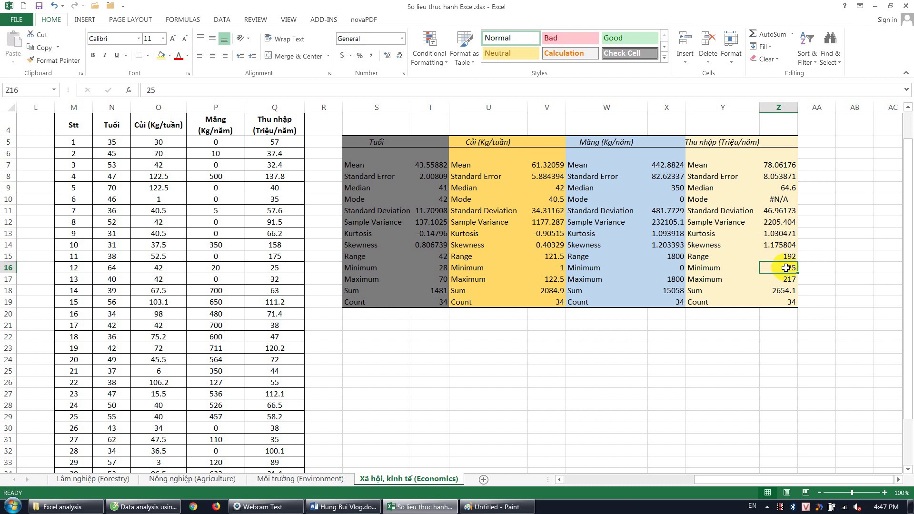
click(775, 256)
click(779, 269)
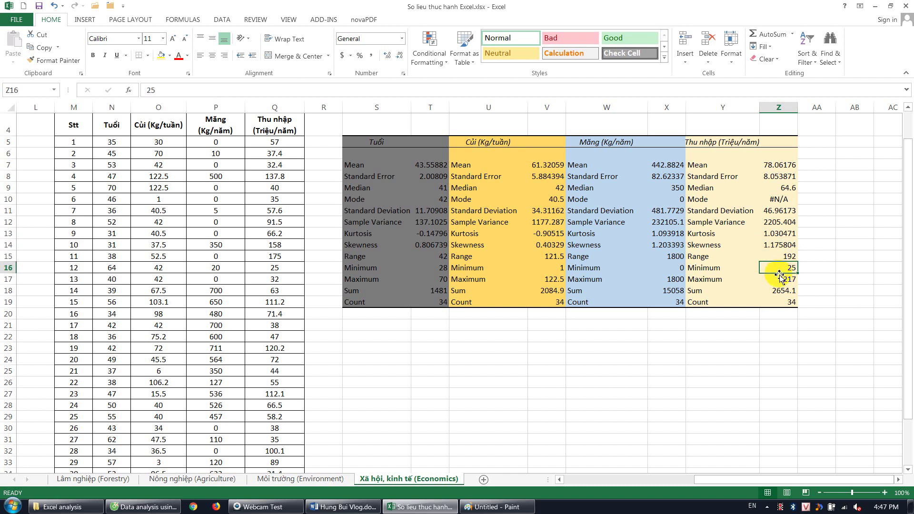
click(783, 281)
click(778, 268)
click(779, 281)
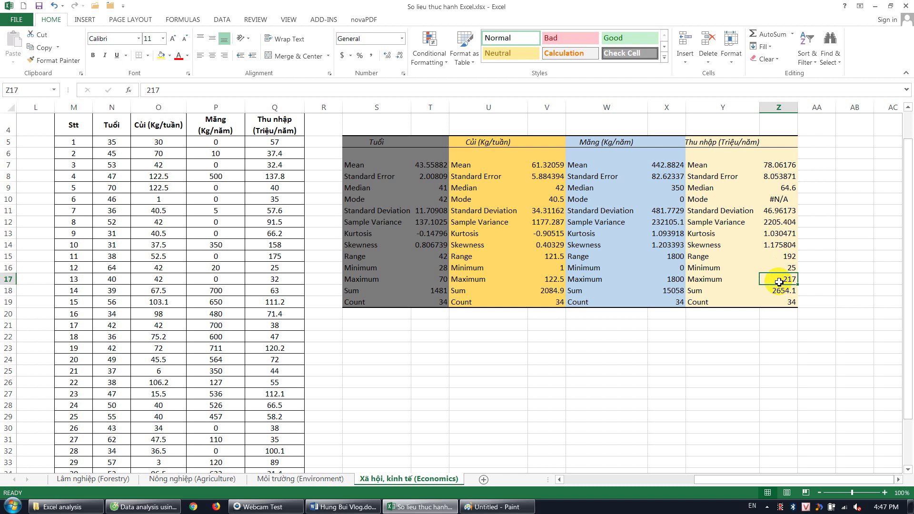
click(782, 303)
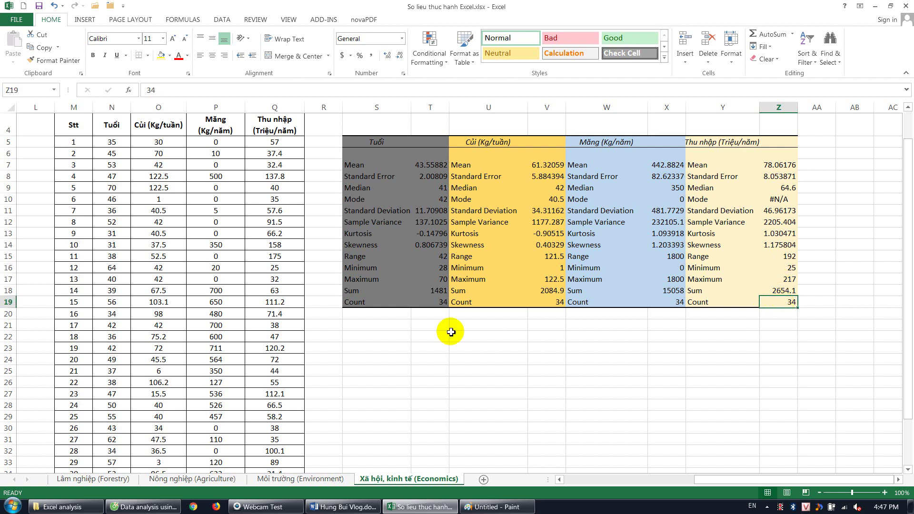
click(376, 373)
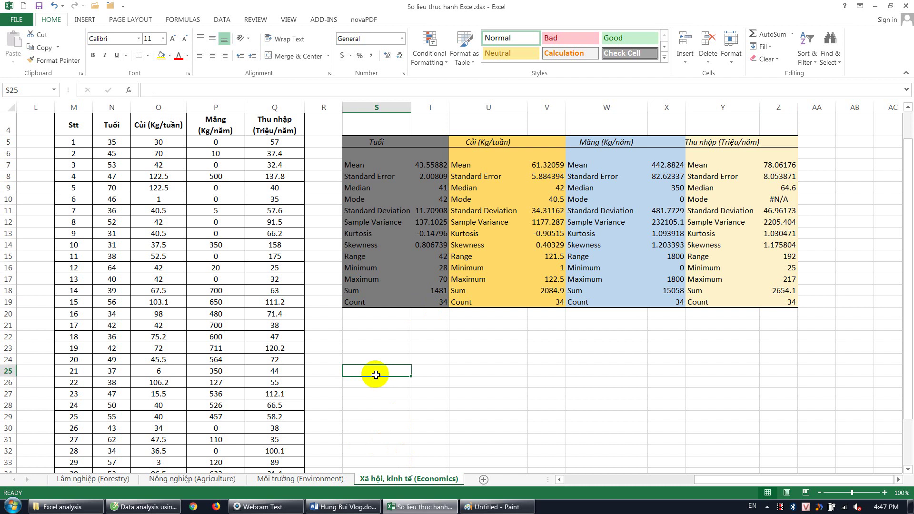
click(267, 507)
drag(313, 358, 774, 365)
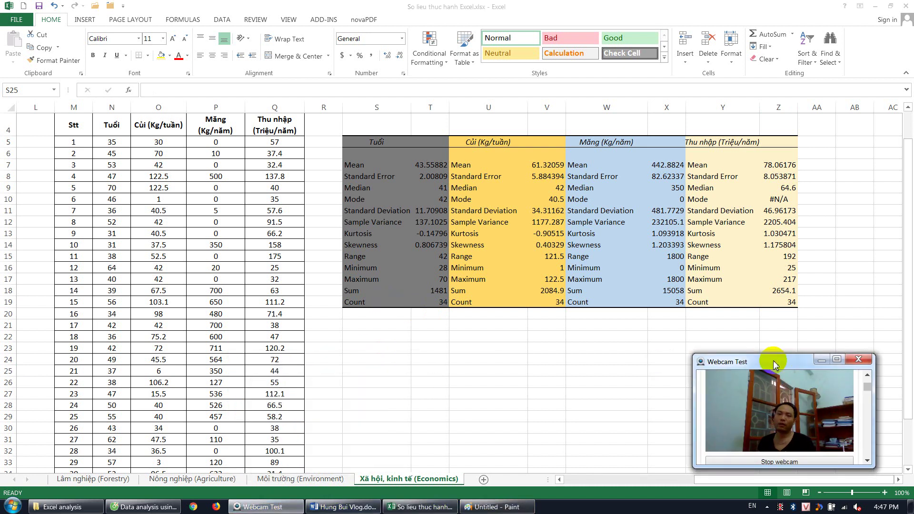